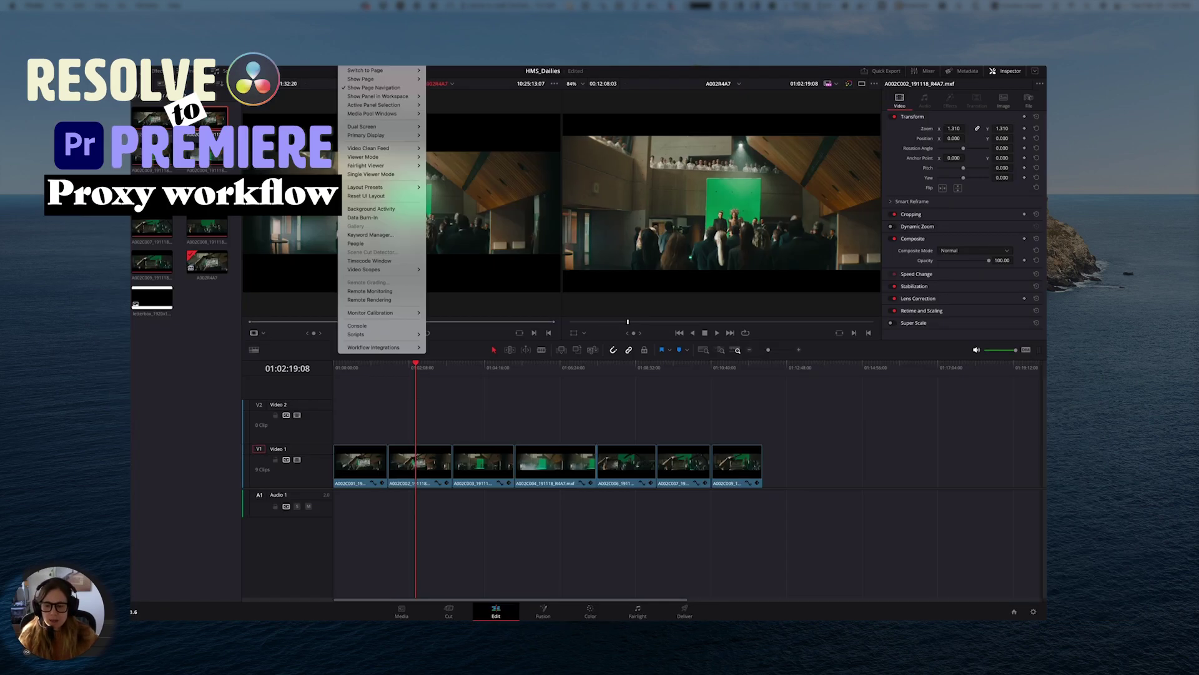
# Open the project's Data Burn-In settings, enable Source Clip Name and Reel Name, and select the source timecode and clip name entries
pyautogui.click(392, 158)
pyautogui.click(181, 349)
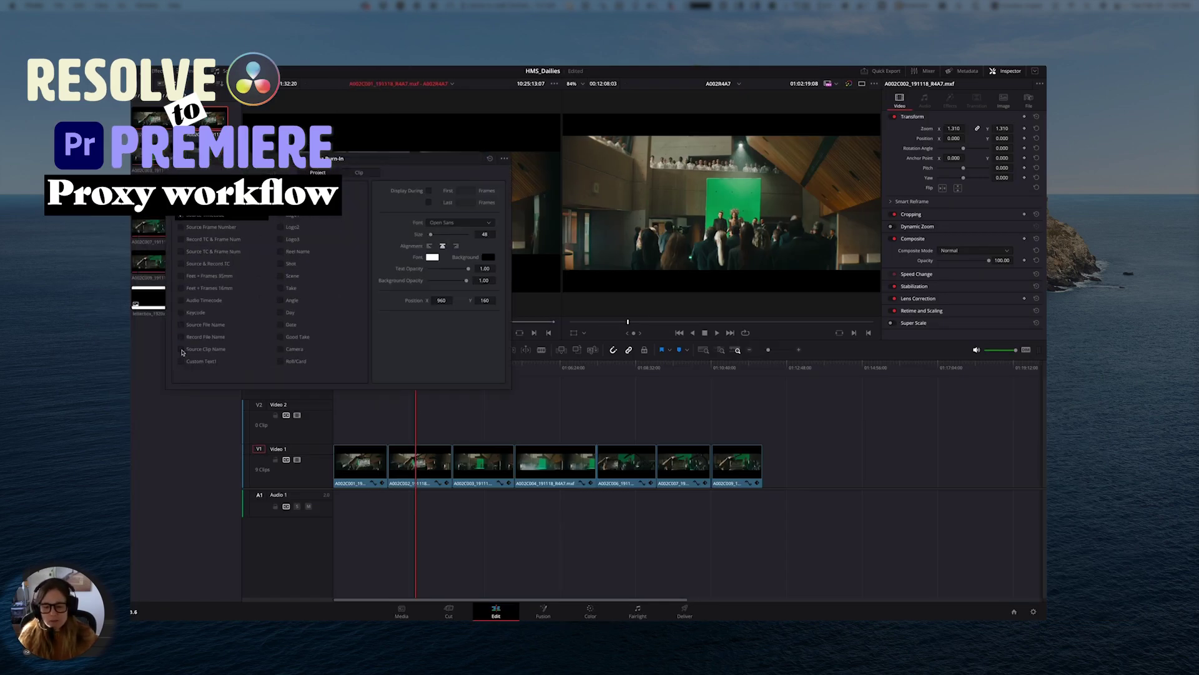
pyautogui.click(280, 252)
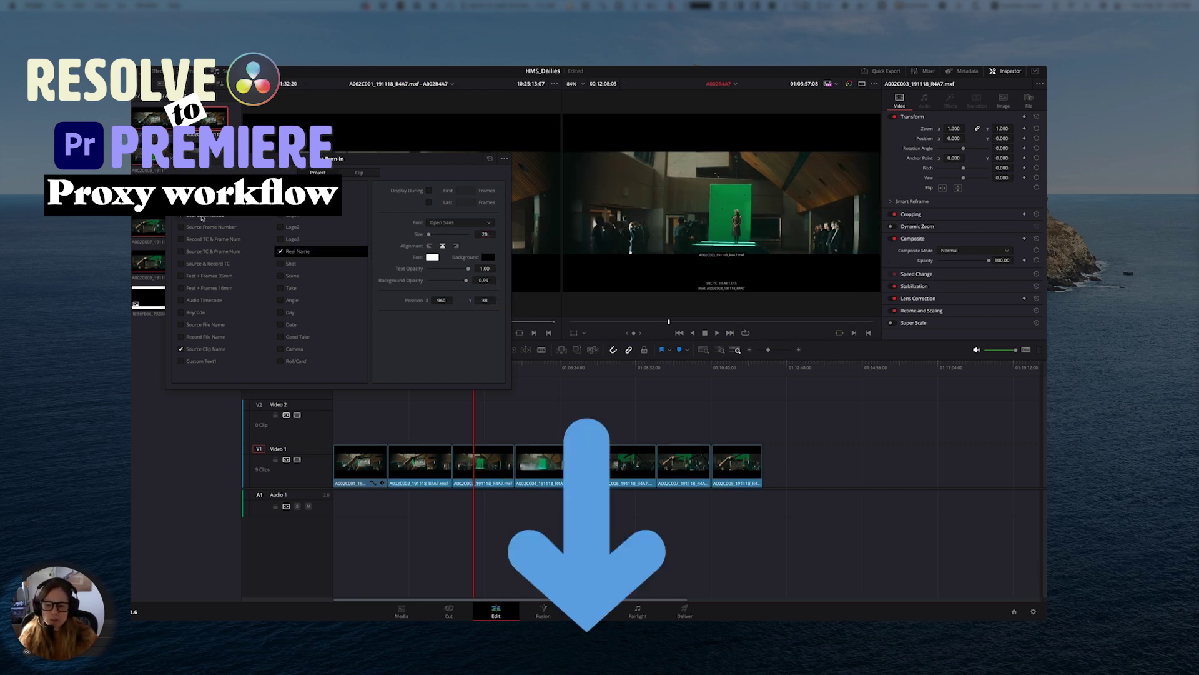
pyautogui.click(202, 217)
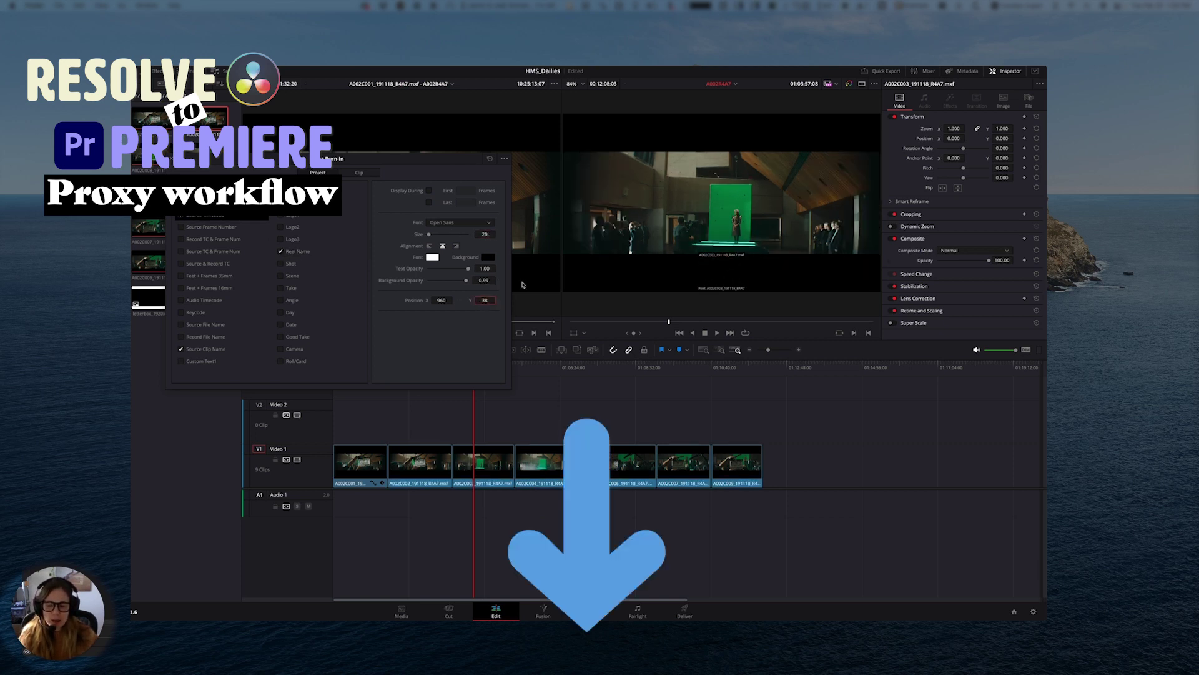
pyautogui.click(206, 348)
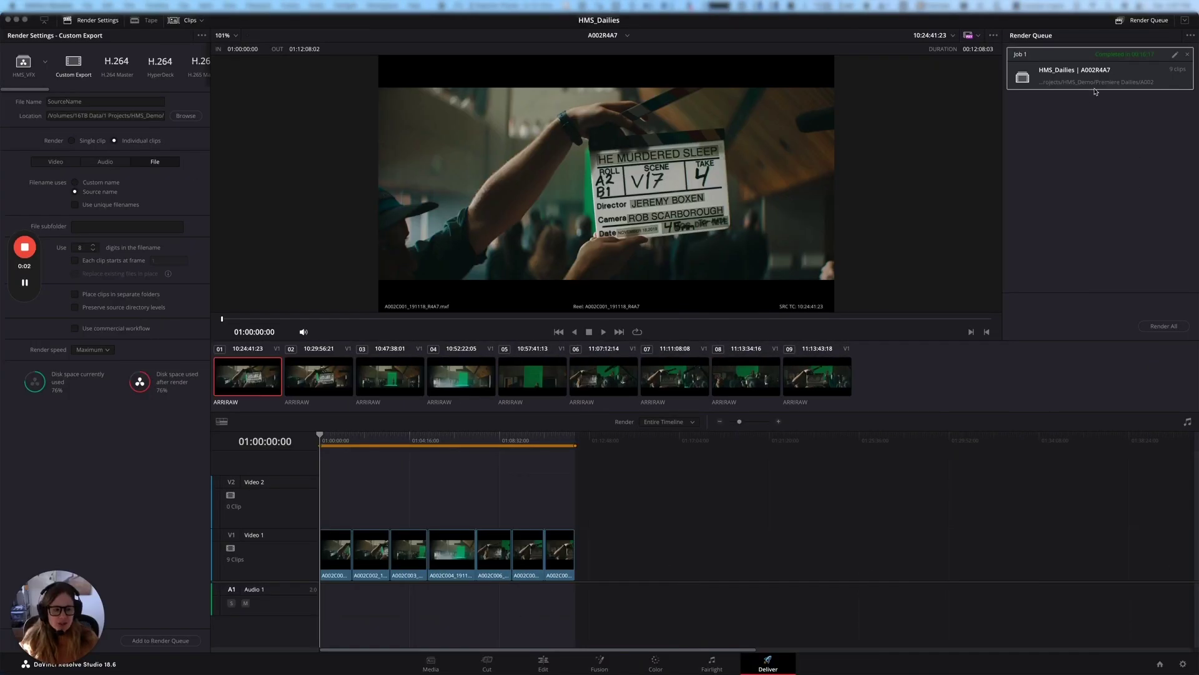
# Switch to Finder and preview the rendered clip A002C001_191118_R4A7 in the A002 folder, skipping ahead to inspect the picture
pyautogui.press('super+Tab')
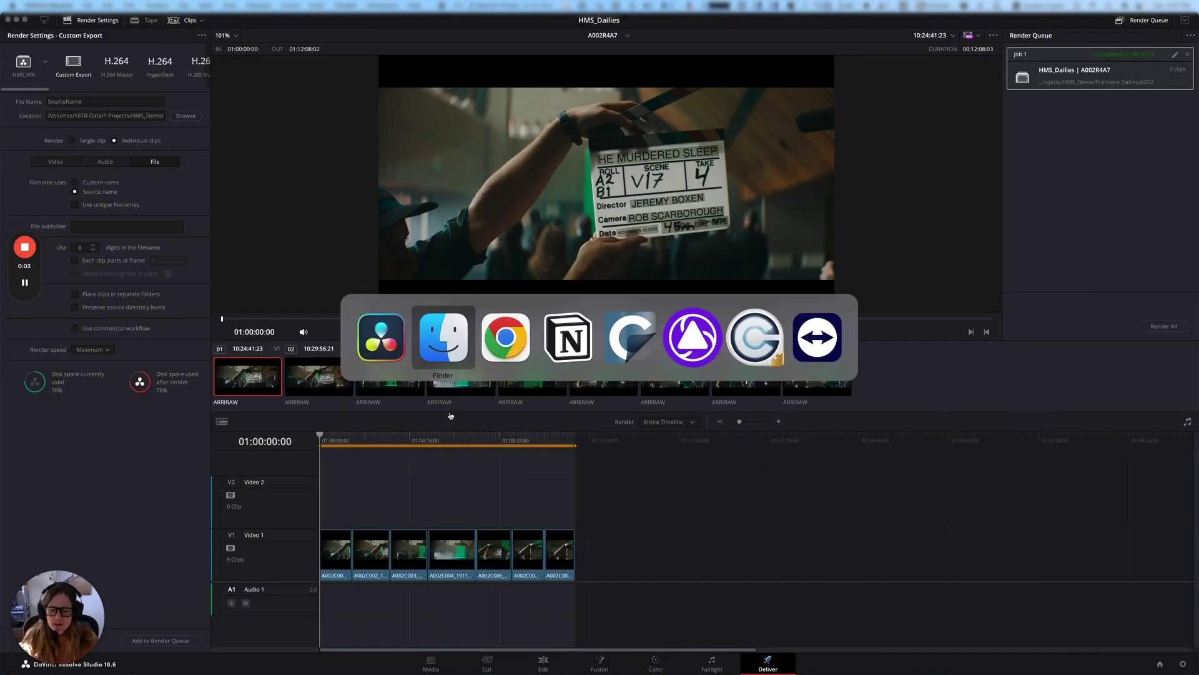
pyautogui.click(458, 343)
pyautogui.click(492, 440)
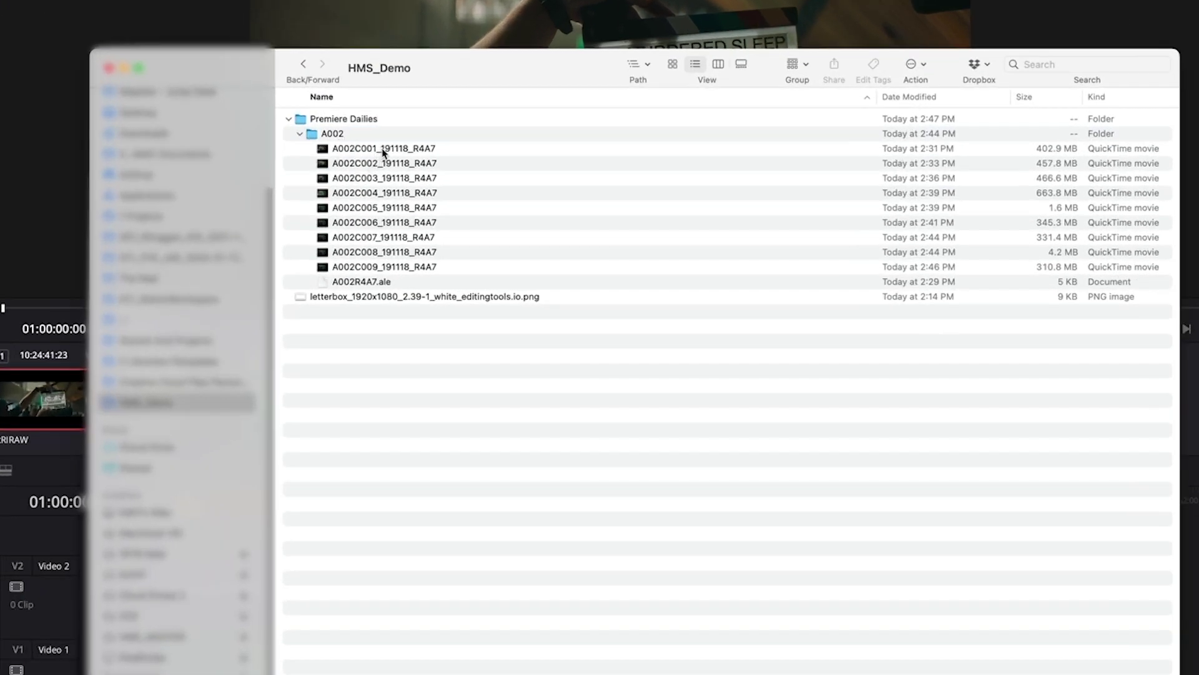
pyautogui.click(378, 151)
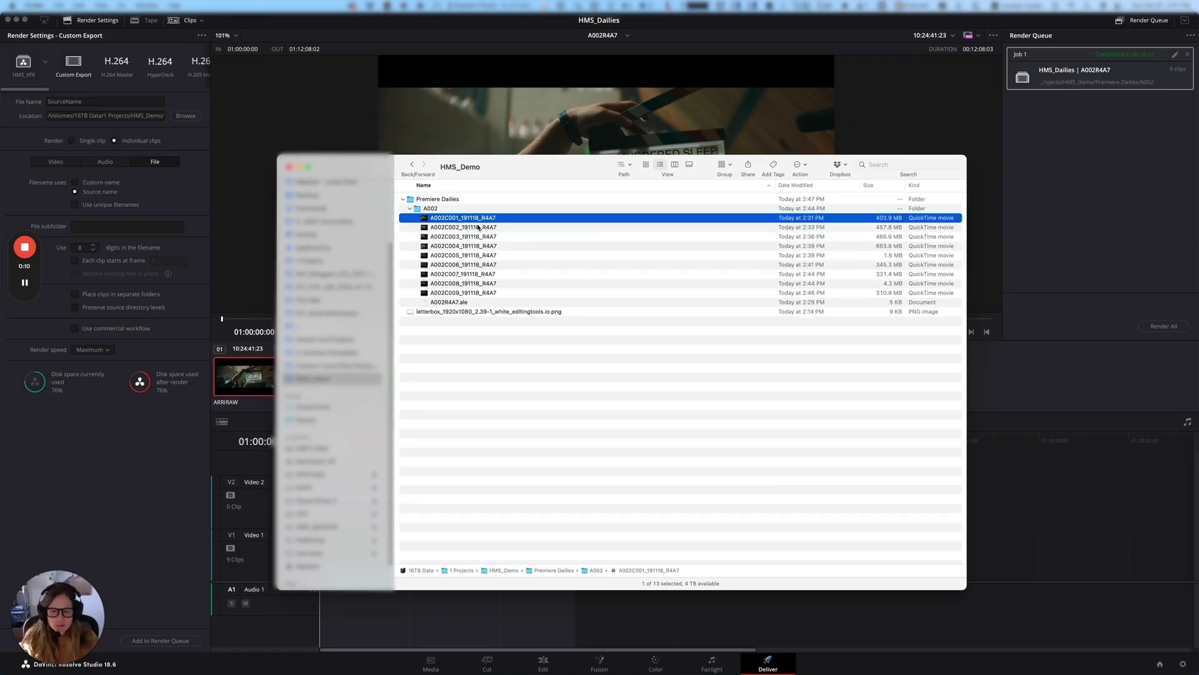
pyautogui.press('space')
pyautogui.click(491, 594)
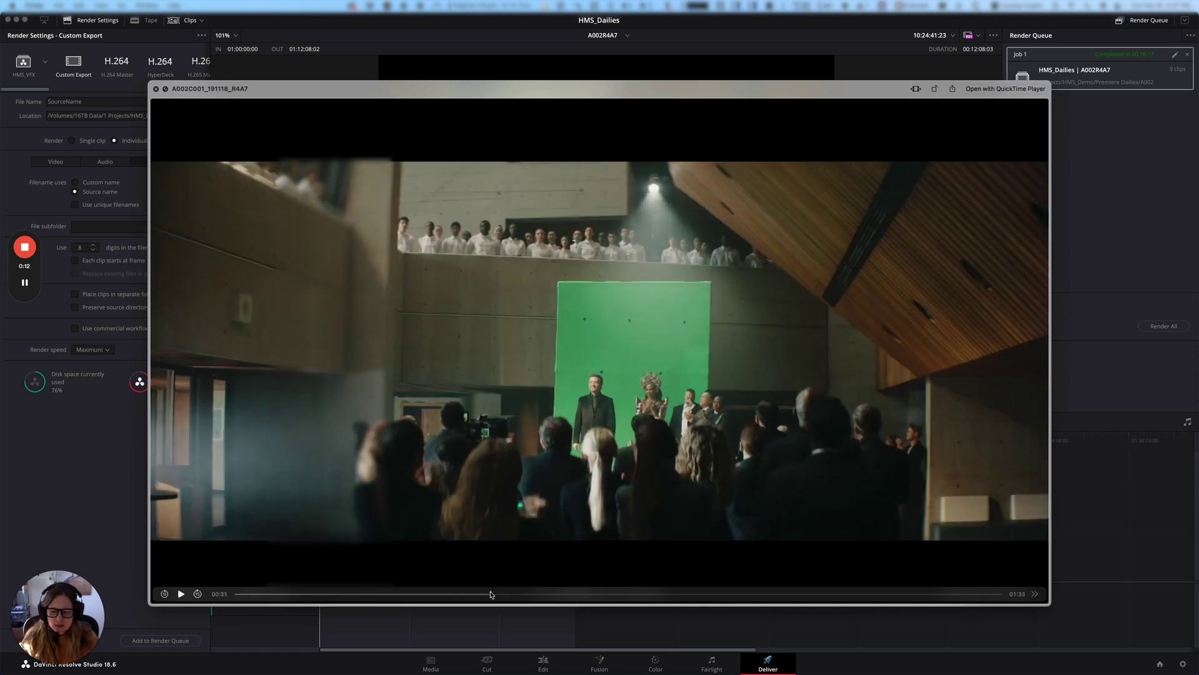
pyautogui.press('space')
# Locate the A002R4A7.ale file stored alongside the rendered clips in the A002 folder
pyautogui.click(451, 303)
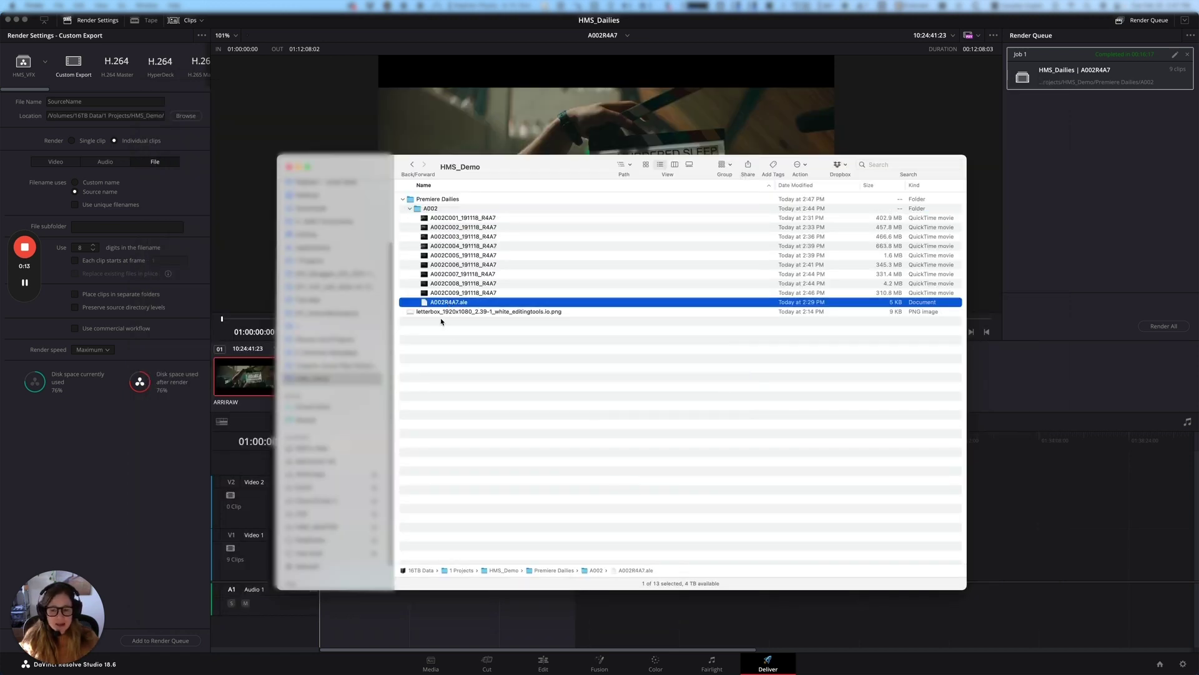
pyautogui.click(469, 333)
pyautogui.click(452, 303)
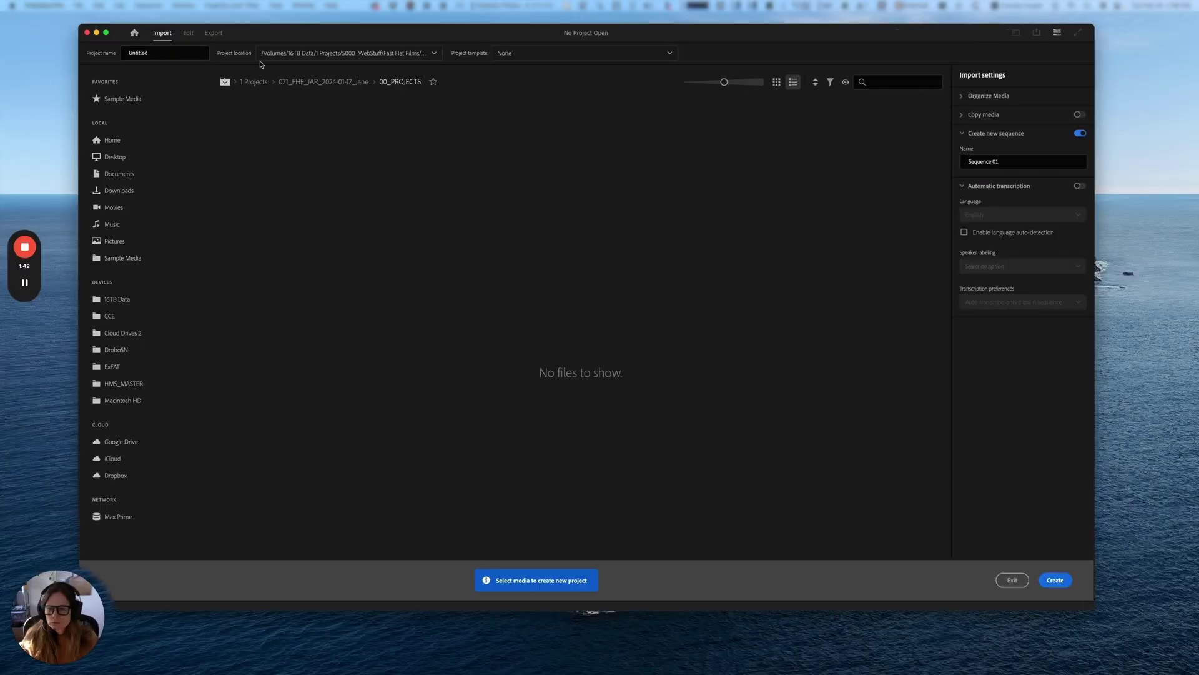
# Switch to Premiere Pro, set up a new project named HMS_Edit in the HMS_Demo folder, and enlarge the window
pyautogui.click(346, 53)
pyautogui.click(325, 196)
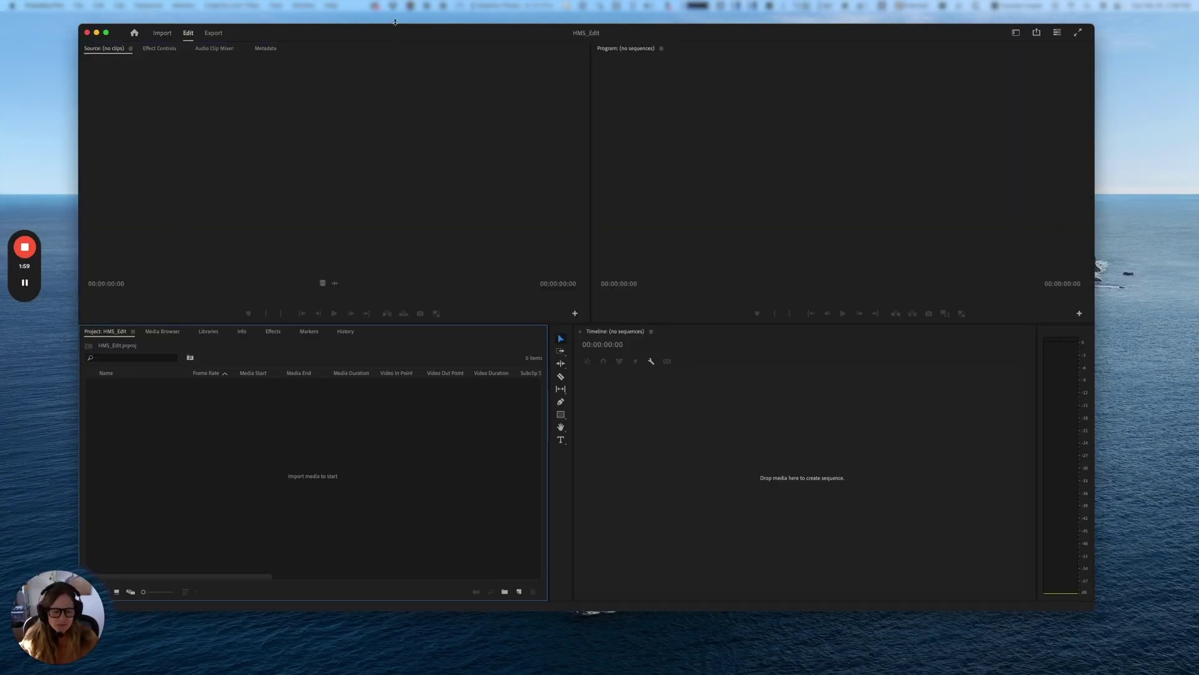
pyautogui.moveTo(1092, 603); pyautogui.dragTo(1173, 656)
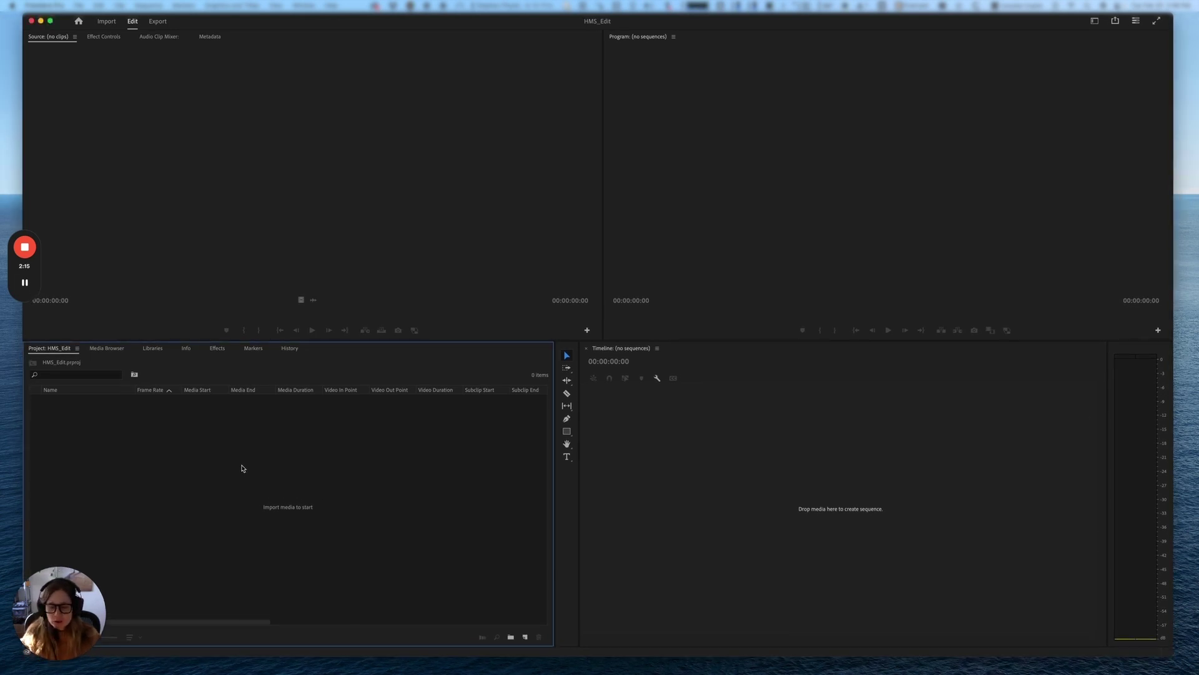
# Import A002R4A7.ale from the Premiere Dailies/A002 folder into the project
pyautogui.rightClick(243, 467)
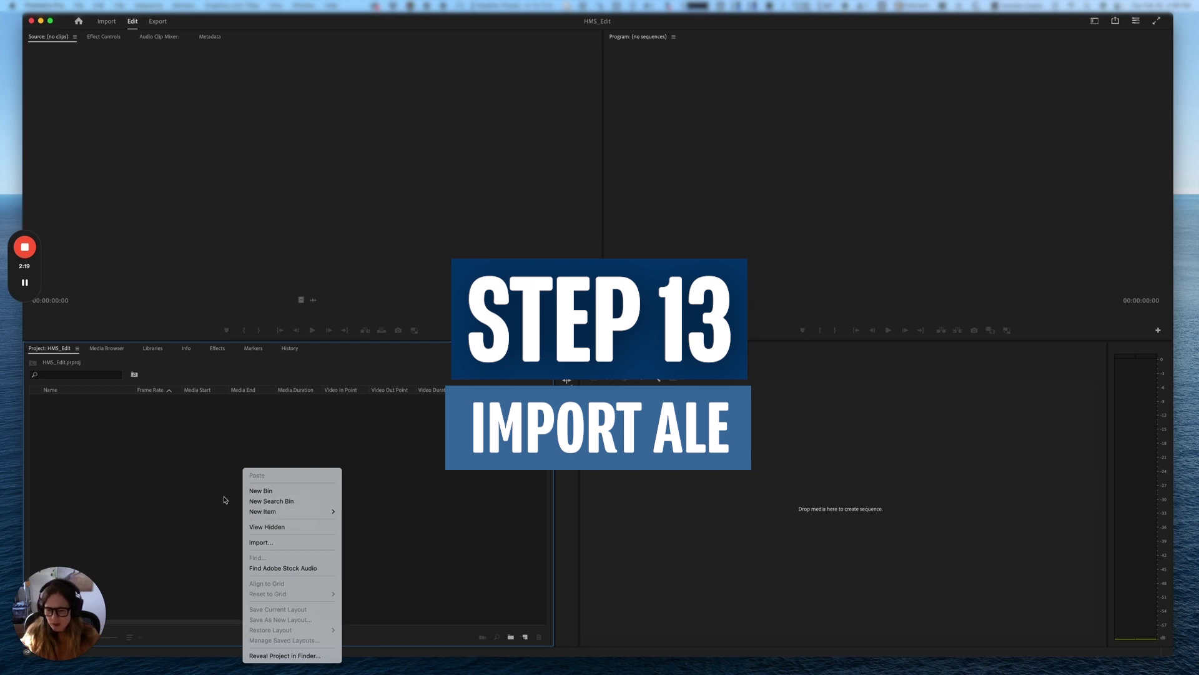
pyautogui.click(260, 543)
pyautogui.click(483, 129)
pyautogui.click(669, 223)
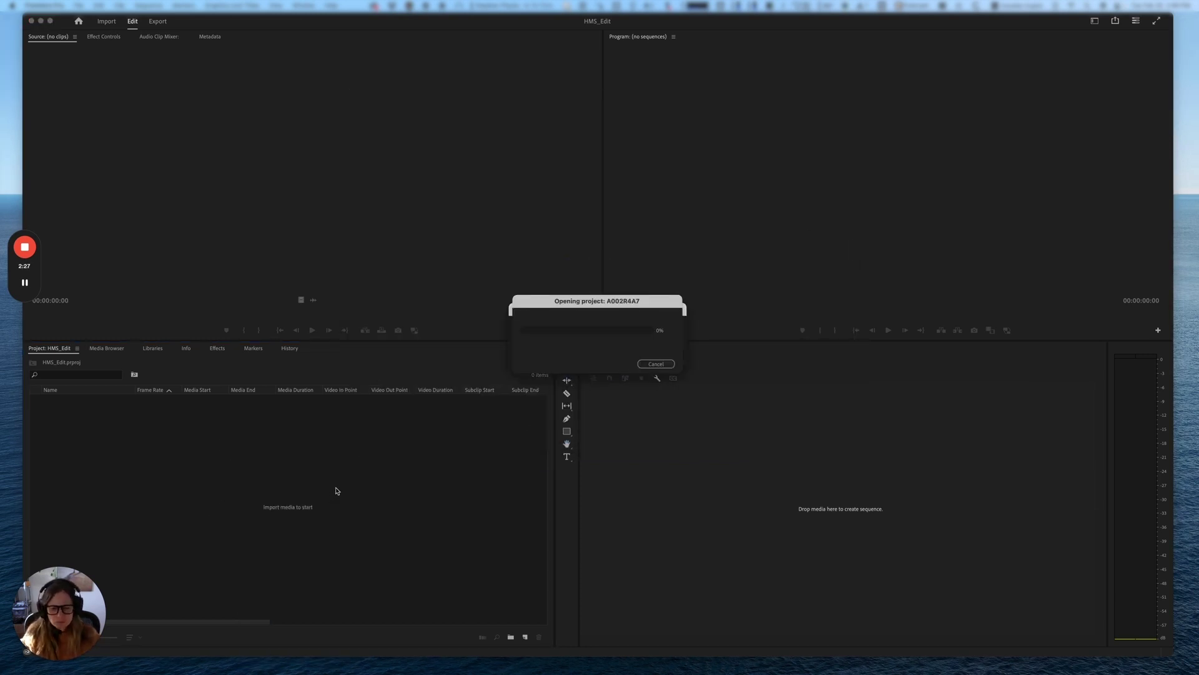
pyautogui.click(223, 534)
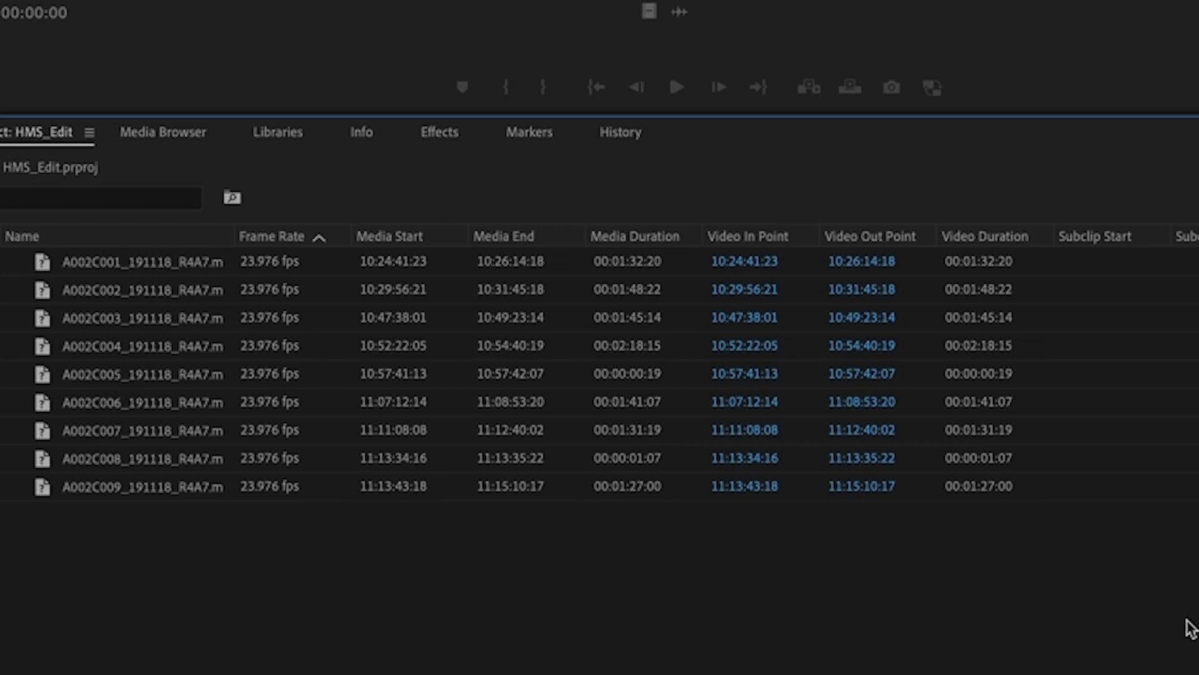
# Widen the Name column of the project's clip list until the full clip names with their .mxf extension fit
pyautogui.click(48, 267)
pyautogui.click(55, 289)
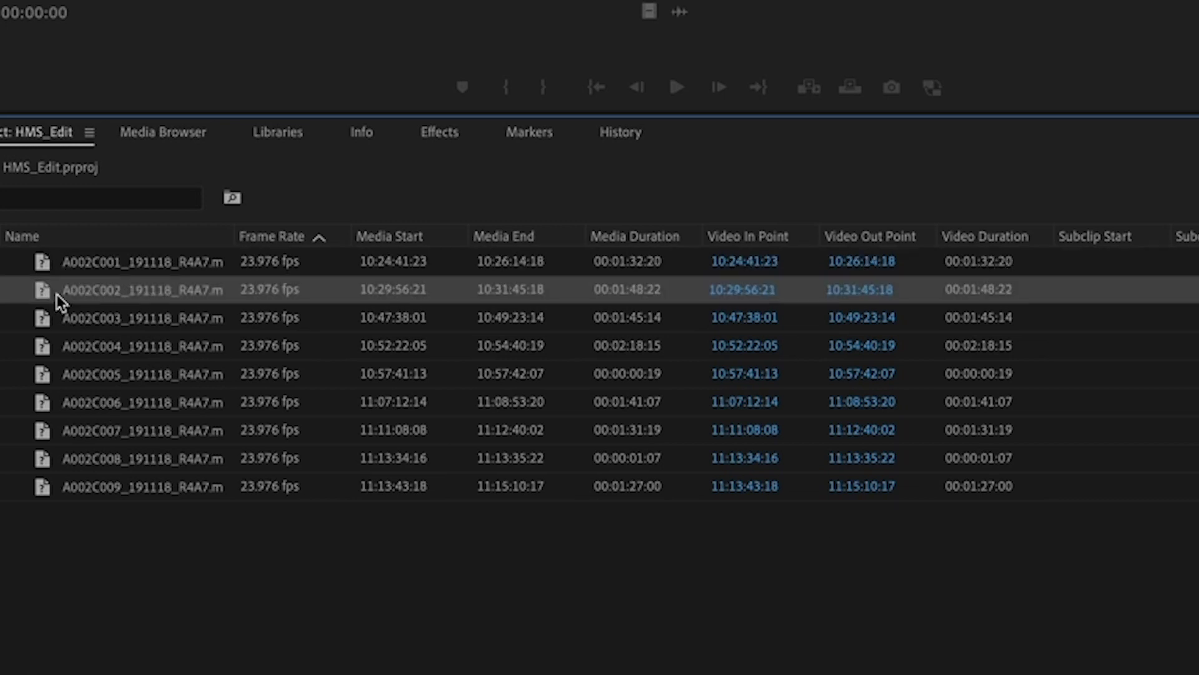
pyautogui.click(53, 318)
pyautogui.moveTo(233, 238); pyautogui.dragTo(439, 238)
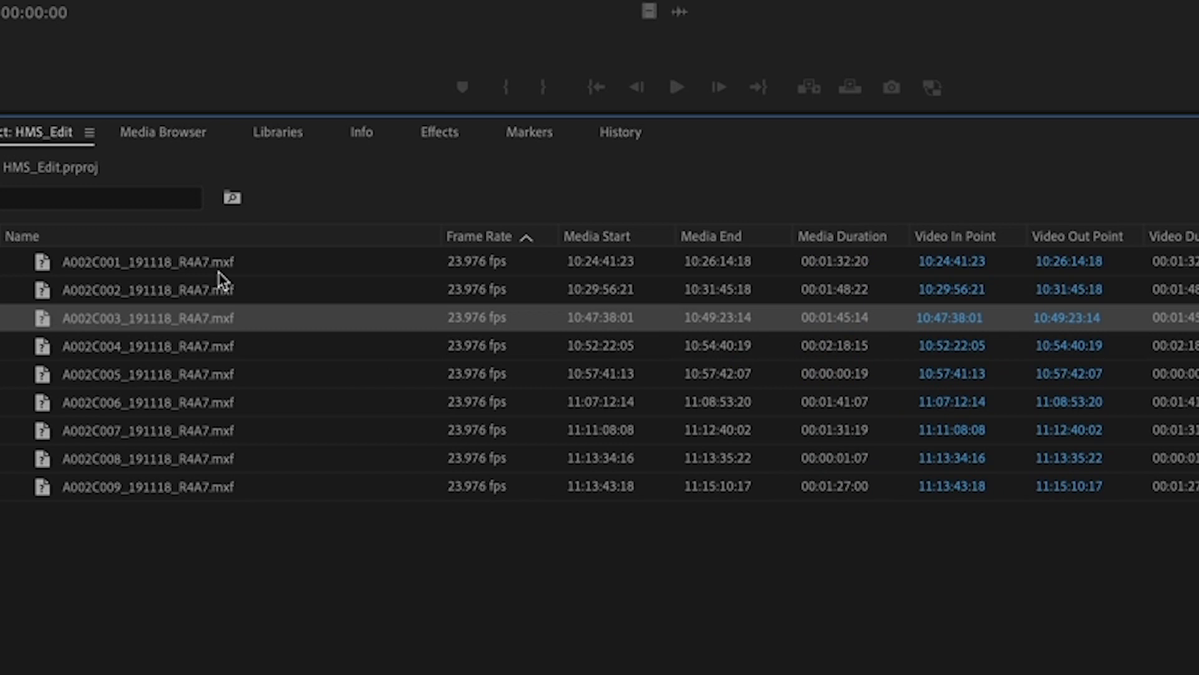
pyautogui.click(38, 345)
pyautogui.click(55, 374)
pyautogui.click(441, 556)
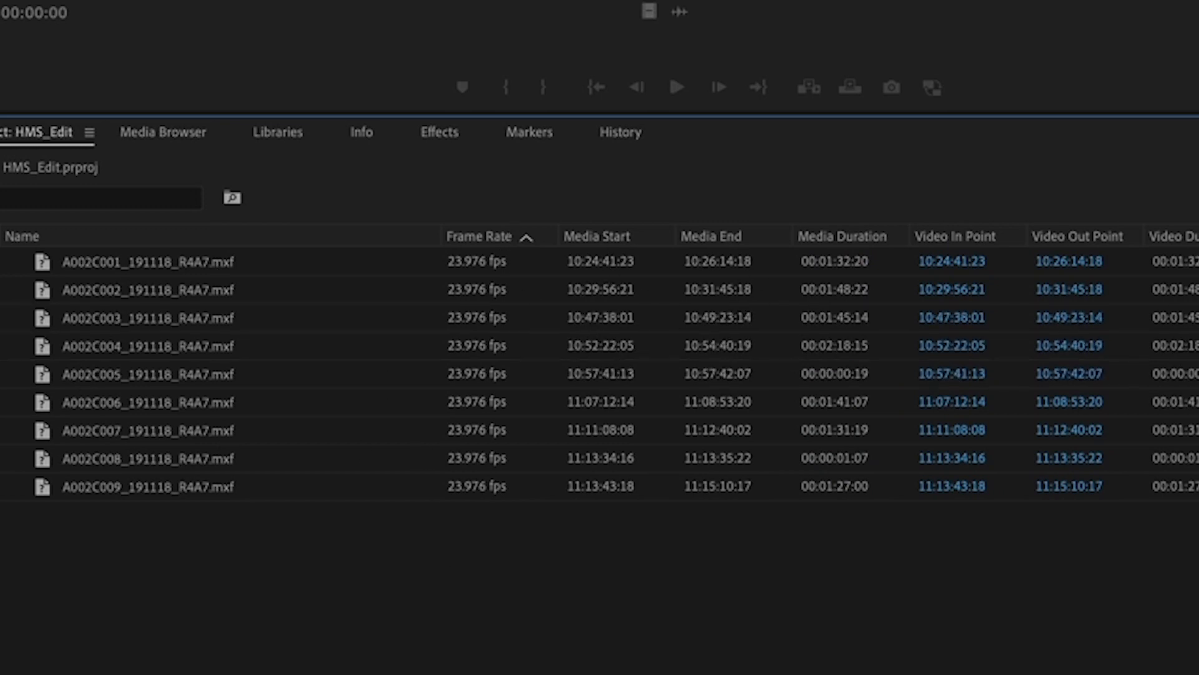
# Review the imported clip metadata and enable the Comment property of the Premiere Pro Project Metadata as a displayed column
pyautogui.hscroll(10, 822, 362)
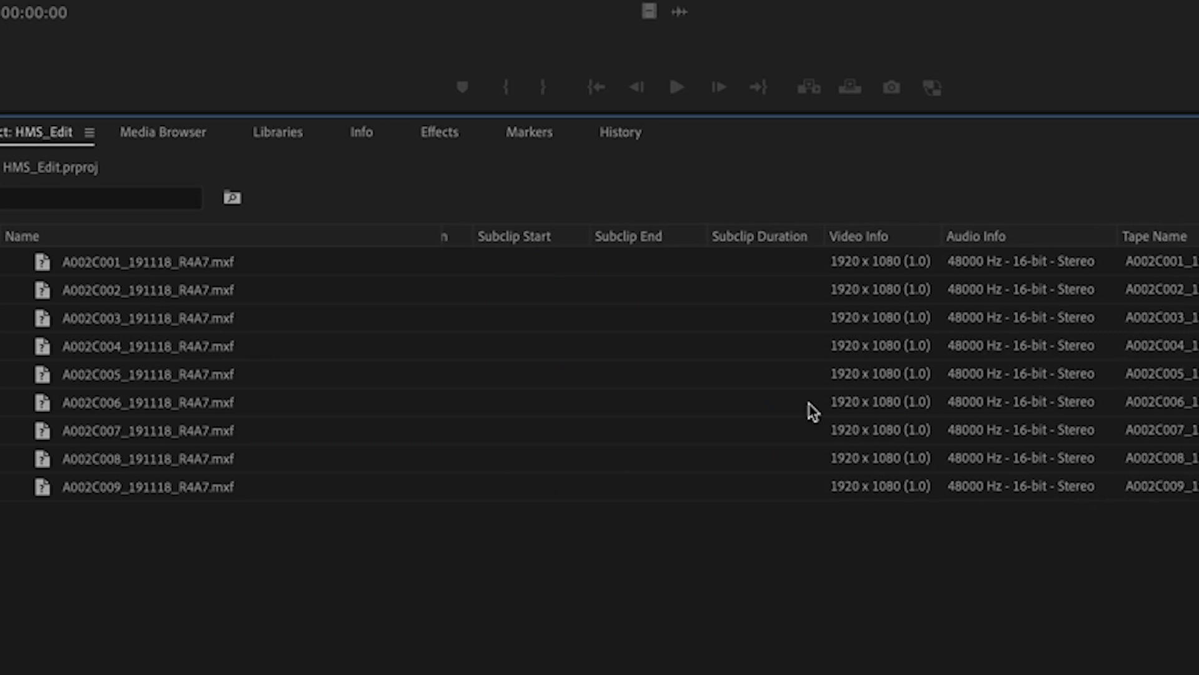
pyautogui.hscroll(5, 983, 350)
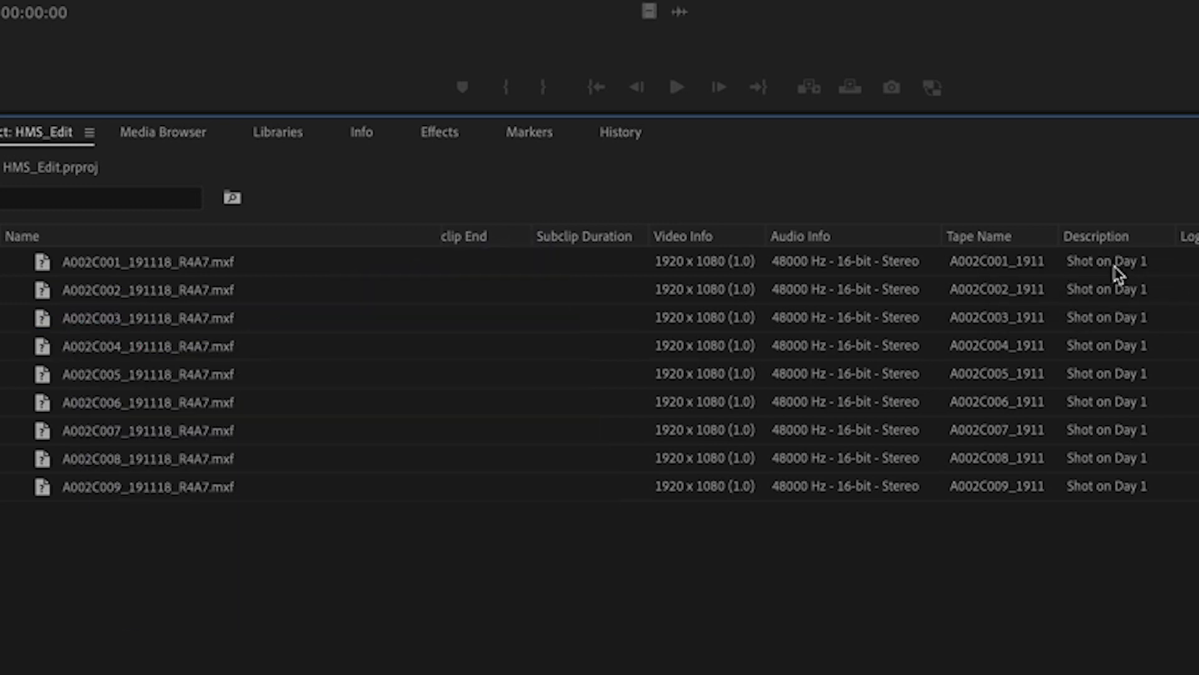
pyautogui.hscroll(6, 812, 375)
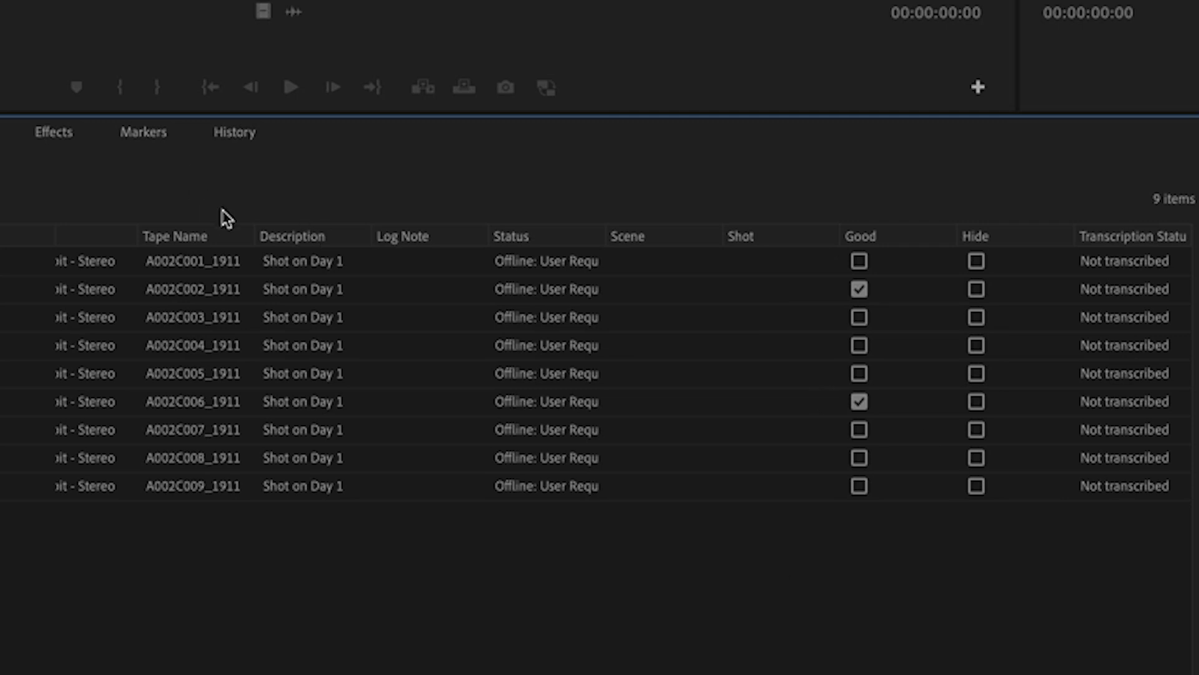
pyautogui.rightClick(388, 235)
pyautogui.click(531, 432)
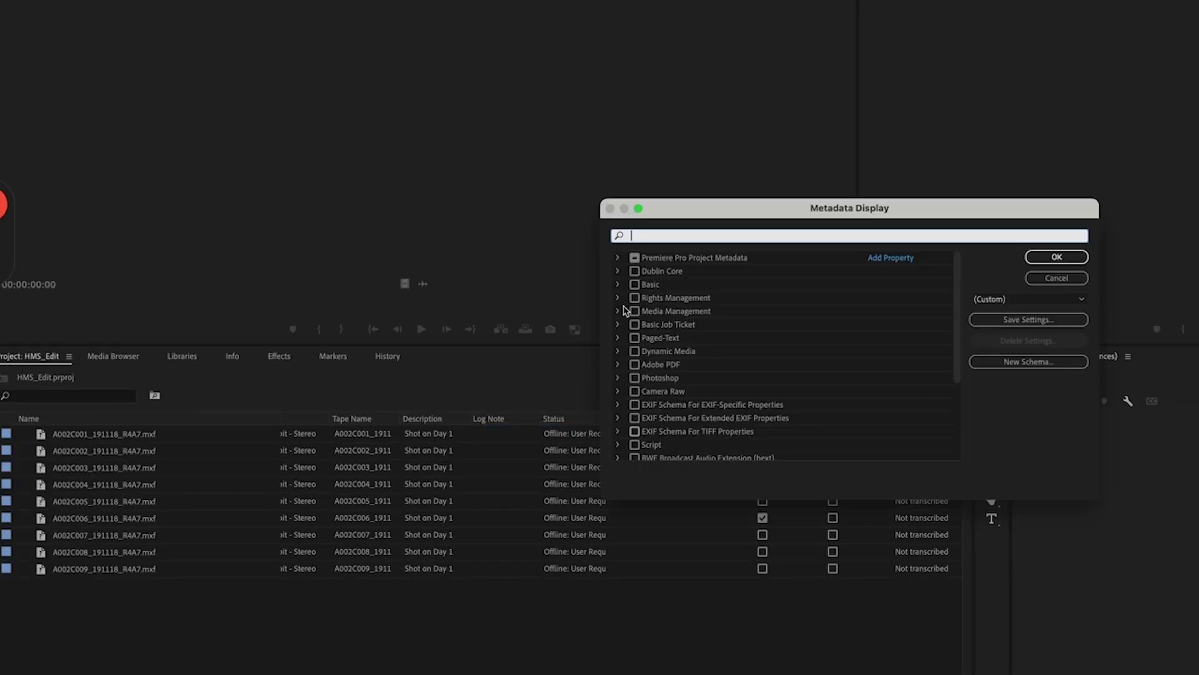
pyautogui.click(619, 257)
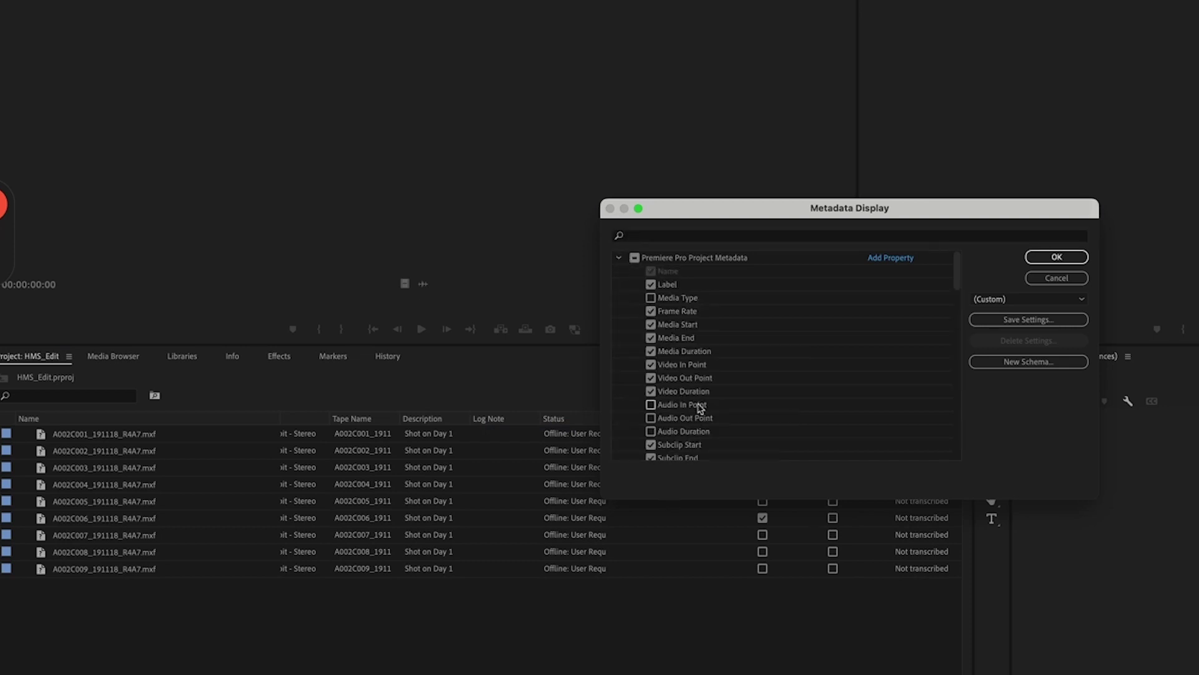
pyautogui.scroll(-5, 701, 409)
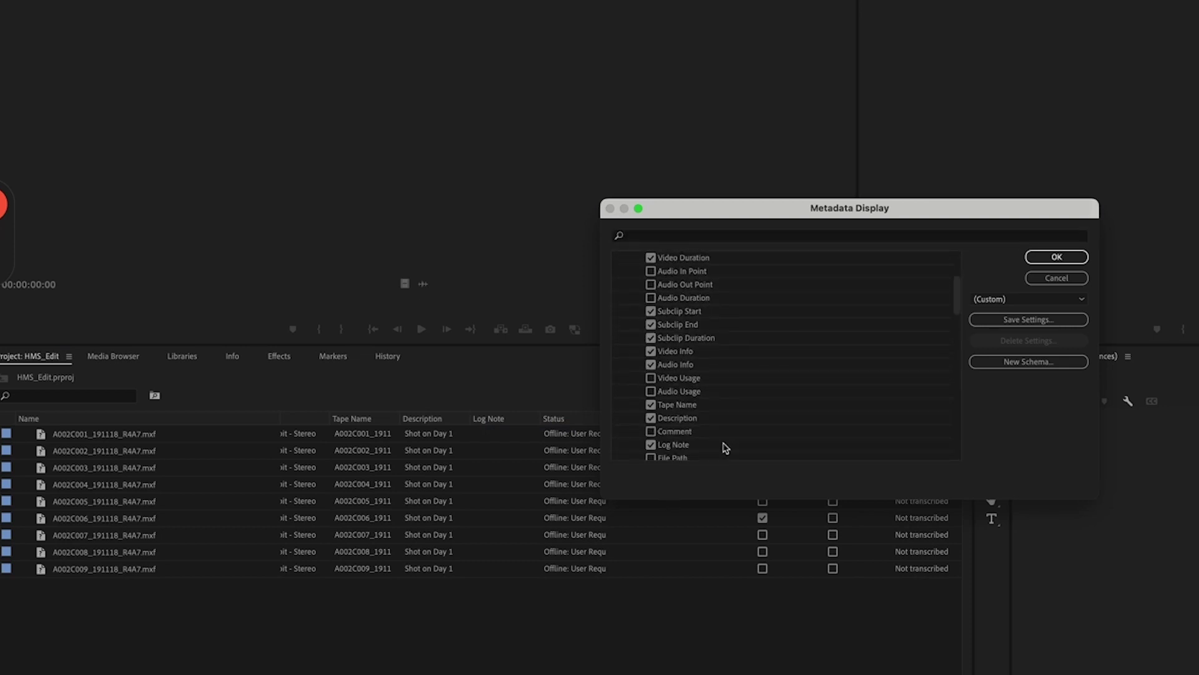
pyautogui.scroll(-3, 718, 447)
pyautogui.click(651, 348)
pyautogui.click(1061, 256)
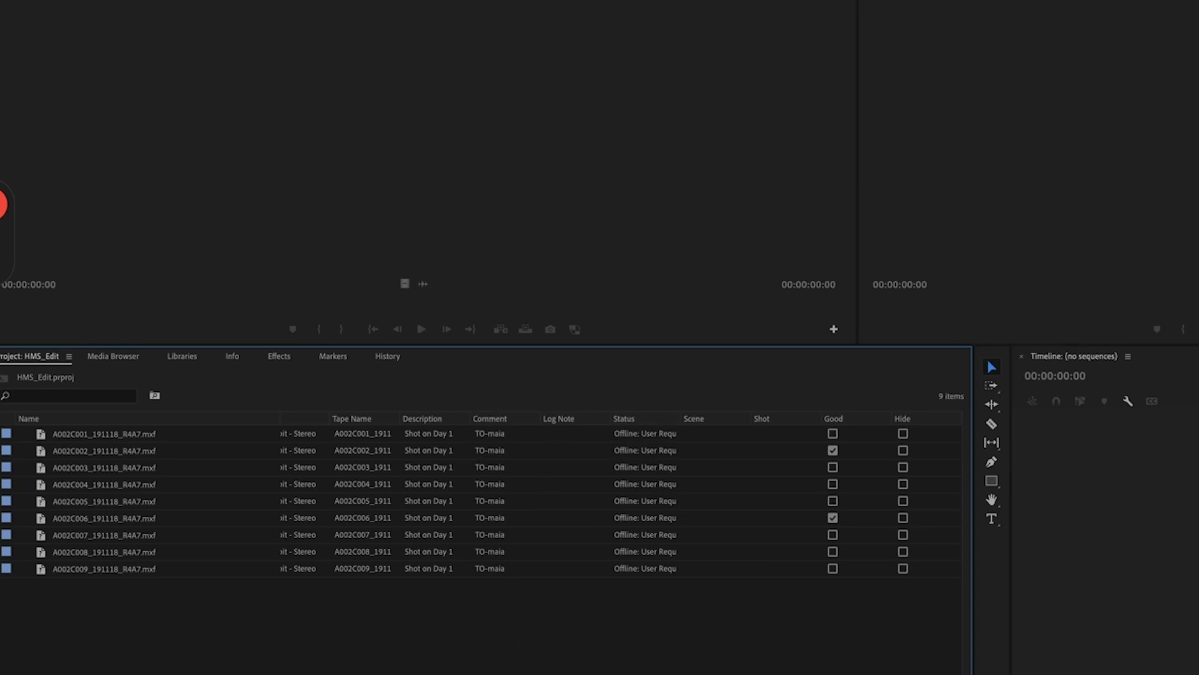
# Link all the offline clips to their rendered dailies by locating A002C001_191118_R4A7 in the A002 folder
pyautogui.moveTo(681, 674); pyautogui.dragTo(308, 674)
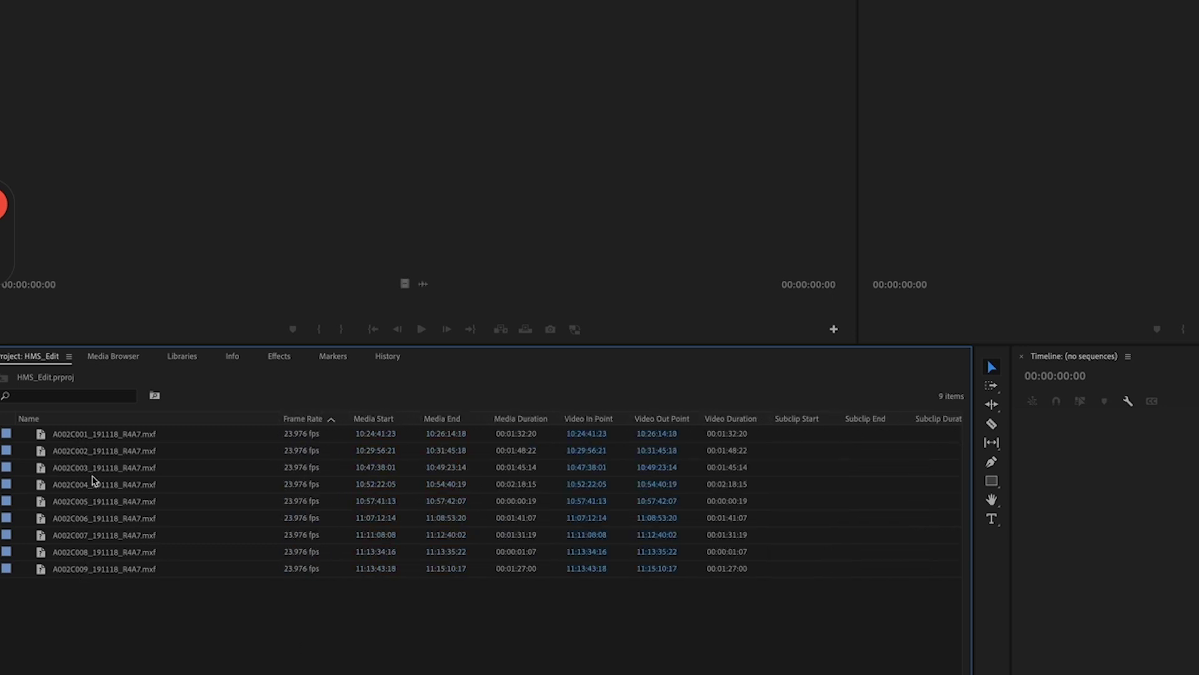
pyautogui.moveTo(41, 441)
pyautogui.press('super+a')
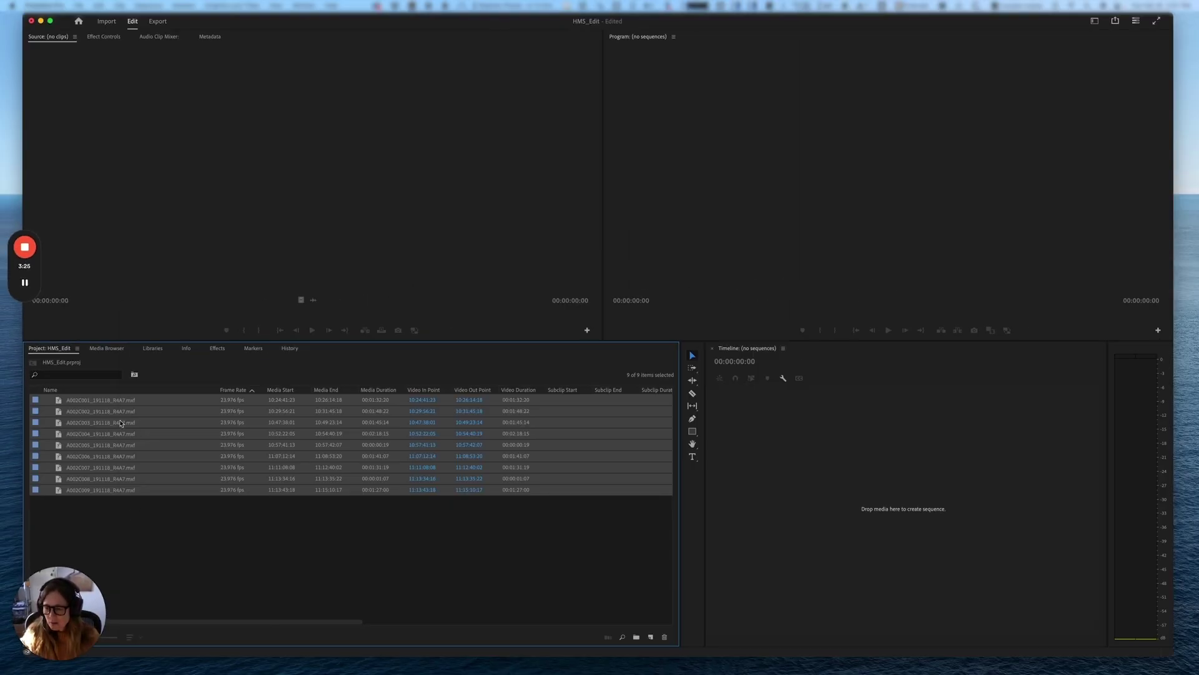
pyautogui.rightClick(116, 465)
pyautogui.click(216, 533)
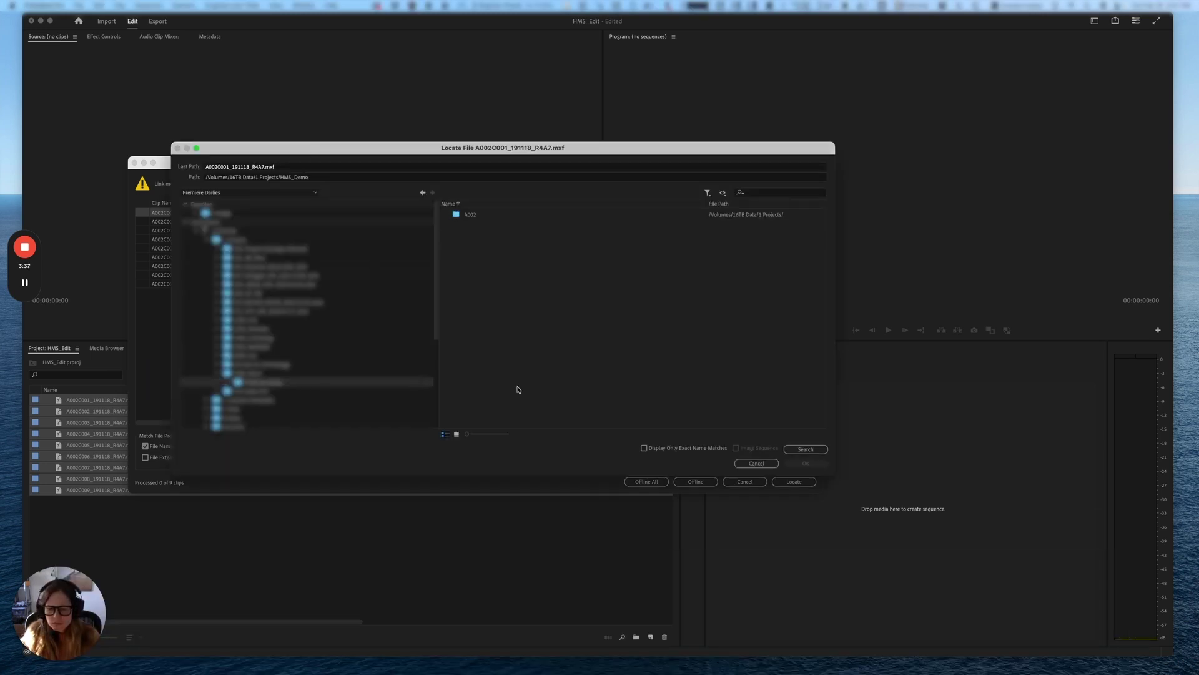
pyautogui.doubleClick(469, 215)
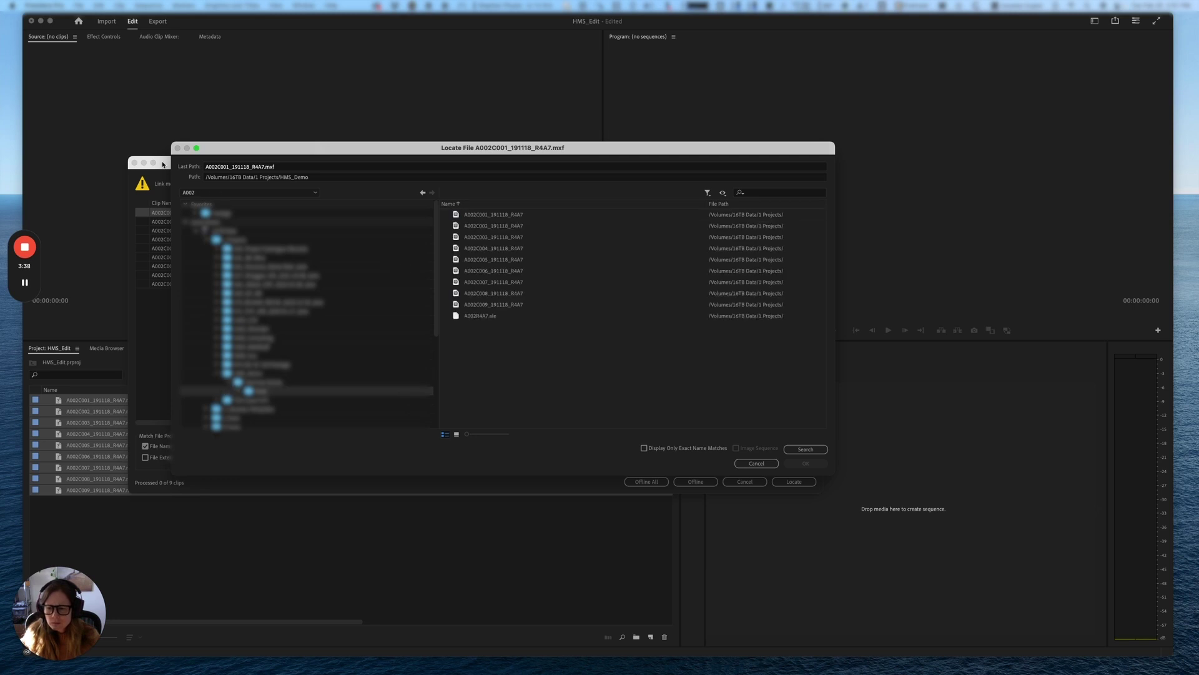
pyautogui.click(487, 215)
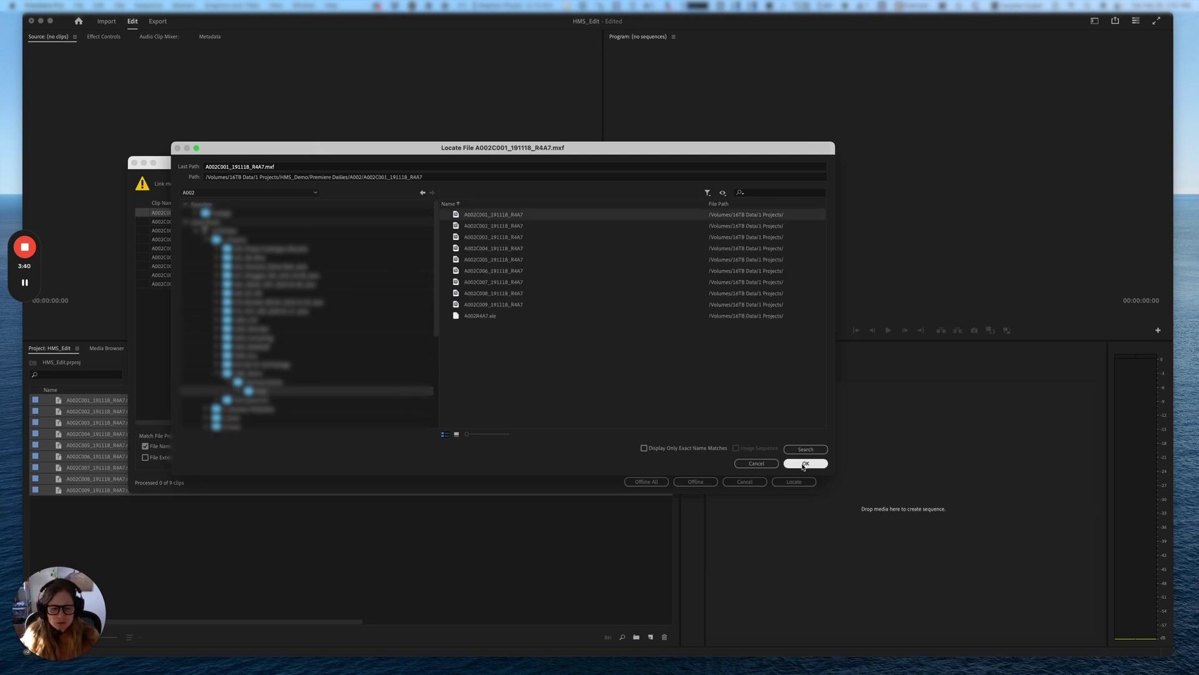
pyautogui.click(806, 463)
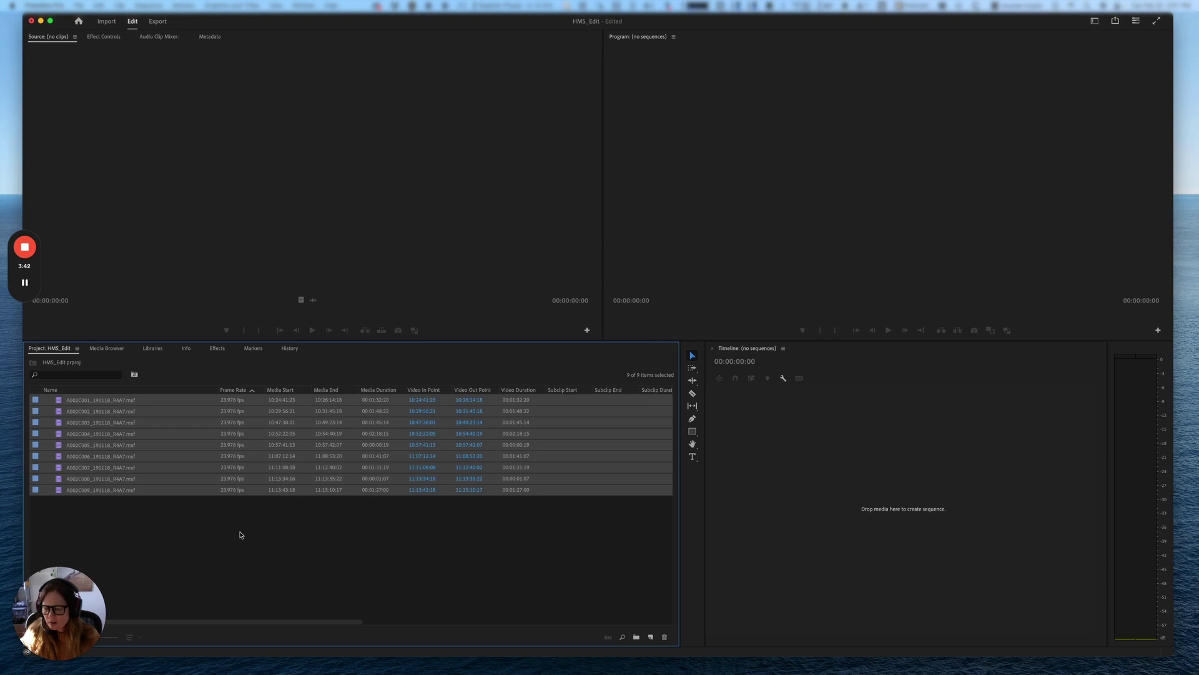
pyautogui.click(241, 533)
# Open relinked clips, starting with A002C001 and A002C002, in the Source monitor to check their picture and burn-in
pyautogui.doubleClick(54, 401)
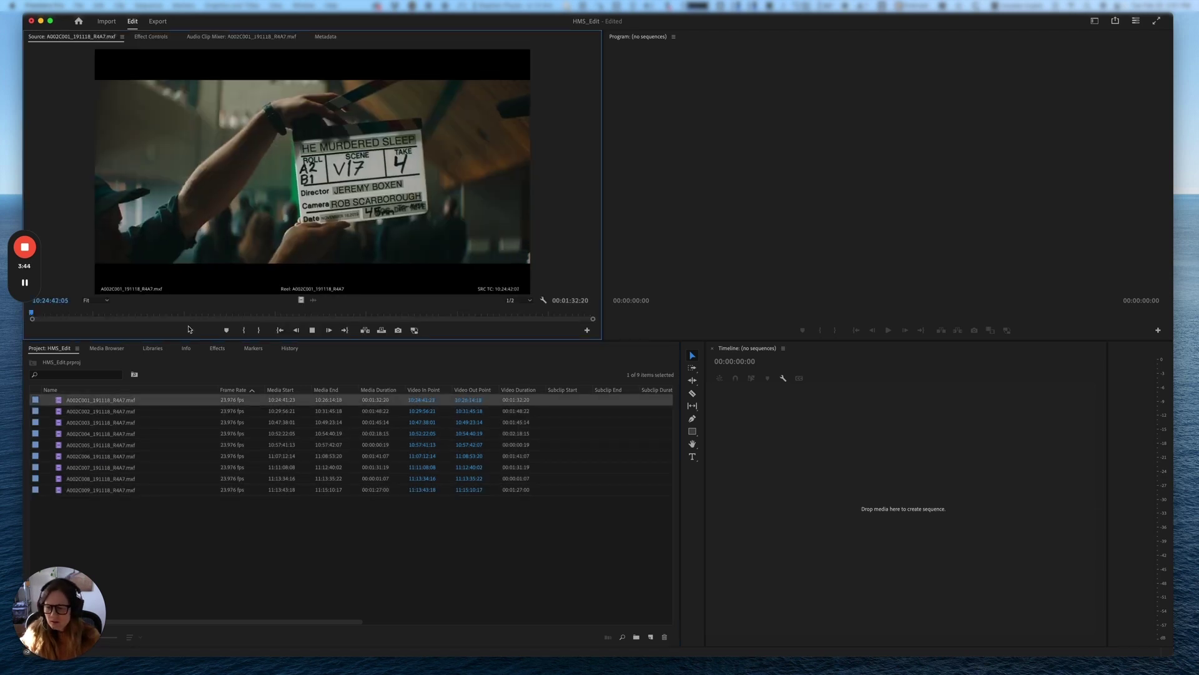
pyautogui.click(217, 312)
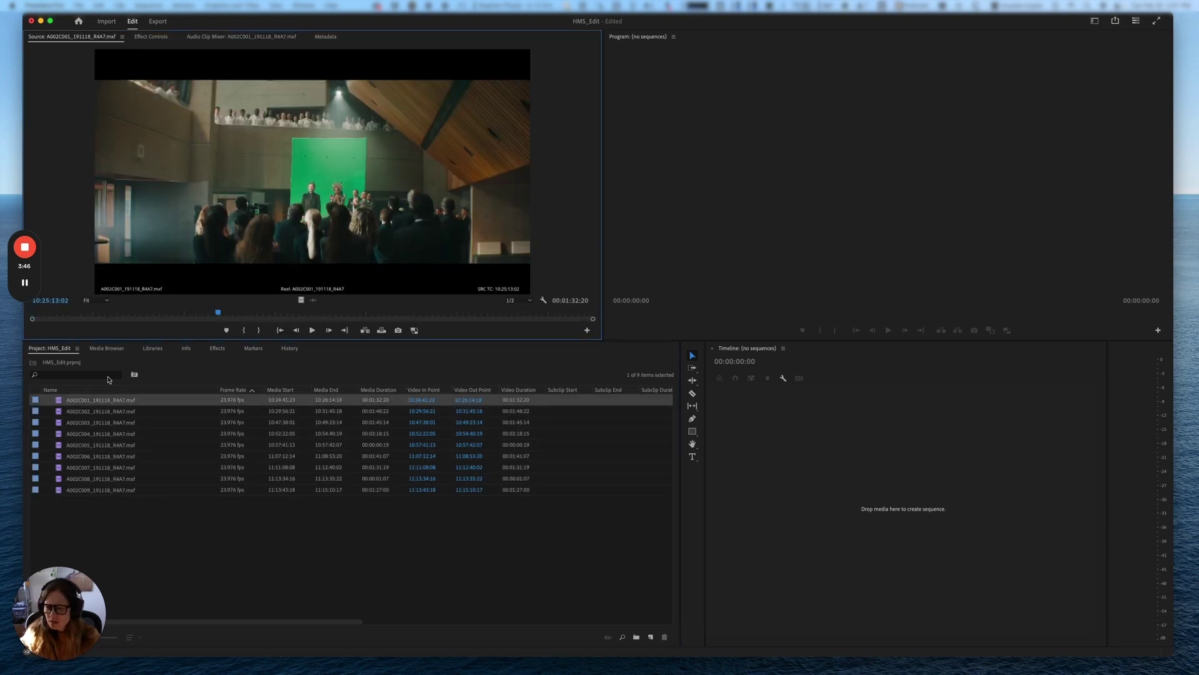
pyautogui.doubleClick(60, 412)
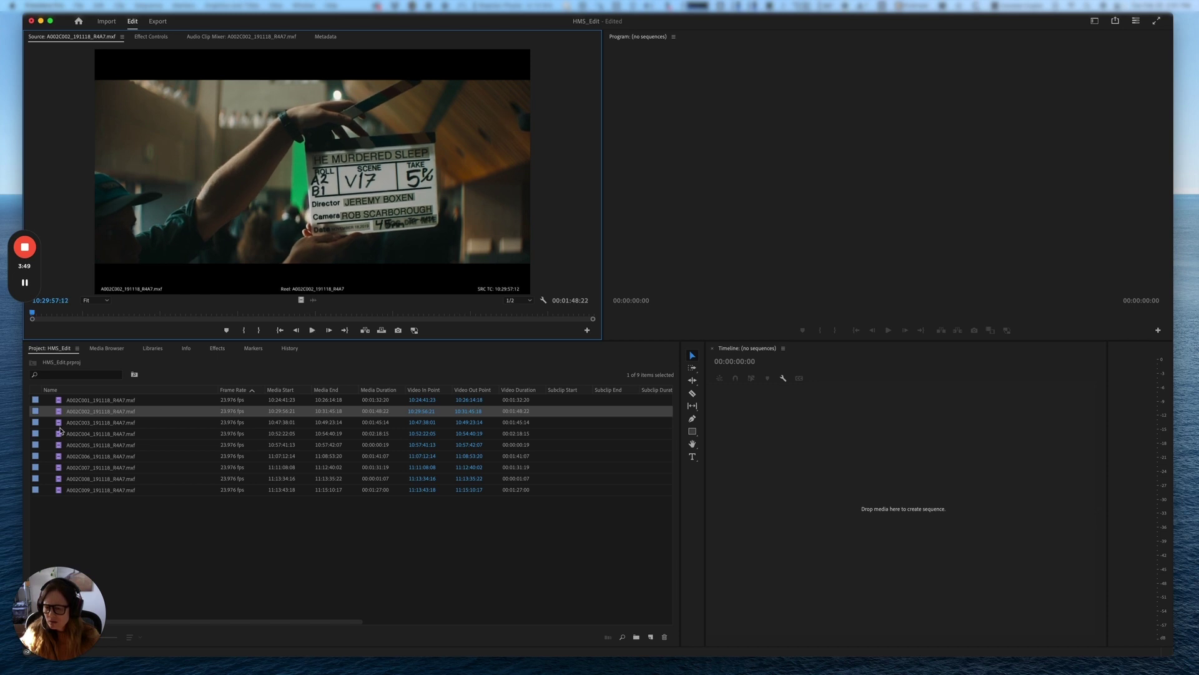
pyautogui.click(61, 425)
pyautogui.doubleClick(61, 447)
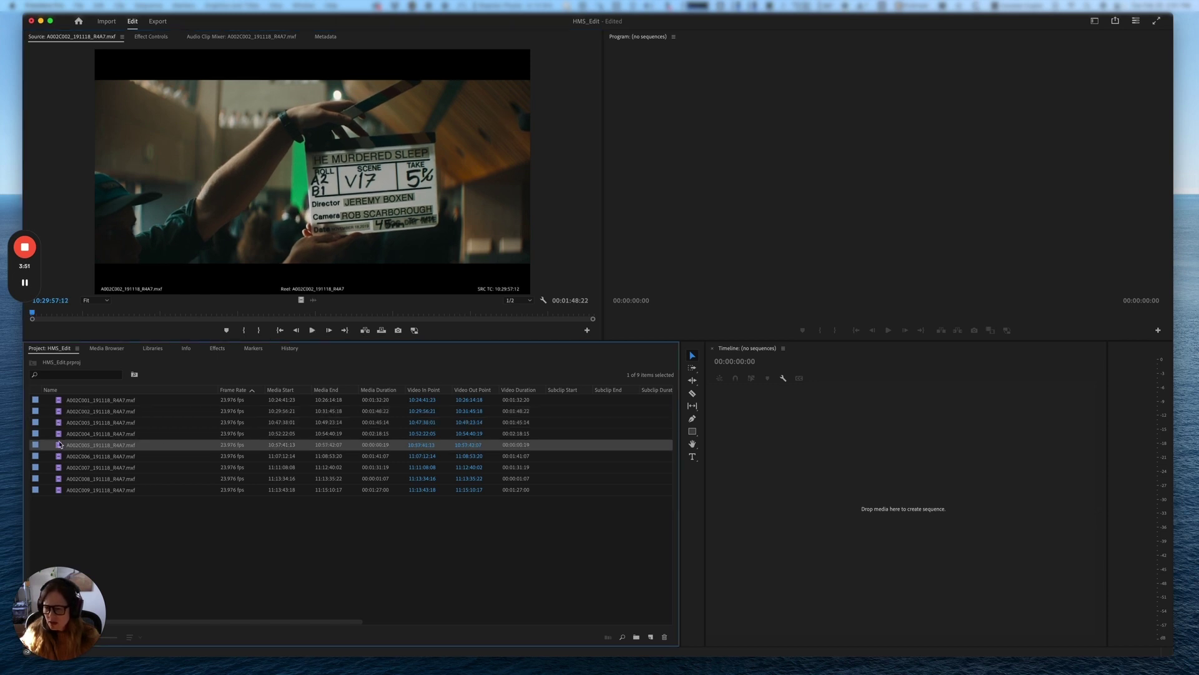
# Play clip A002C005 in the Source monitor to check its picture and burn-ins, and return to clip A002C001 in the list
pyautogui.press('space')
pyautogui.click(186, 444)
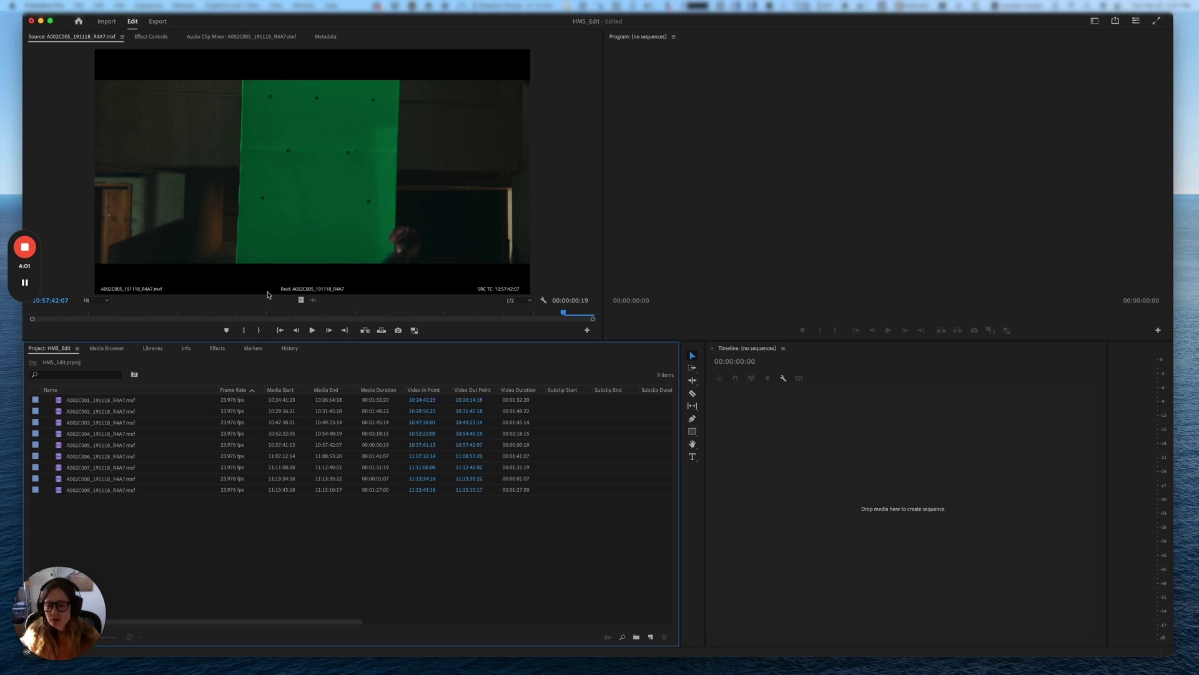
pyautogui.click(278, 232)
pyautogui.click(59, 404)
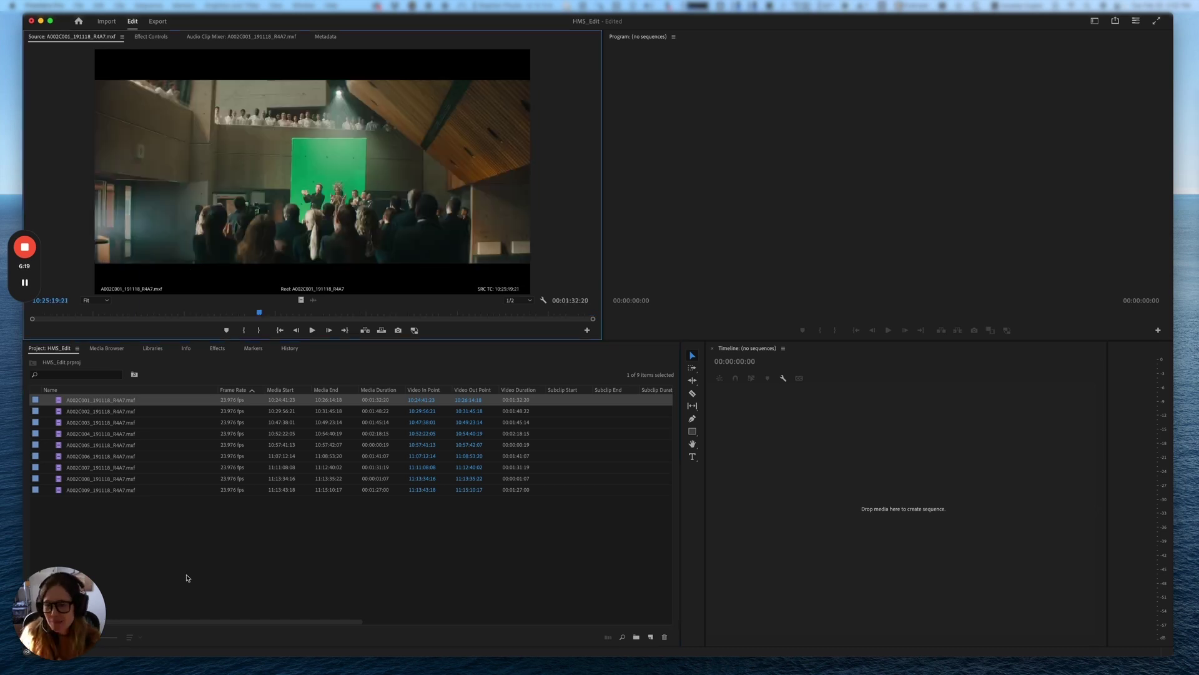
pyautogui.click(155, 515)
# Try removing the .mxf extension from the names of clips A002C001 and A002C002
pyautogui.click(133, 403)
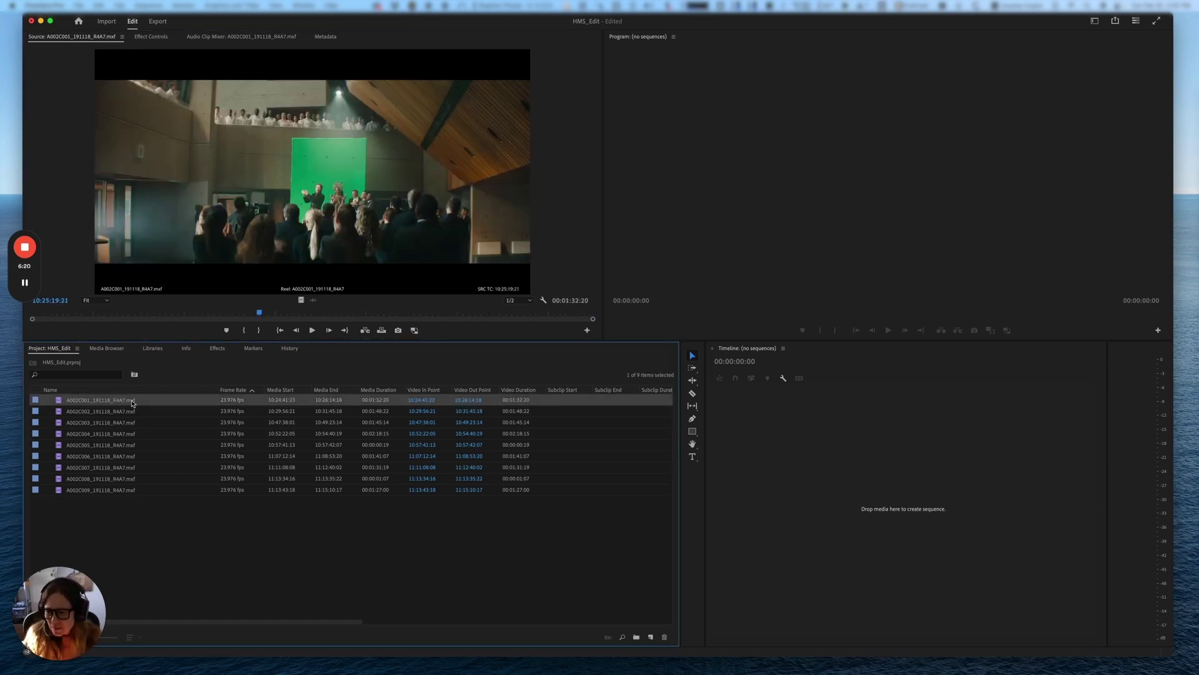
pyautogui.click(132, 403)
pyautogui.press('BackSpace')
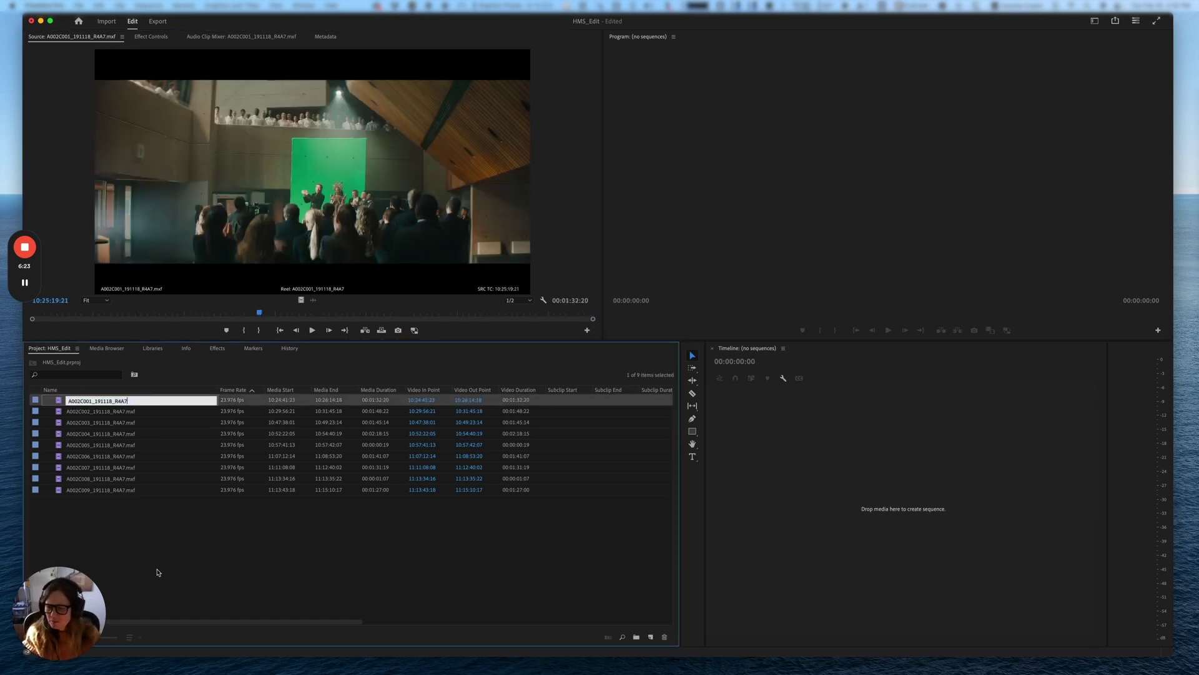
pyautogui.click(158, 561)
pyautogui.click(113, 411)
pyautogui.click(129, 413)
pyautogui.click(130, 412)
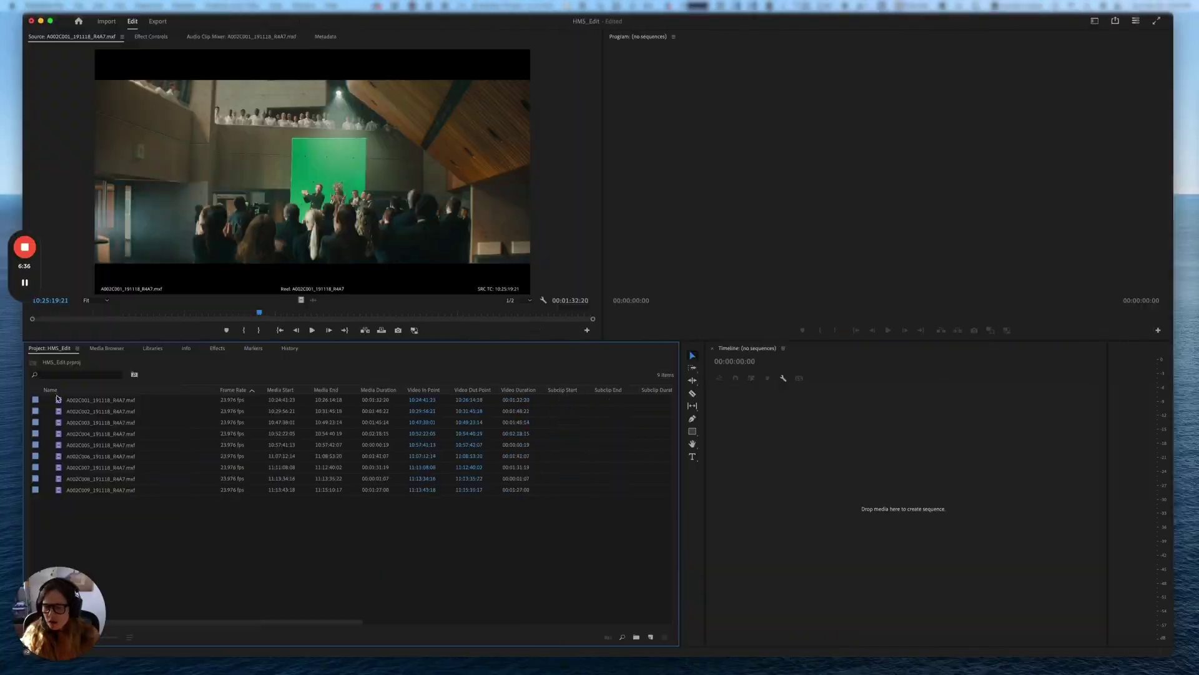
# Open clip A002C001 in the Source monitor and scrub to 10:25:07:12 to check its burn-ins
pyautogui.click(58, 401)
pyautogui.moveTo(142, 317); pyautogui.dragTo(185, 310)
pyautogui.click(174, 535)
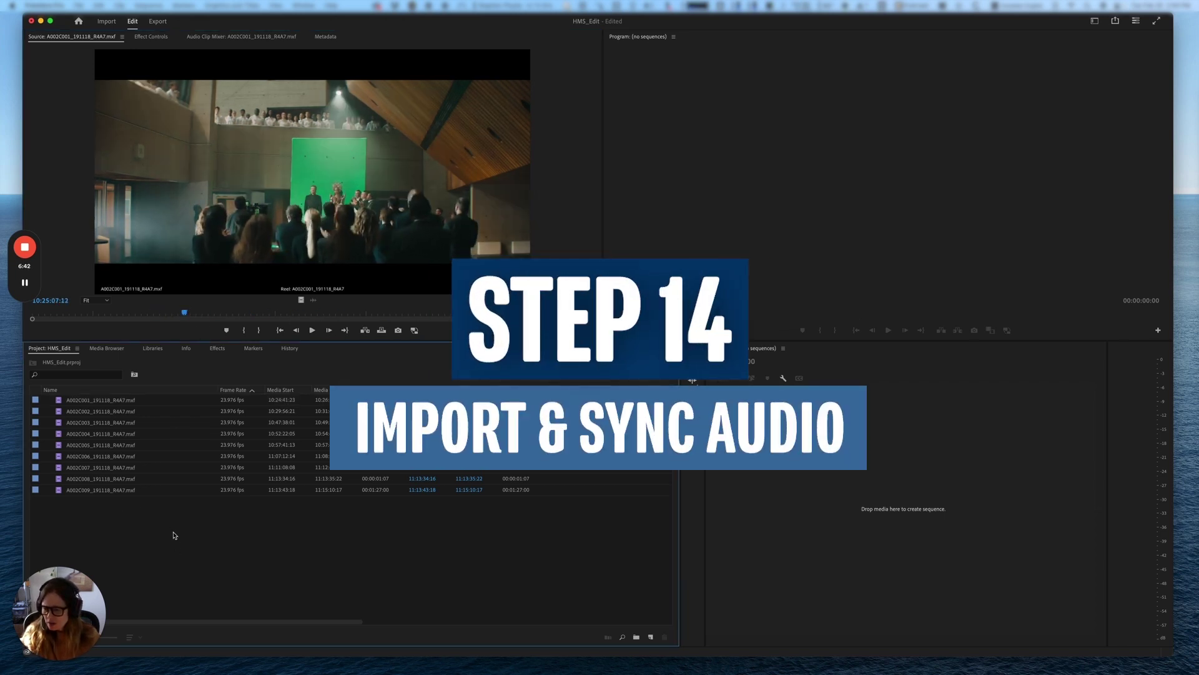
# Group all the relinked clips into a new bin named A002 and collapse it
pyautogui.press('super+a')
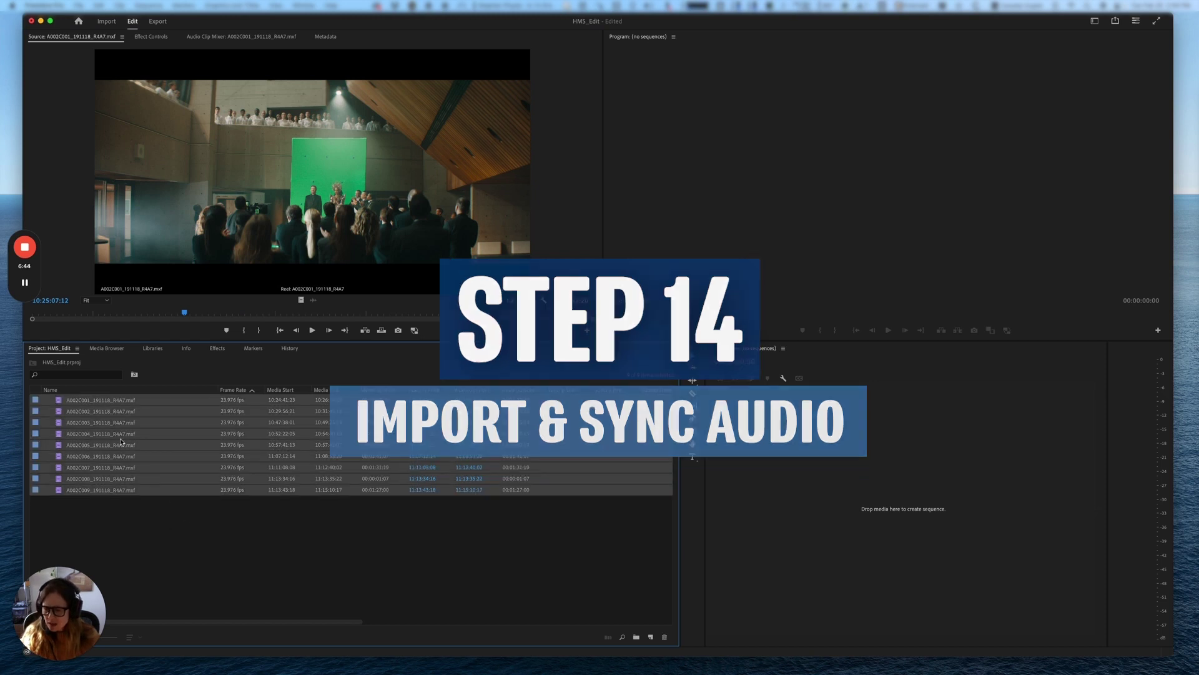
pyautogui.rightClick(123, 444)
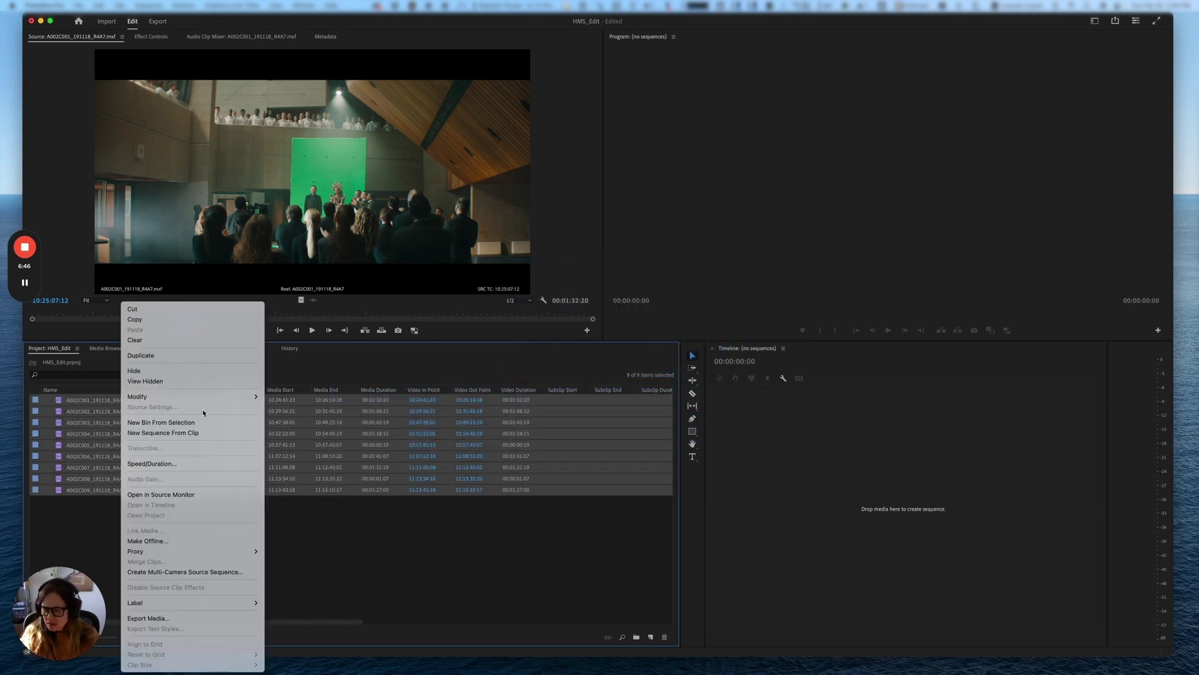
pyautogui.click(188, 423)
pyautogui.write('A002')
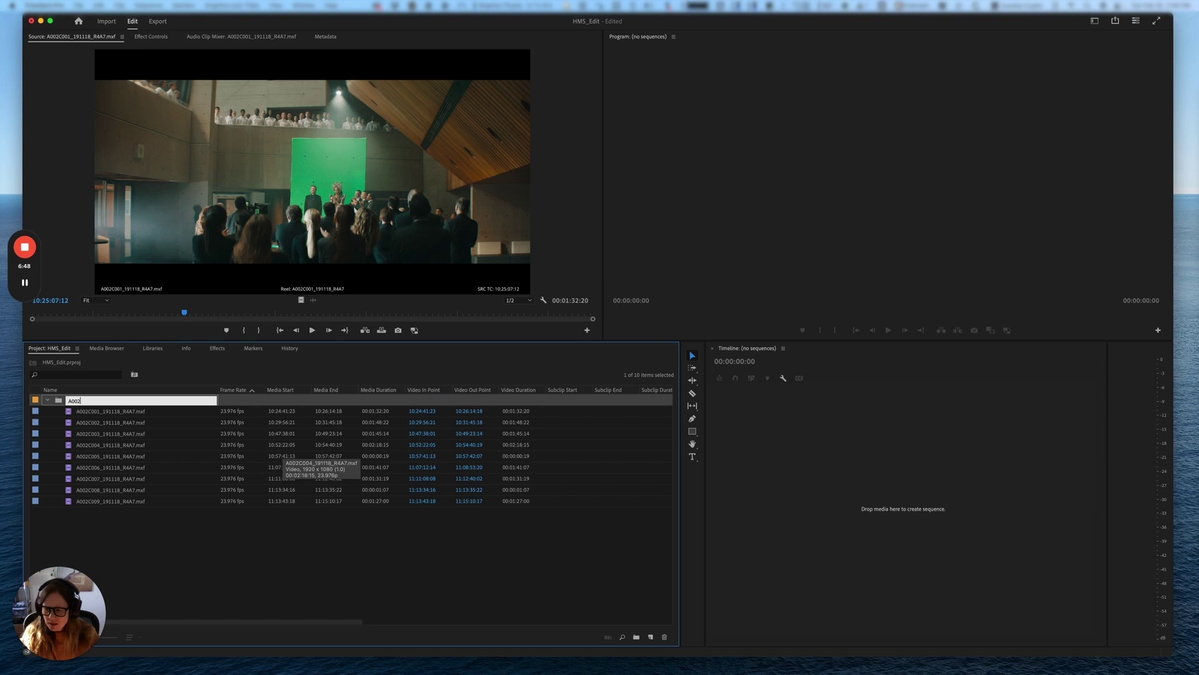
pyautogui.press('Tab')
pyautogui.click(208, 539)
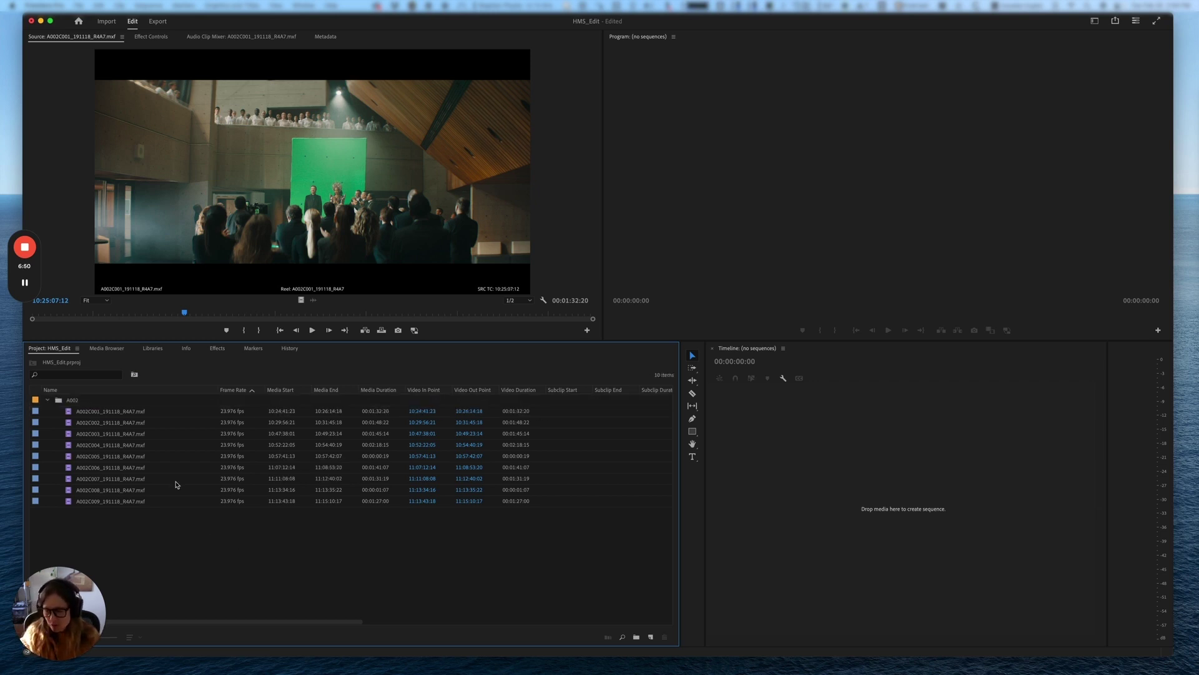
pyautogui.click(49, 401)
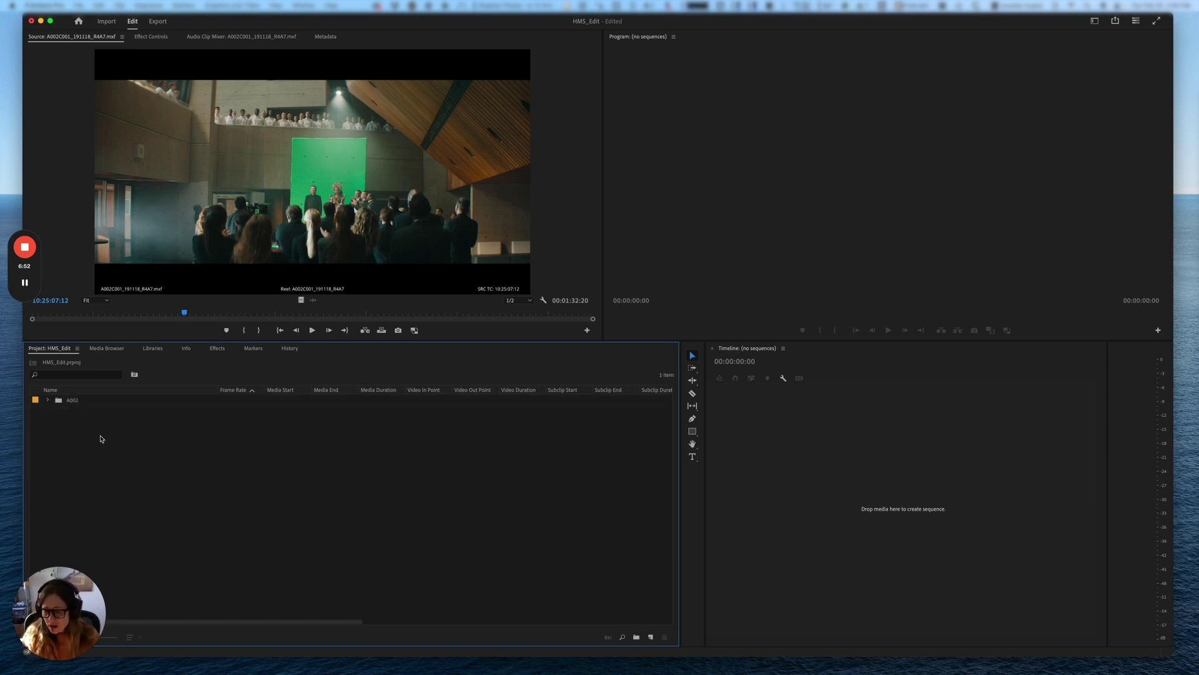
# Create a bin named Day 1 Audio and import the sound files from the AUDIO > DAY1 folder in Finder
pyautogui.rightClick(115, 456)
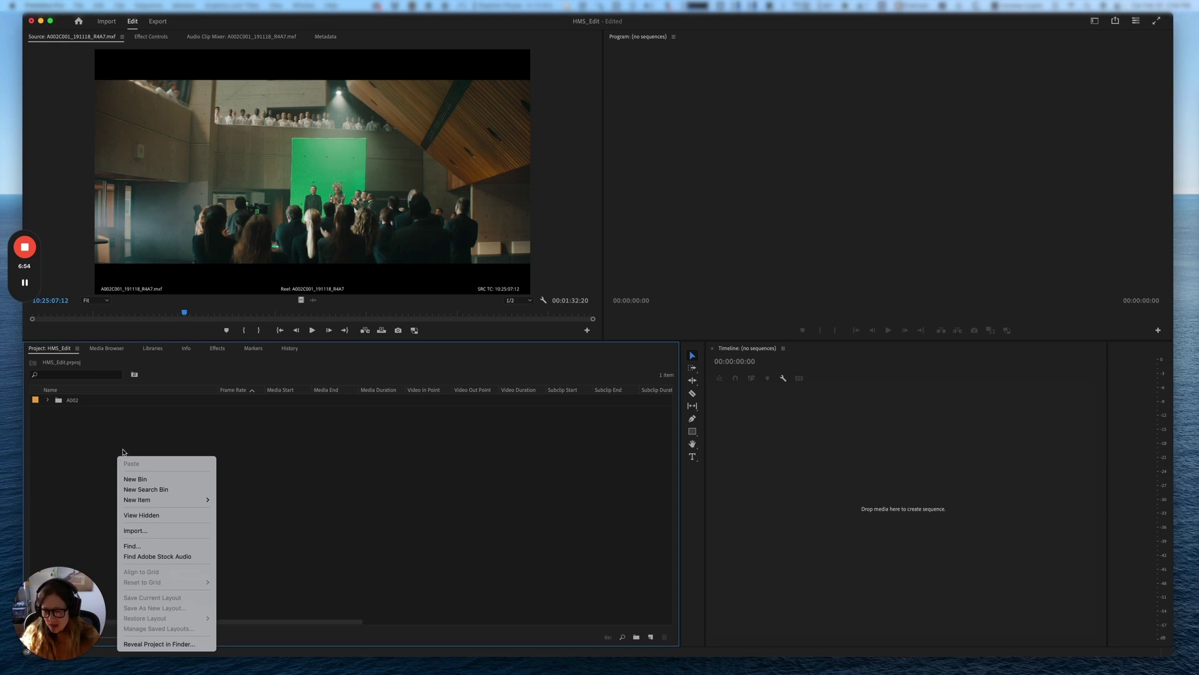
pyautogui.click(135, 479)
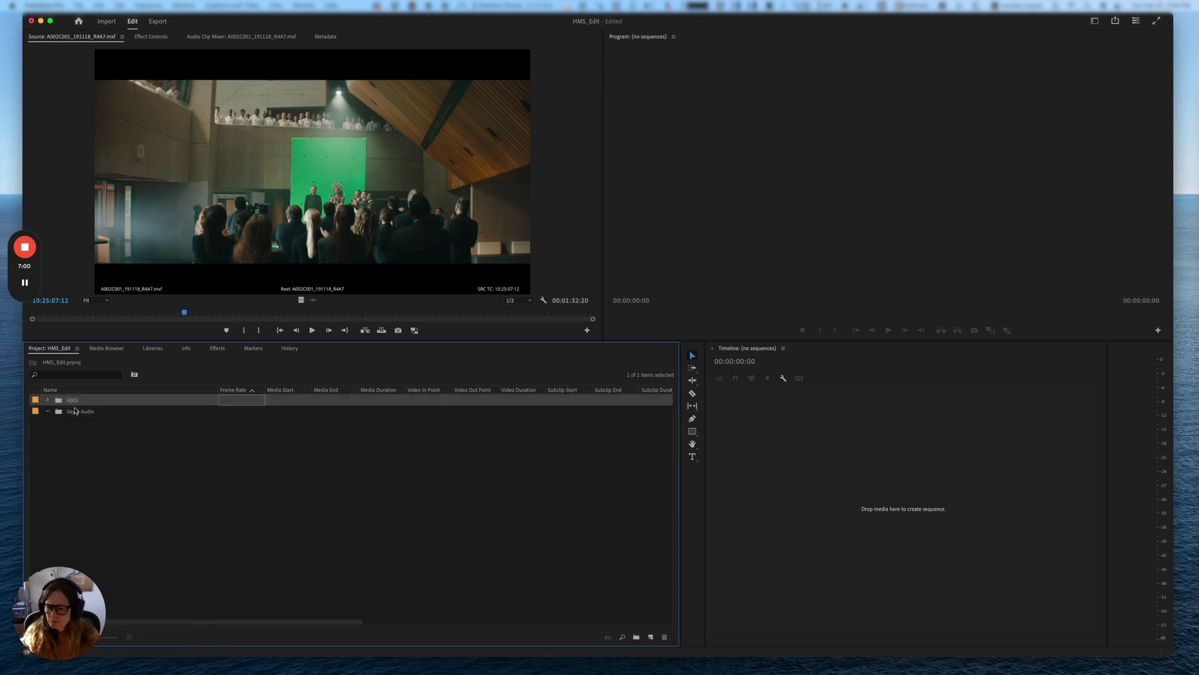
pyautogui.press('super+Tab')
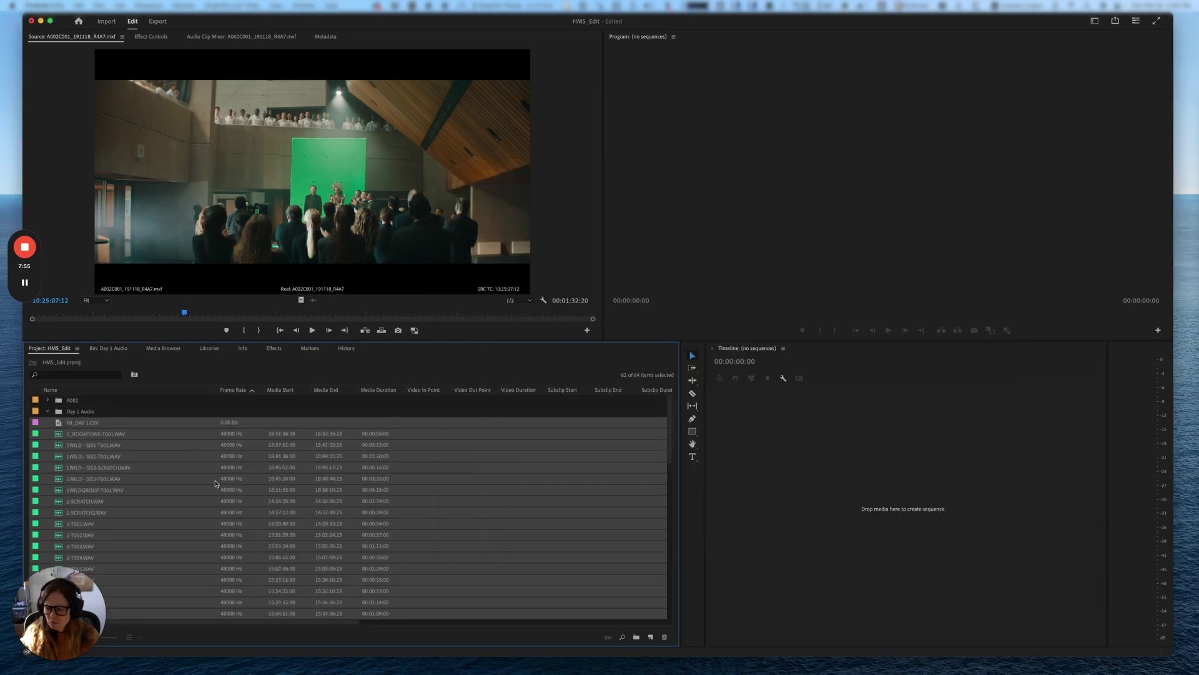
pyautogui.scroll(-1, 197, 482)
pyautogui.scroll(-10, 197, 483)
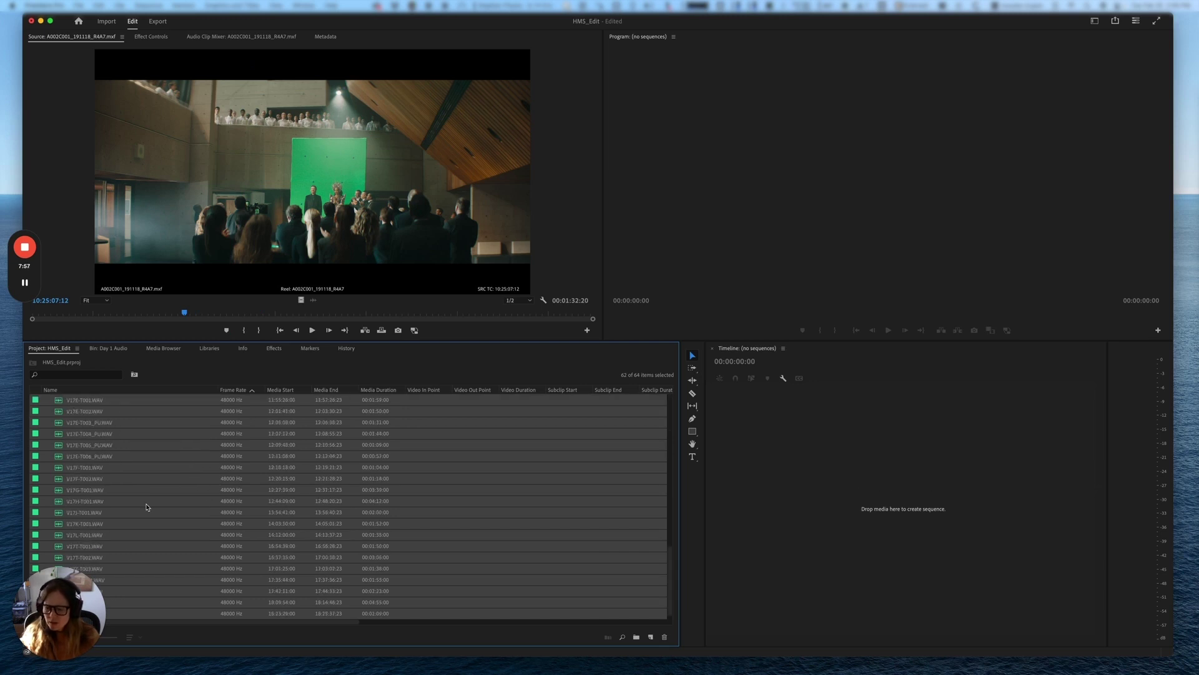
pyautogui.scroll(15, 145, 544)
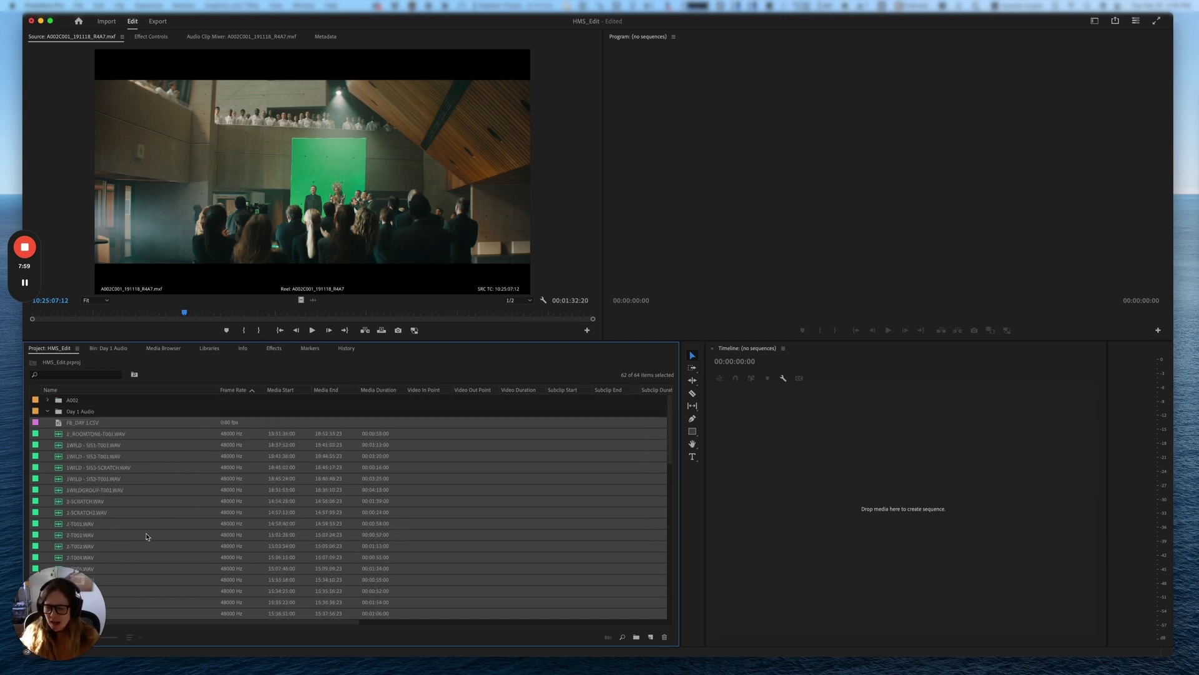
# Move all the imported Day 1 sound files and their CSV file into the Day 1 Audio bin
pyautogui.click(116, 412)
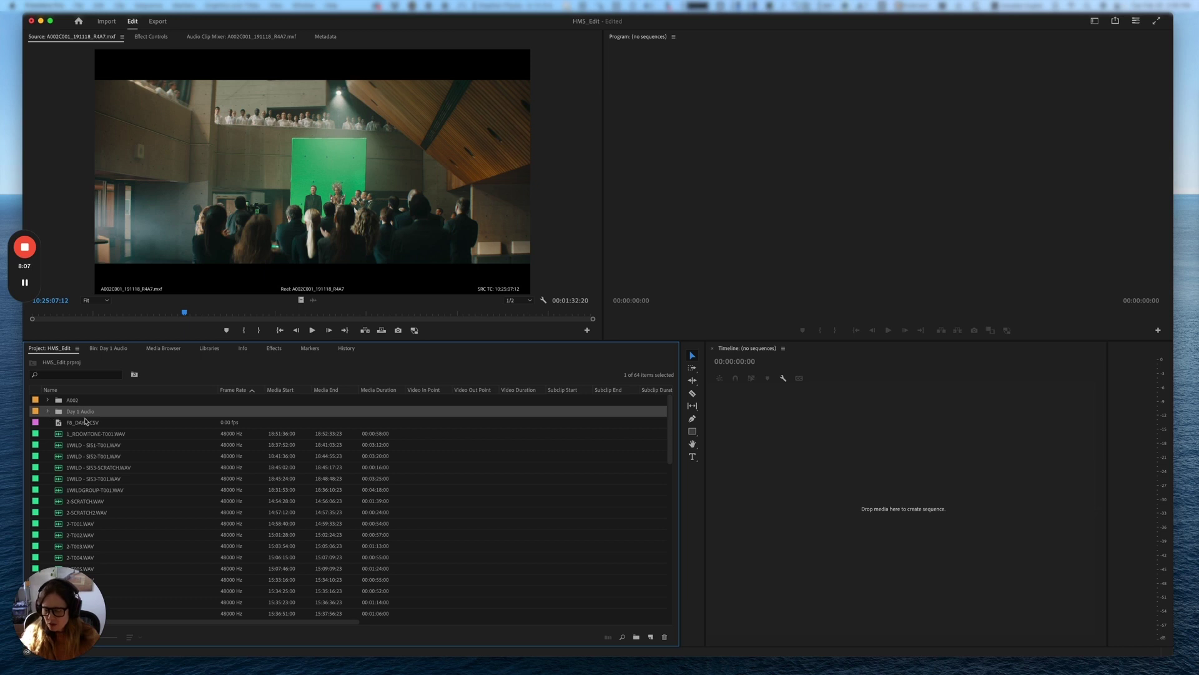
pyautogui.scroll(-2, 88, 425)
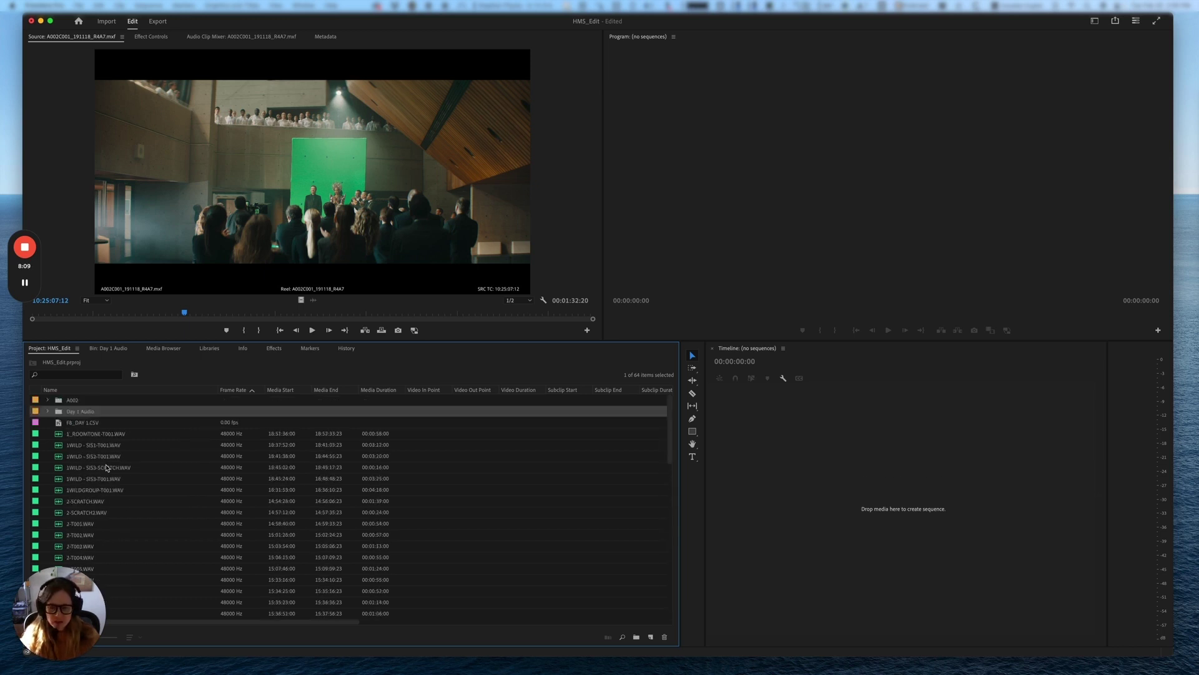
pyautogui.click(48, 414)
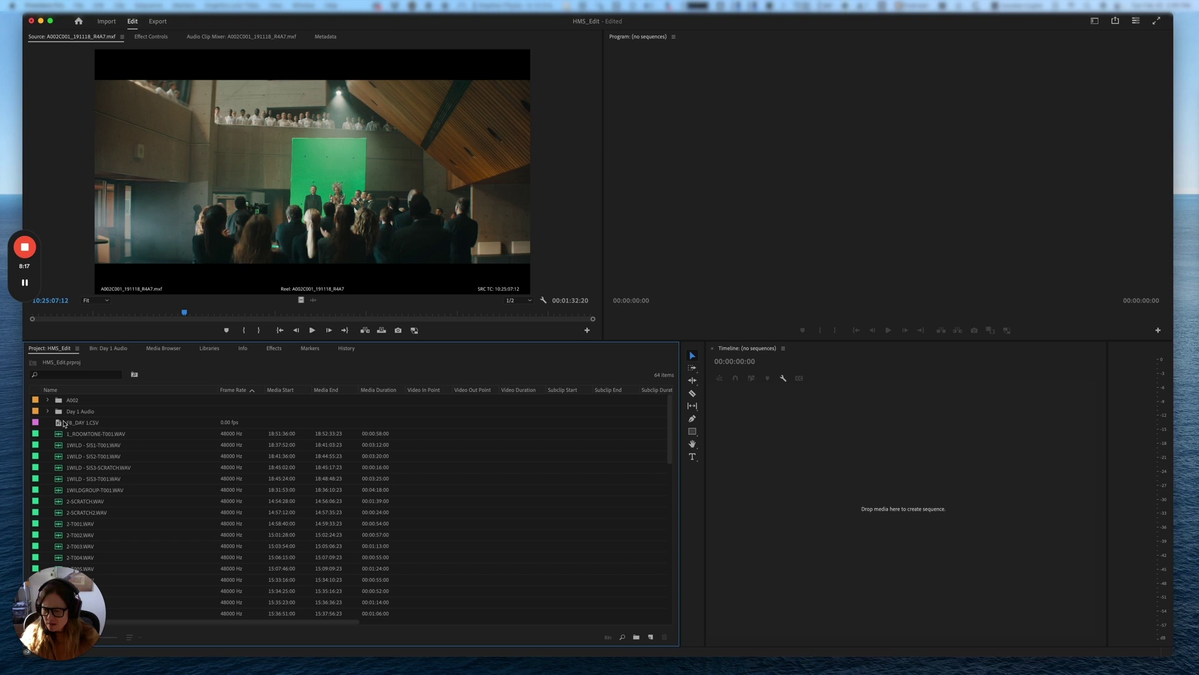
pyautogui.click(64, 423)
pyautogui.scroll(-10, 101, 495)
pyautogui.keyDown('shift'); pyautogui.click(125, 613); pyautogui.keyUp('shift')
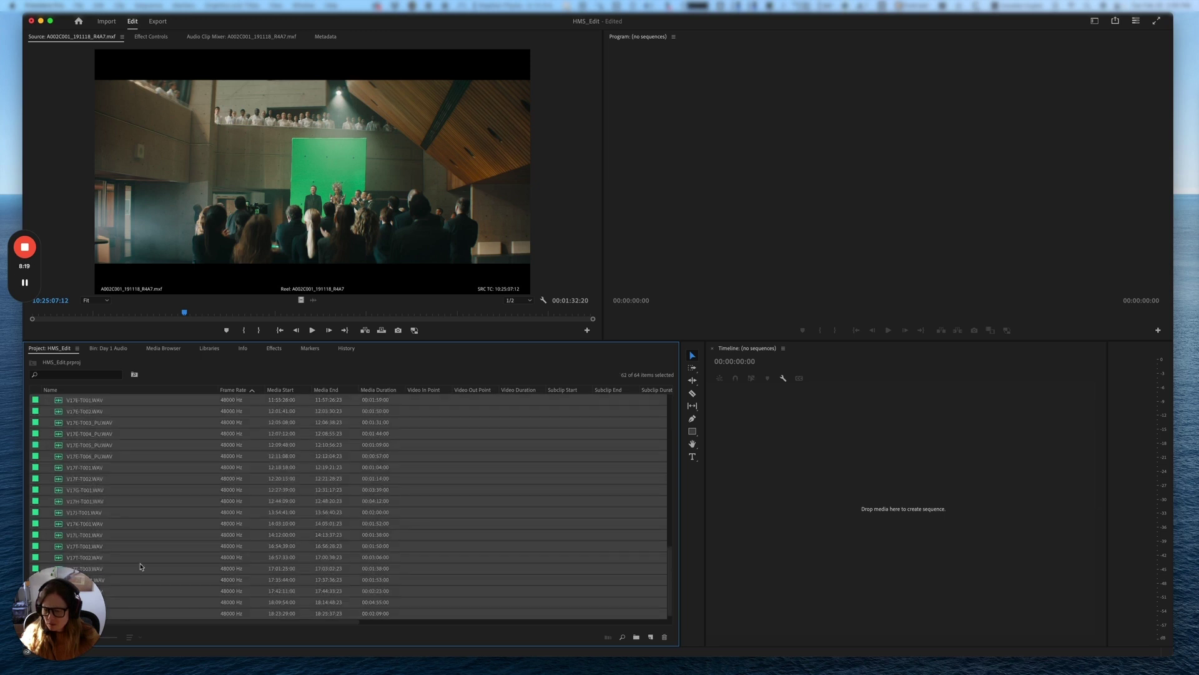
pyautogui.scroll(10, 138, 531)
pyautogui.moveTo(93, 413); pyautogui.dragTo(93, 413)
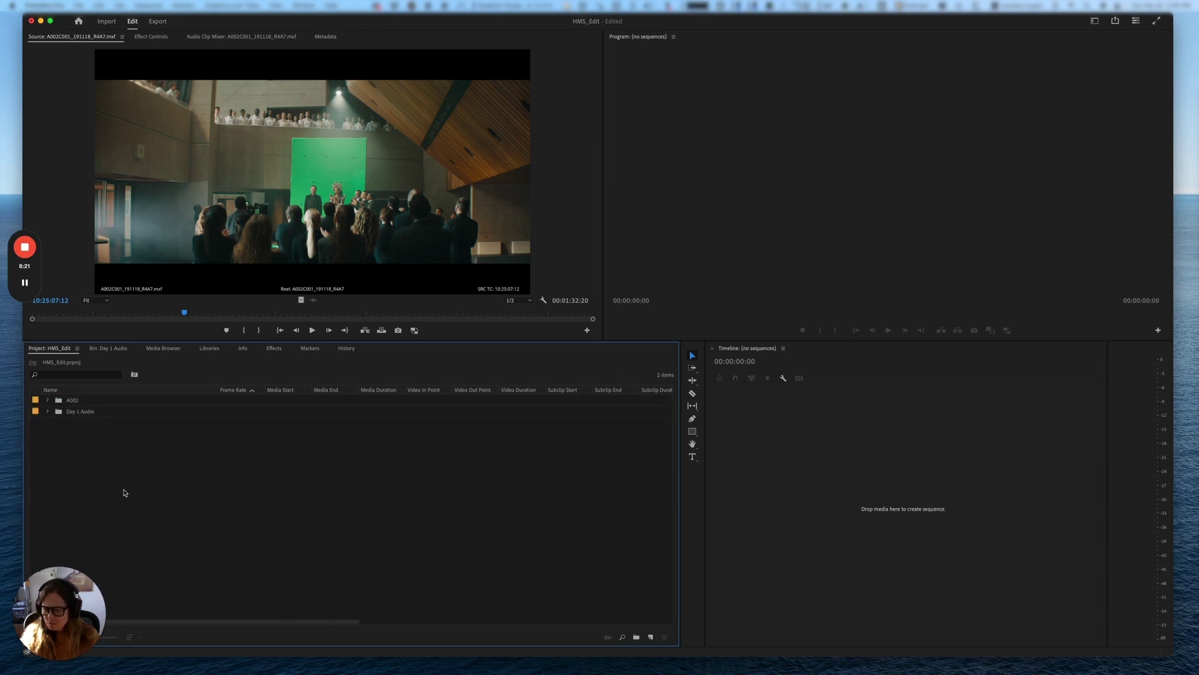
# Create a new bin named -SYNC at the project's top level
pyautogui.rightClick(124, 492)
pyautogui.click(157, 498)
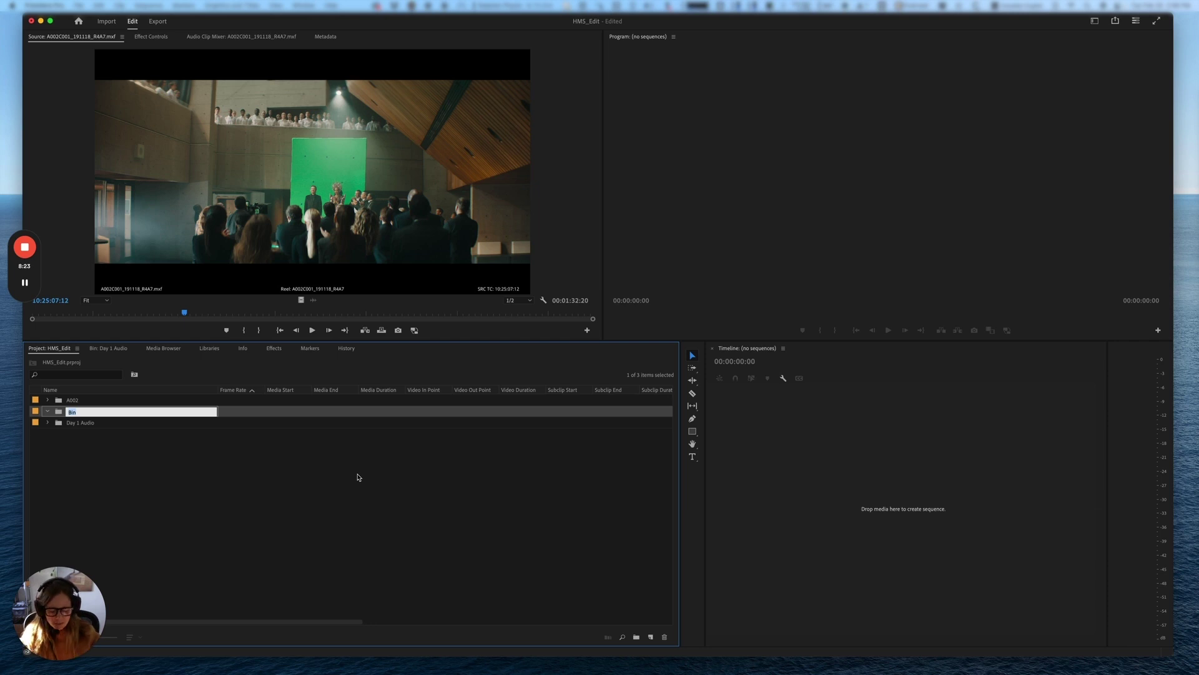
pyautogui.write('-SYNC')
pyautogui.press('Tab')
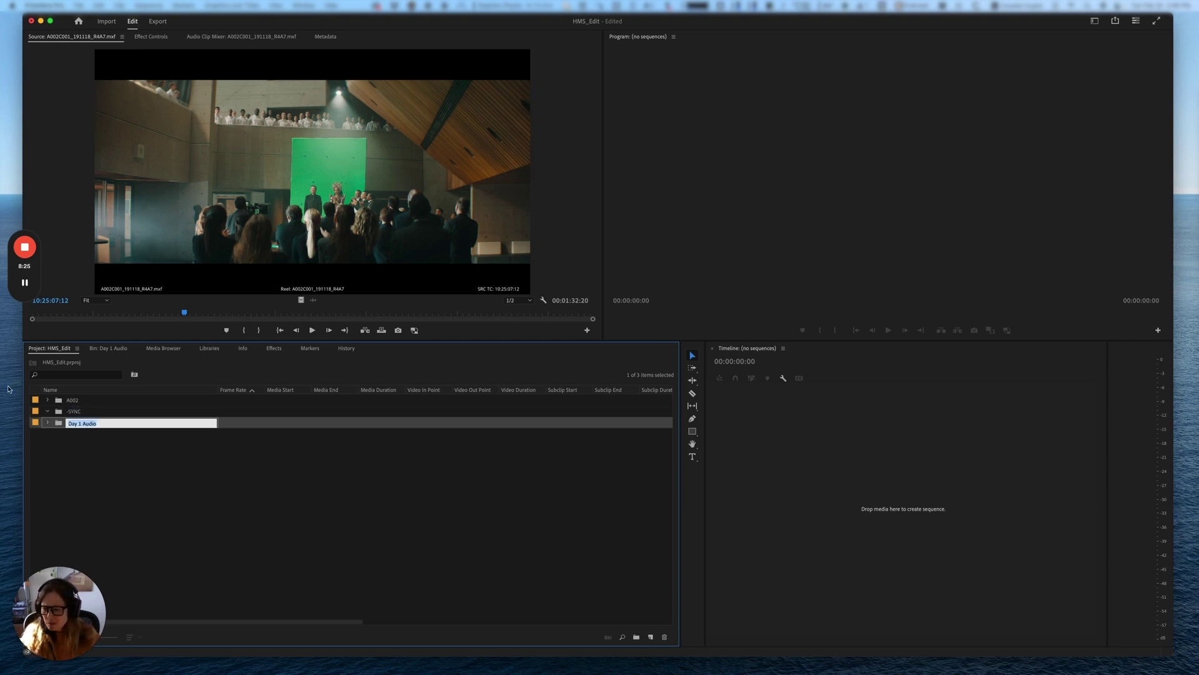
# Move the entire contents of the Day 1 Audio bin into the -SYNC bin
pyautogui.click(51, 423)
pyautogui.scroll(-10, 87, 500)
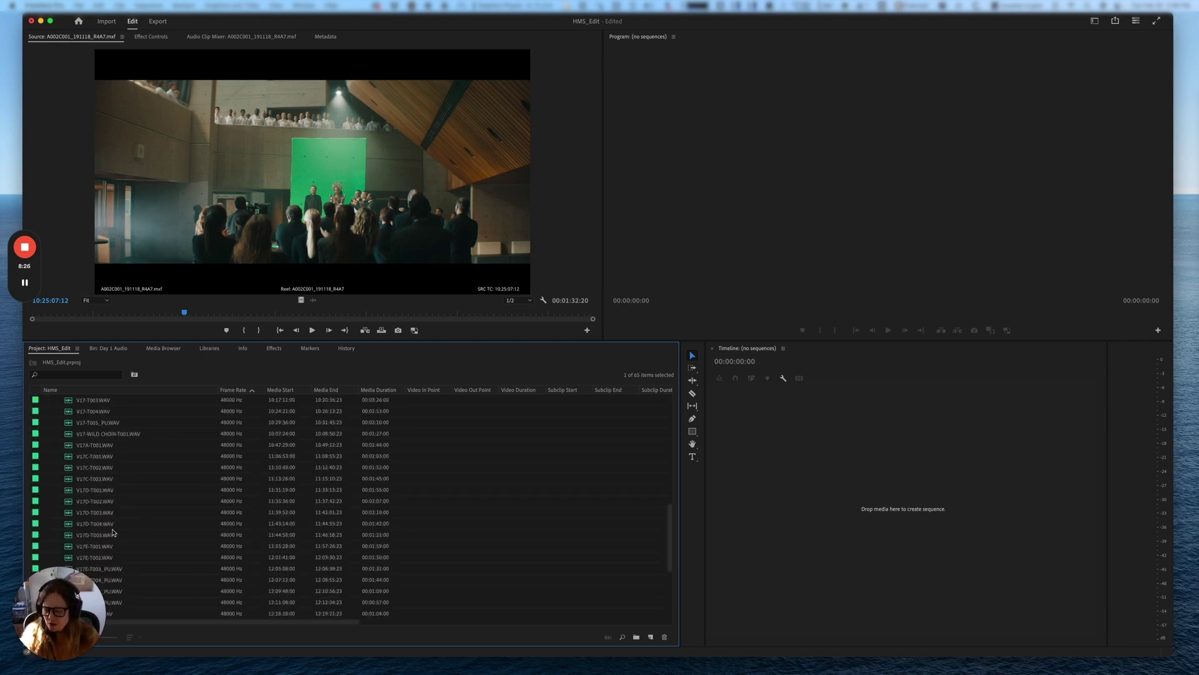
pyautogui.keyDown('shift'); pyautogui.click(137, 617); pyautogui.keyUp('shift')
pyautogui.scroll(10, 106, 456)
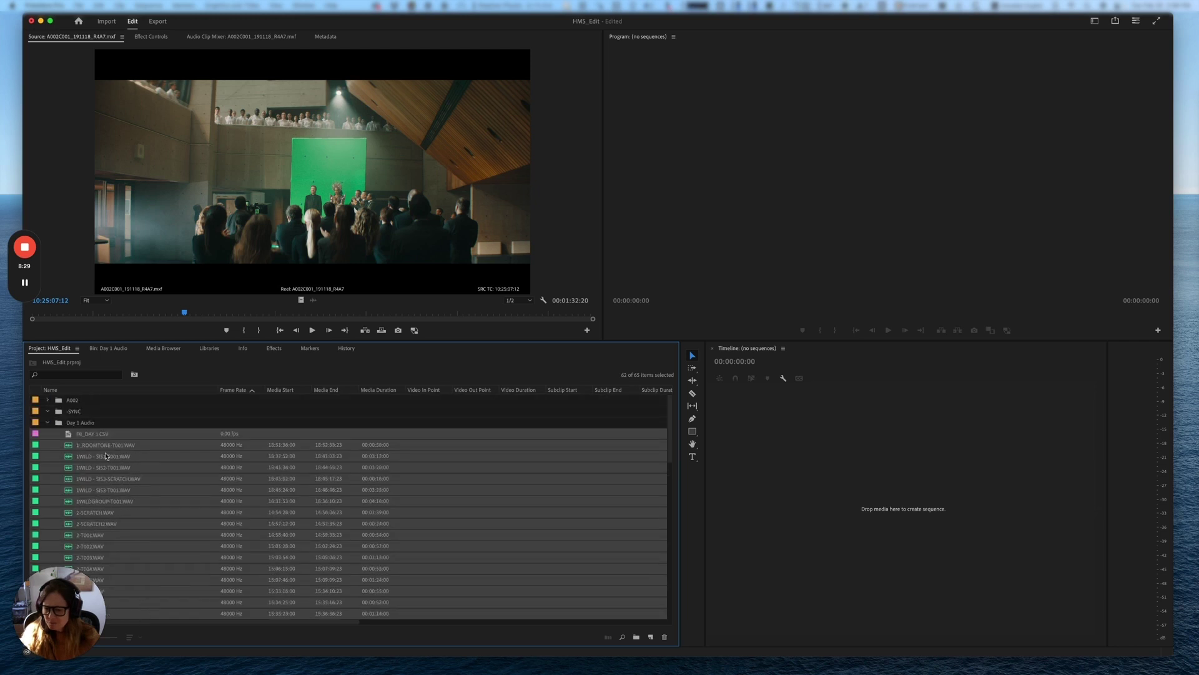
pyautogui.moveTo(100, 430); pyautogui.dragTo(73, 412)
# Move all clips A002C001 to A002C009 from the A002 bin into -SYNC and delete the Day 1 CSV file from it
pyautogui.click(48, 400)
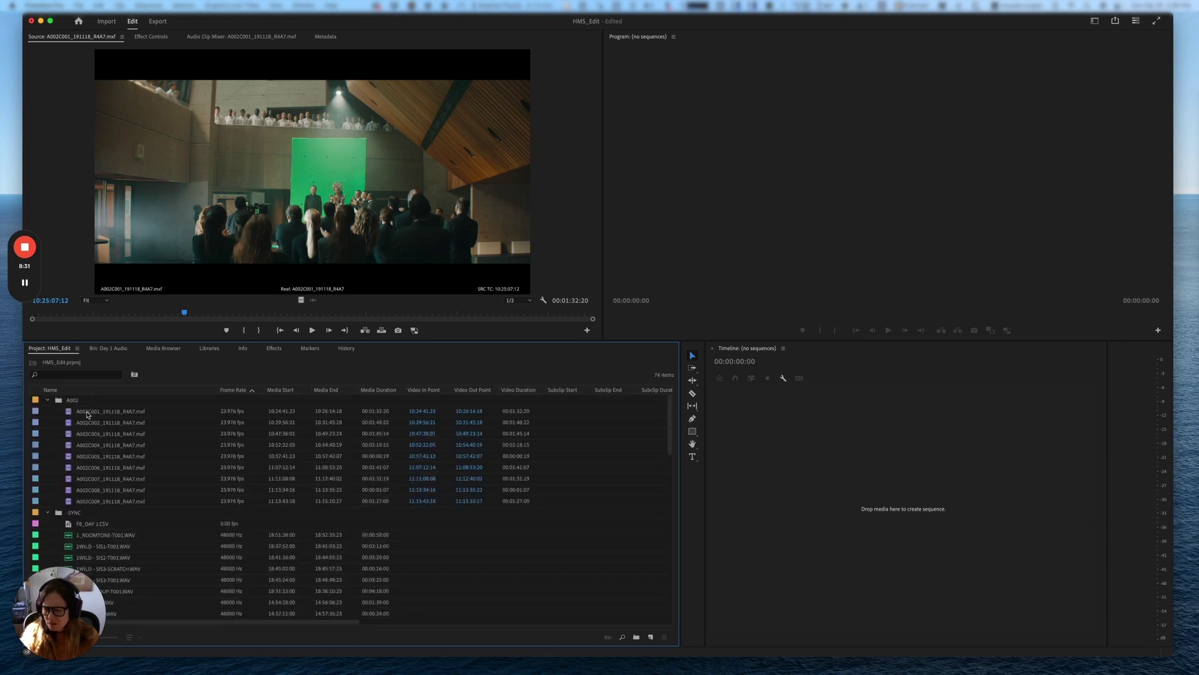
pyautogui.click(90, 413)
pyautogui.keyDown('shift'); pyautogui.click(113, 501); pyautogui.keyUp('shift')
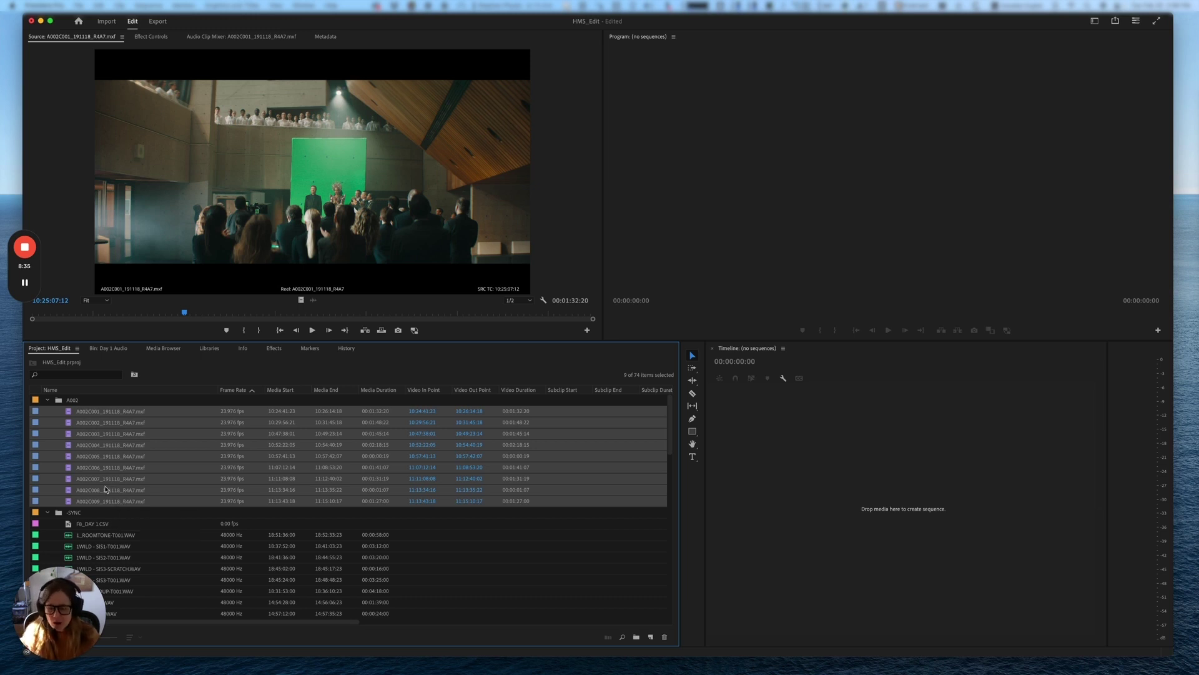
pyautogui.moveTo(103, 479); pyautogui.dragTo(87, 511)
pyautogui.click(104, 424)
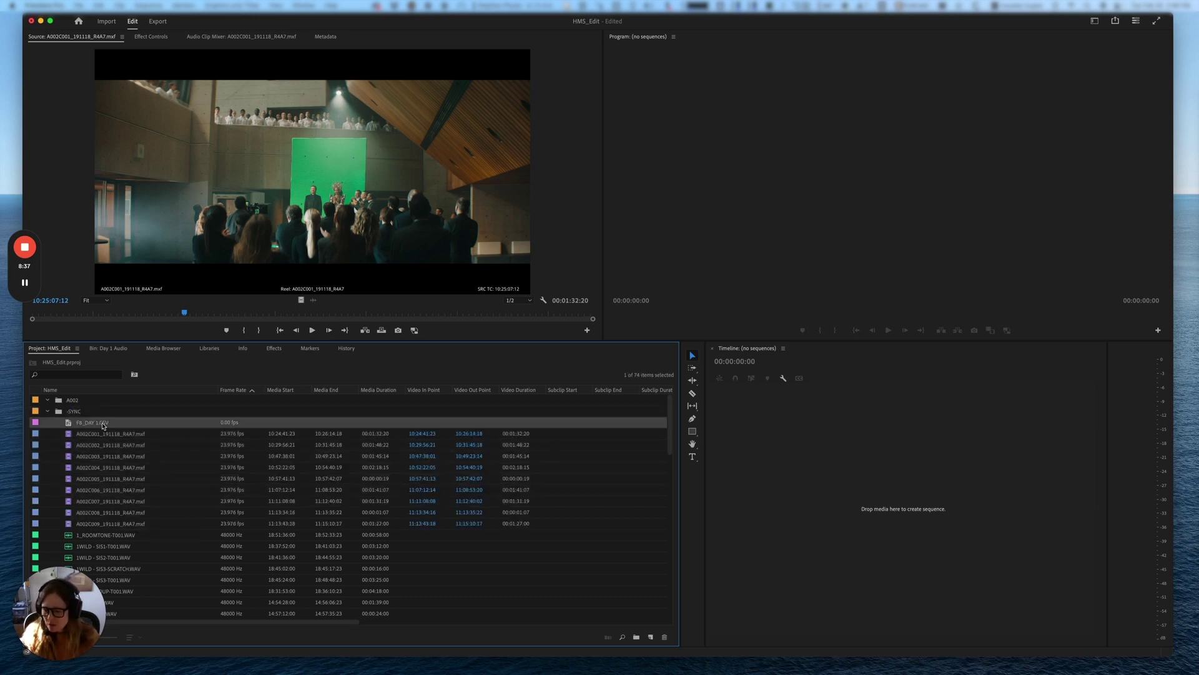
pyautogui.press('BackSpace')
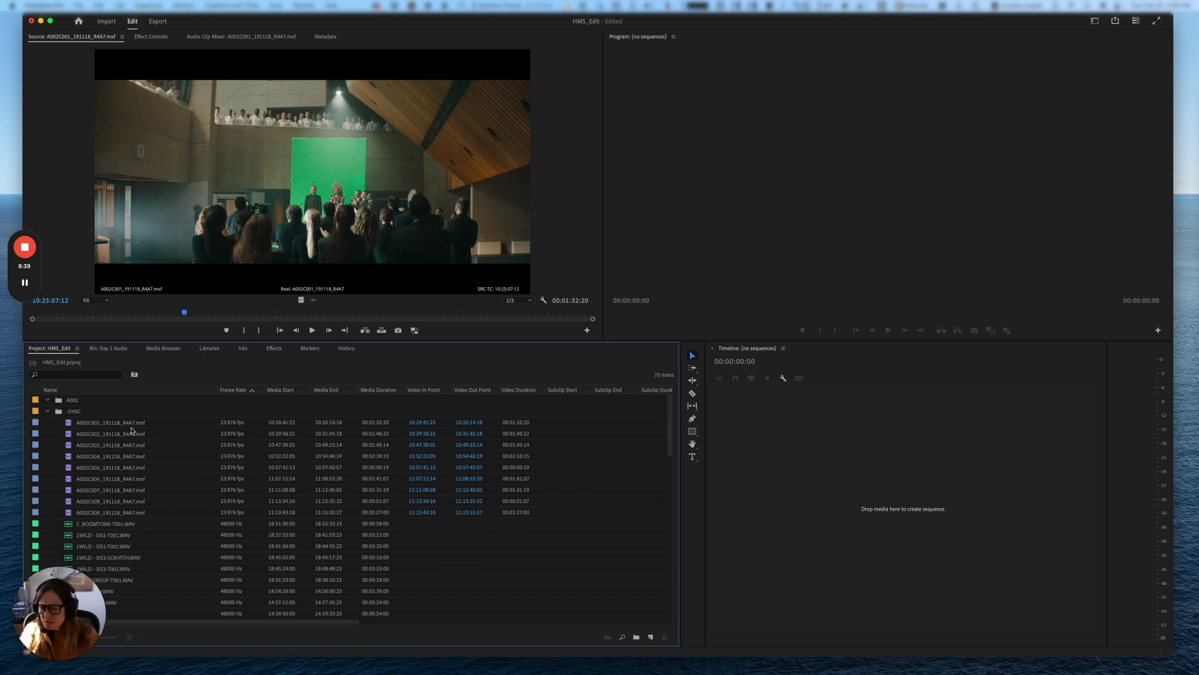
# Create timecode-synchronized multi-camera source sequences from all -SYNC clips, named Video Clip Name + Multicam, with Camera 1 audio, clip-based camera names and sources moved to Processed Clips
pyautogui.scroll(-15, 149, 474)
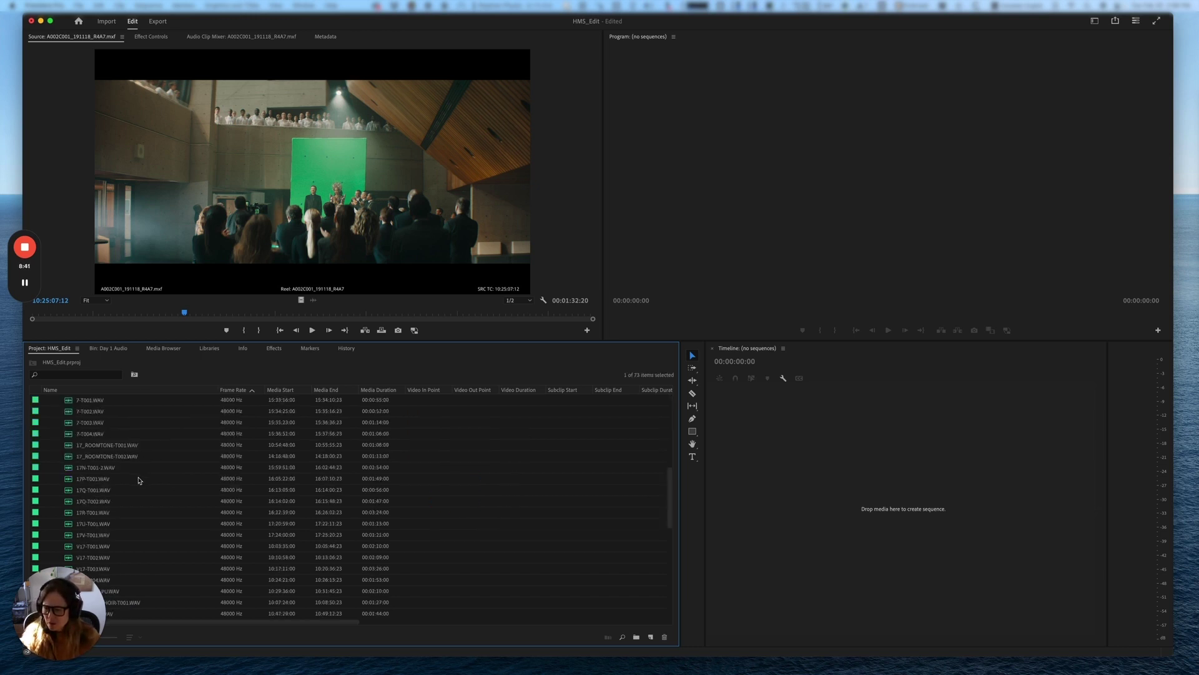
pyautogui.keyDown('shift'); pyautogui.click(147, 606); pyautogui.keyUp('shift')
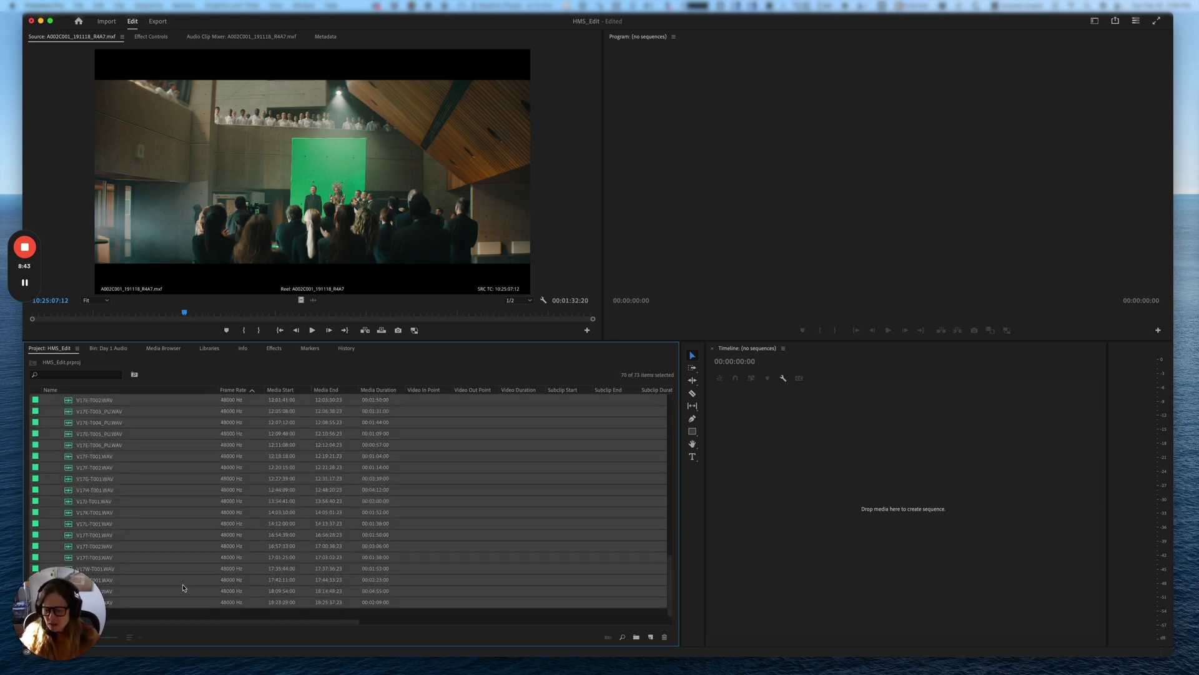
pyautogui.scroll(15, 162, 562)
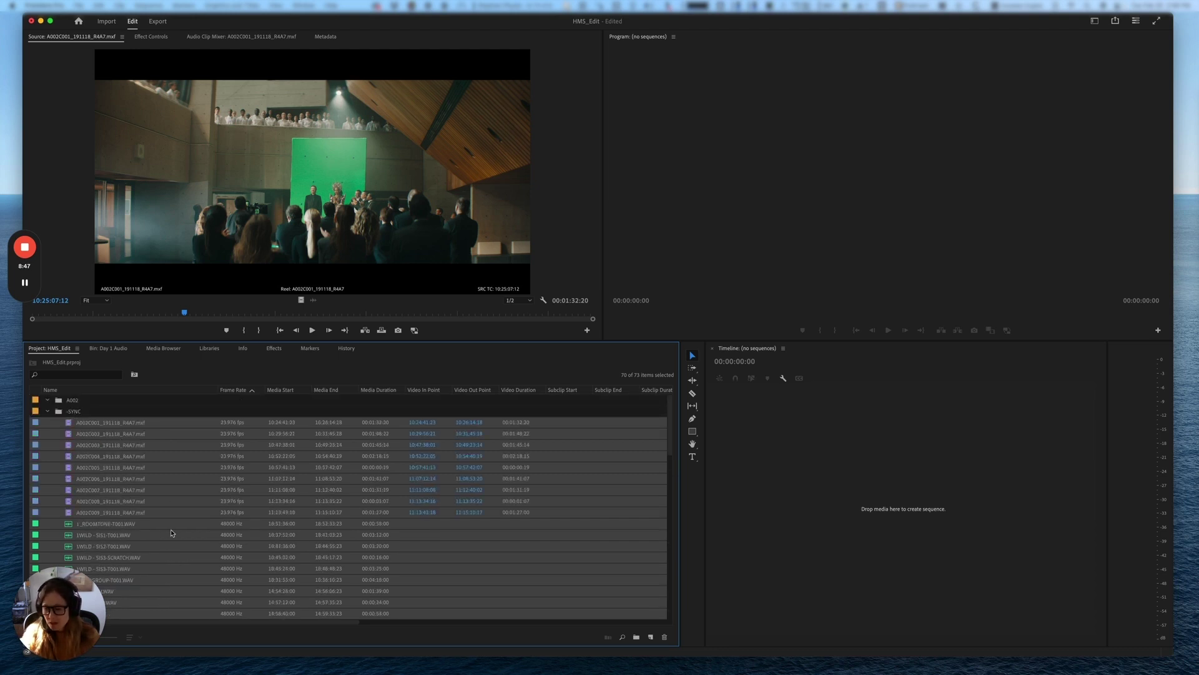
pyautogui.rightClick(165, 474)
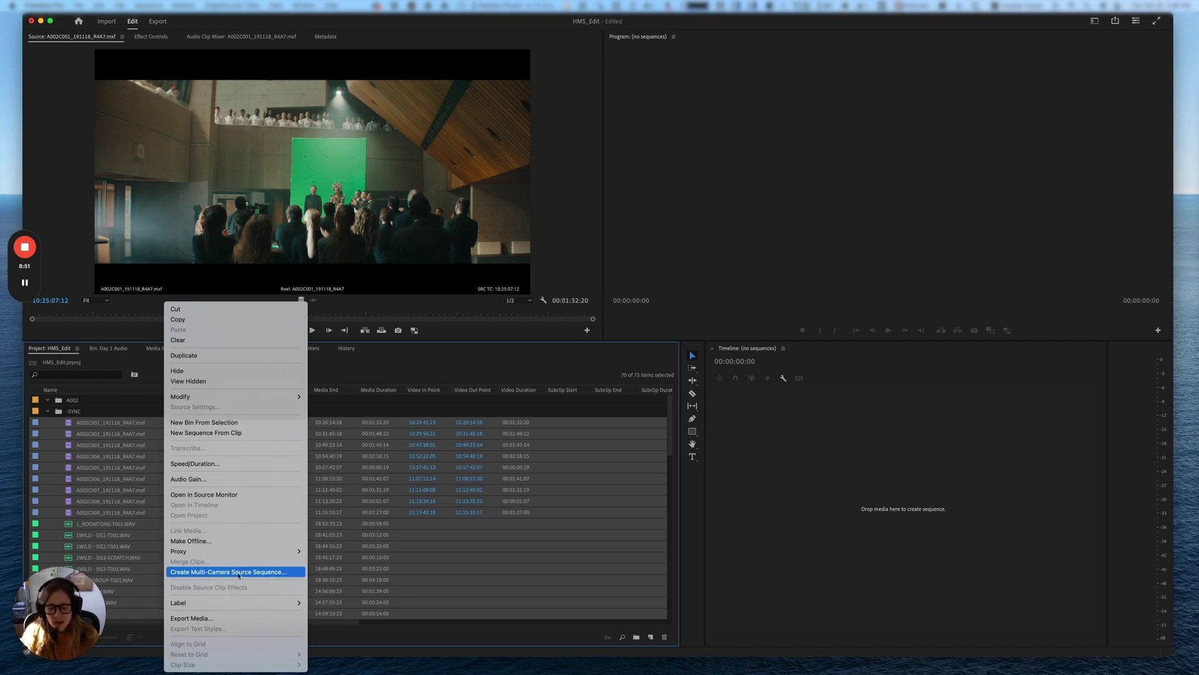
pyautogui.click(217, 573)
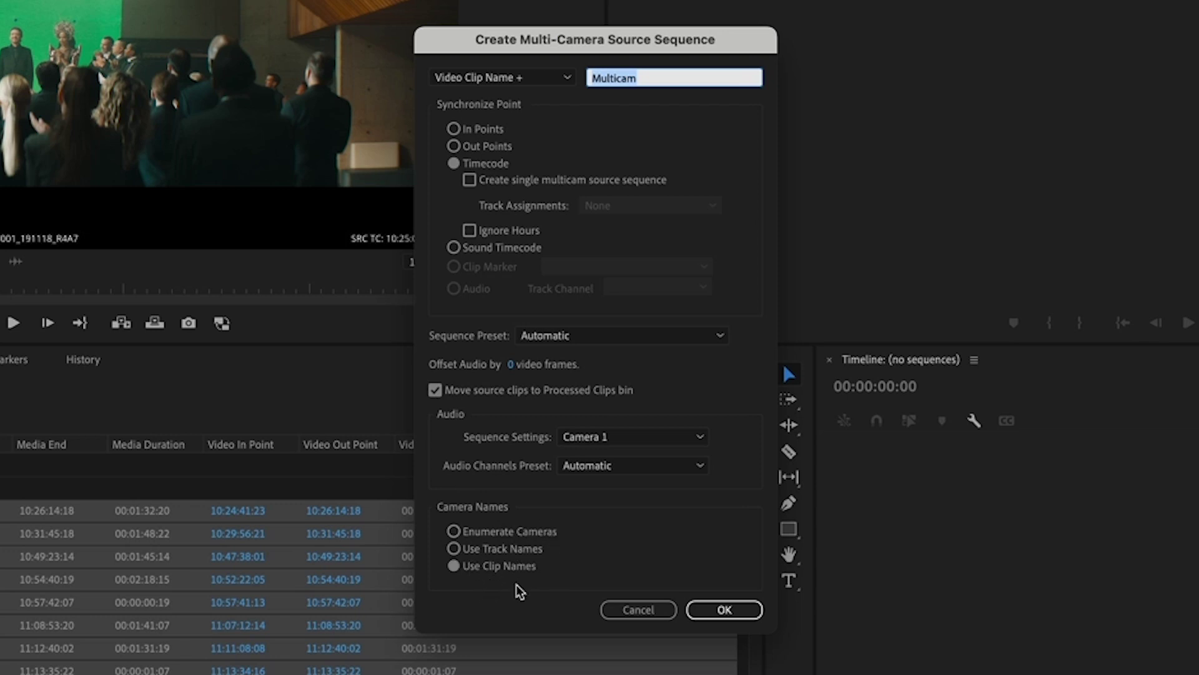
pyautogui.click(732, 615)
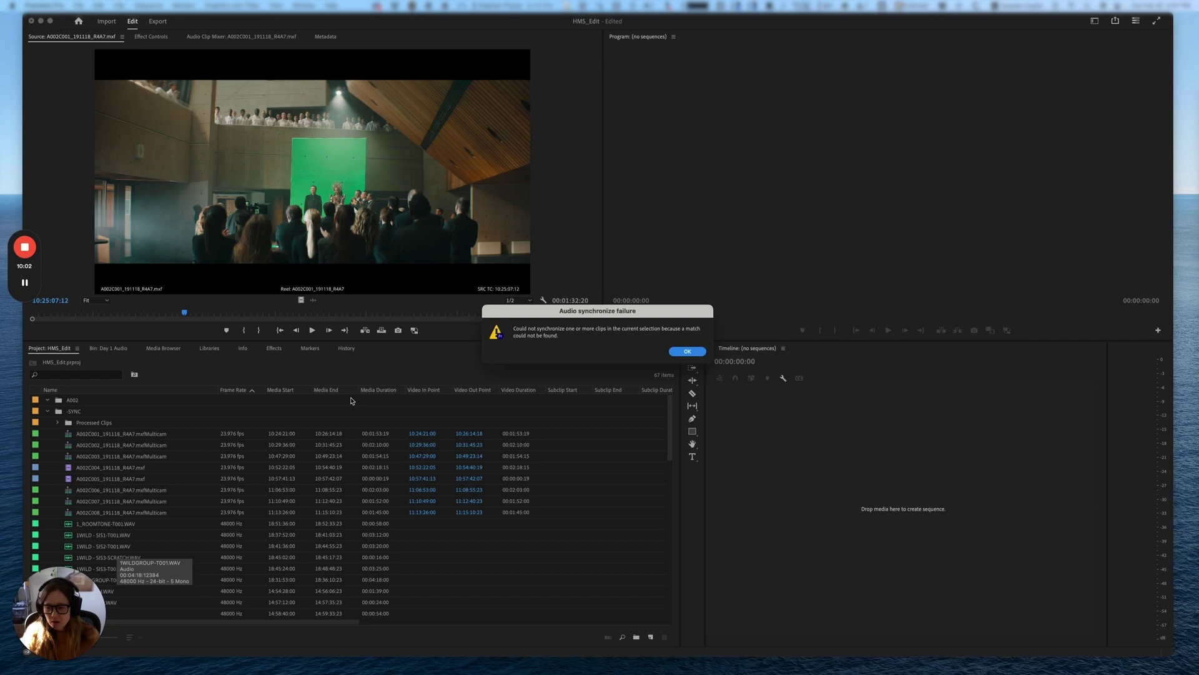
# Dismiss the audio synchronization warning and review the multicam sequences and leftover clips in the -SYNC bin
pyautogui.click(683, 354)
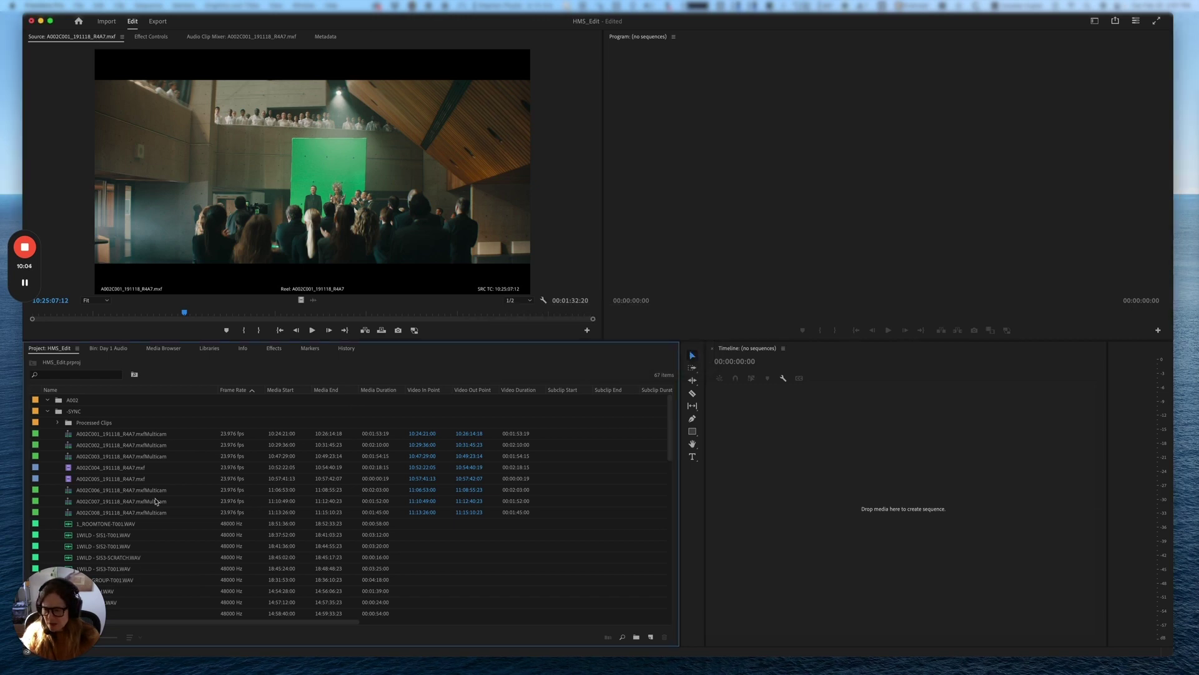
pyautogui.scroll(-1, 133, 509)
pyautogui.scroll(1, 136, 509)
pyautogui.scroll(-1, 93, 437)
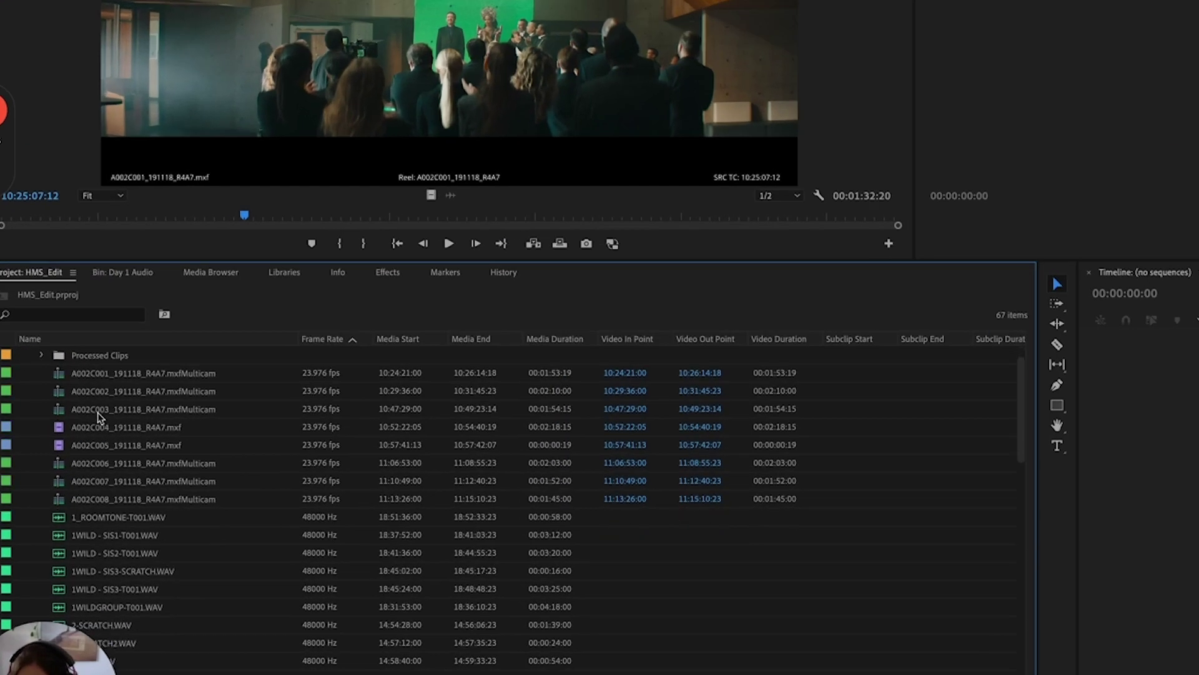
pyautogui.scroll(1, 94, 438)
pyautogui.click(383, 273)
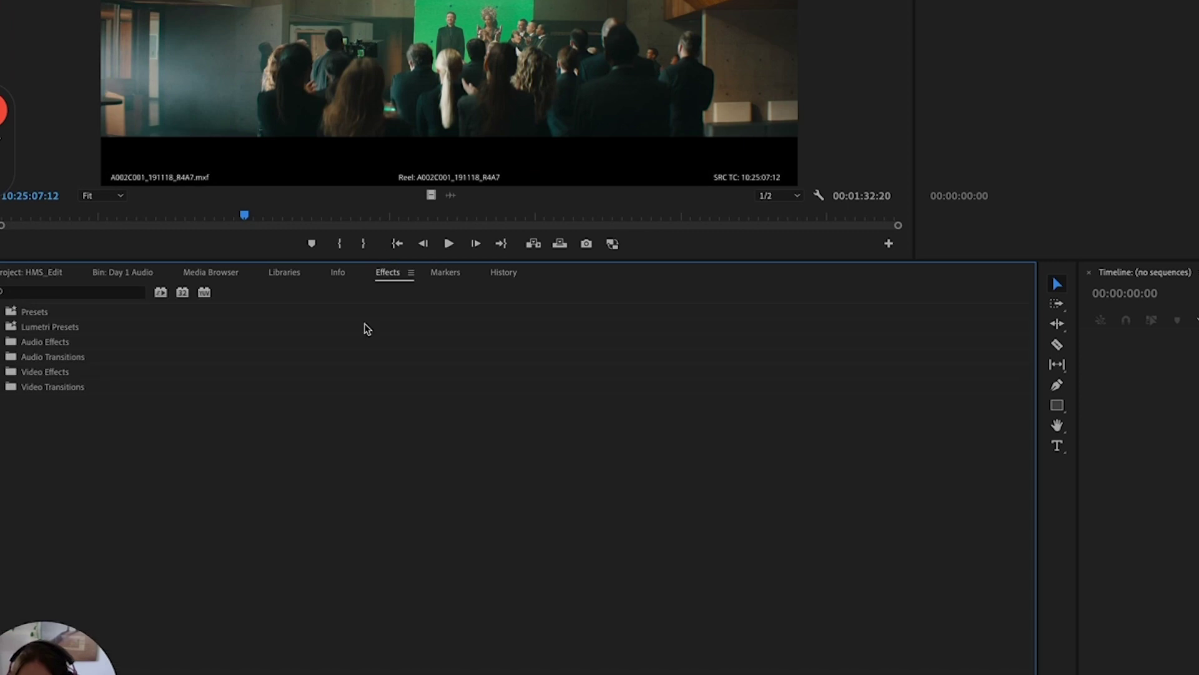
pyautogui.click(40, 273)
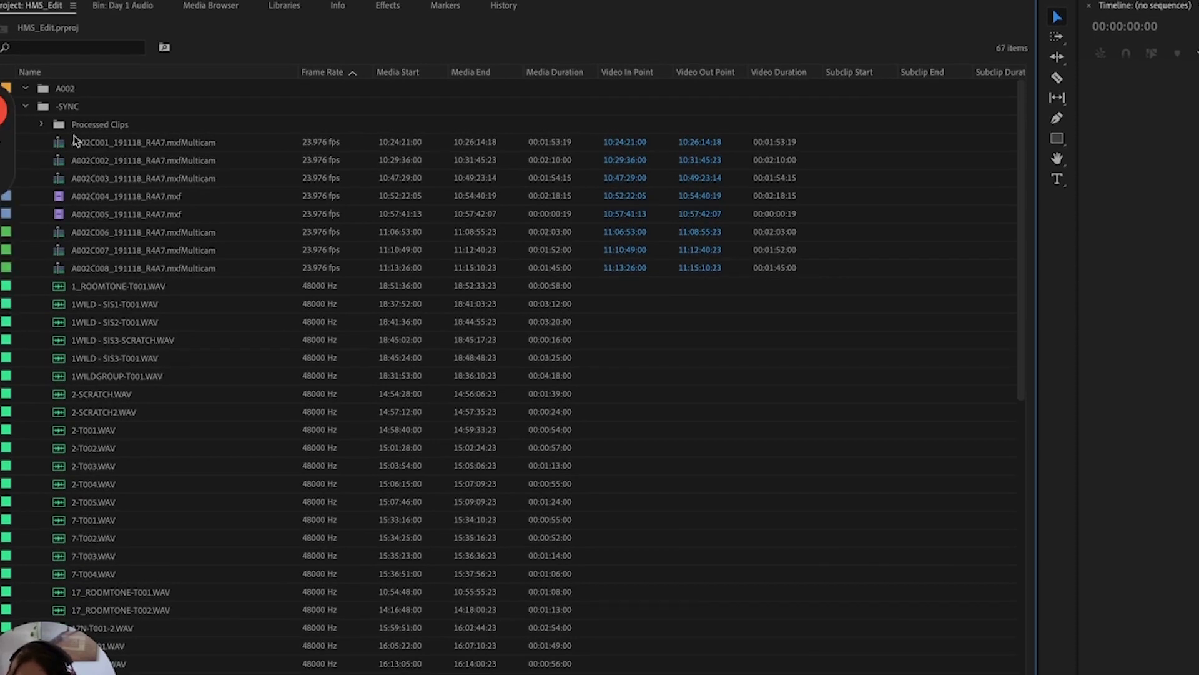
pyautogui.click(73, 142)
pyautogui.click(66, 178)
pyautogui.click(60, 232)
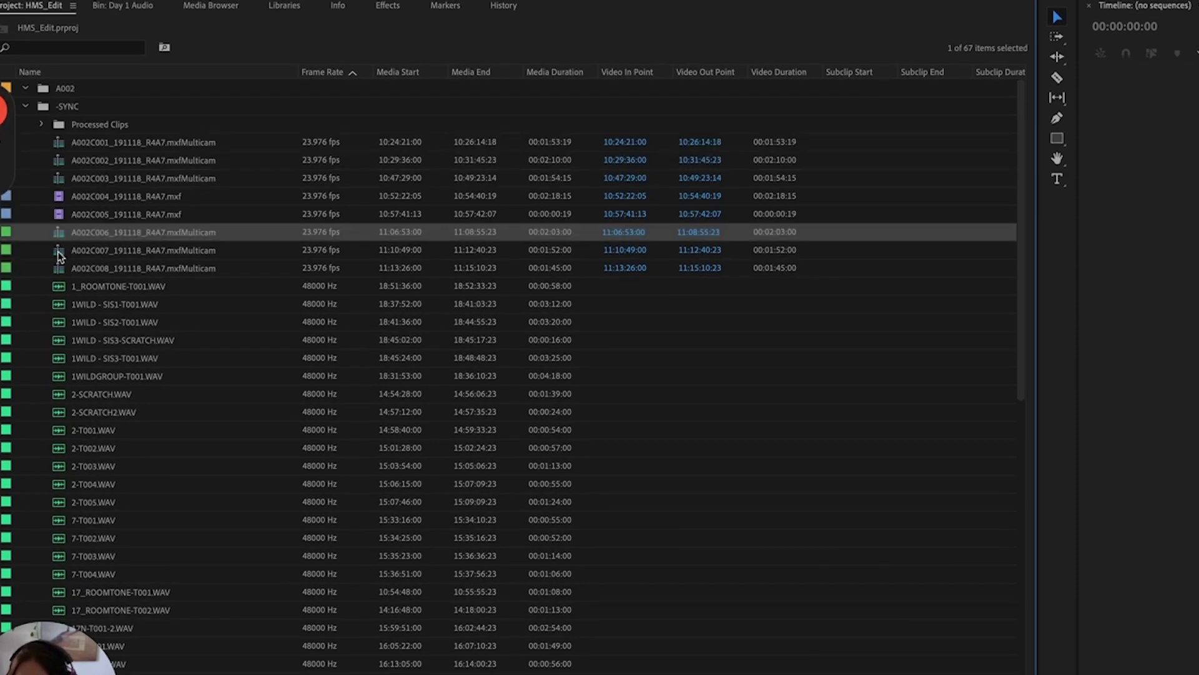
pyautogui.click(58, 251)
pyautogui.click(66, 269)
pyautogui.scroll(-5, 107, 396)
pyautogui.scroll(5, 112, 387)
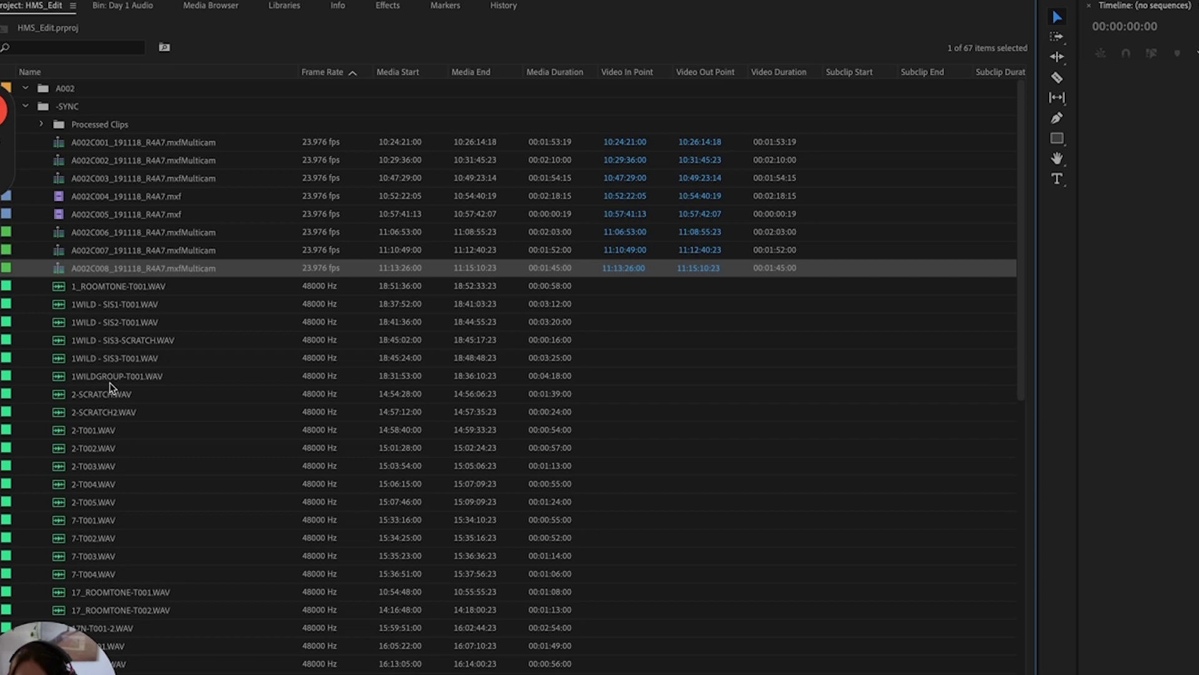
pyautogui.click(63, 290)
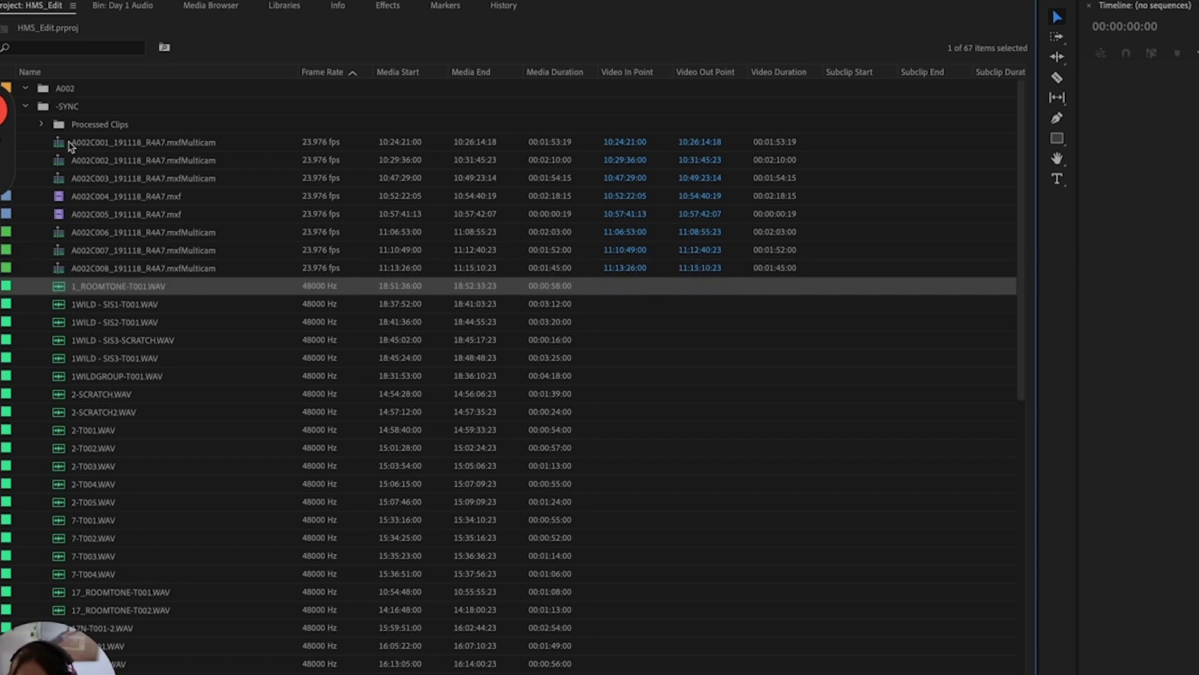
# Inspect the source video and audio clips inside the Processed Clips bin and collapse it again
pyautogui.click(41, 125)
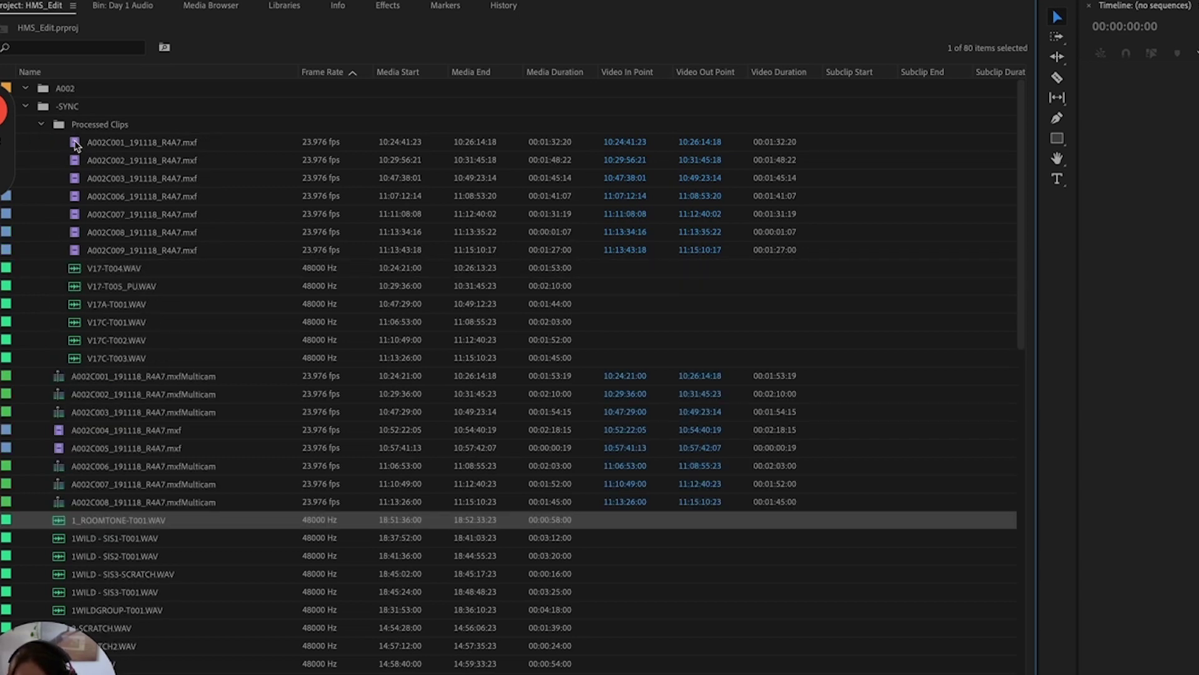
pyautogui.click(103, 157)
pyautogui.click(109, 178)
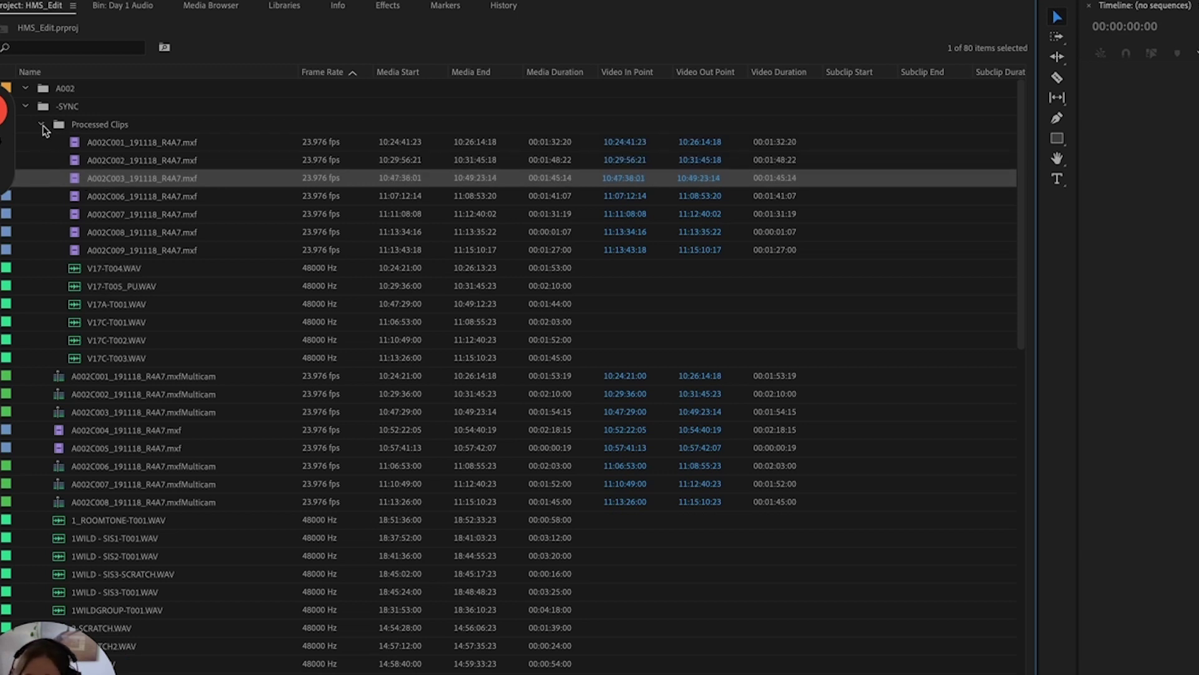
pyautogui.click(41, 126)
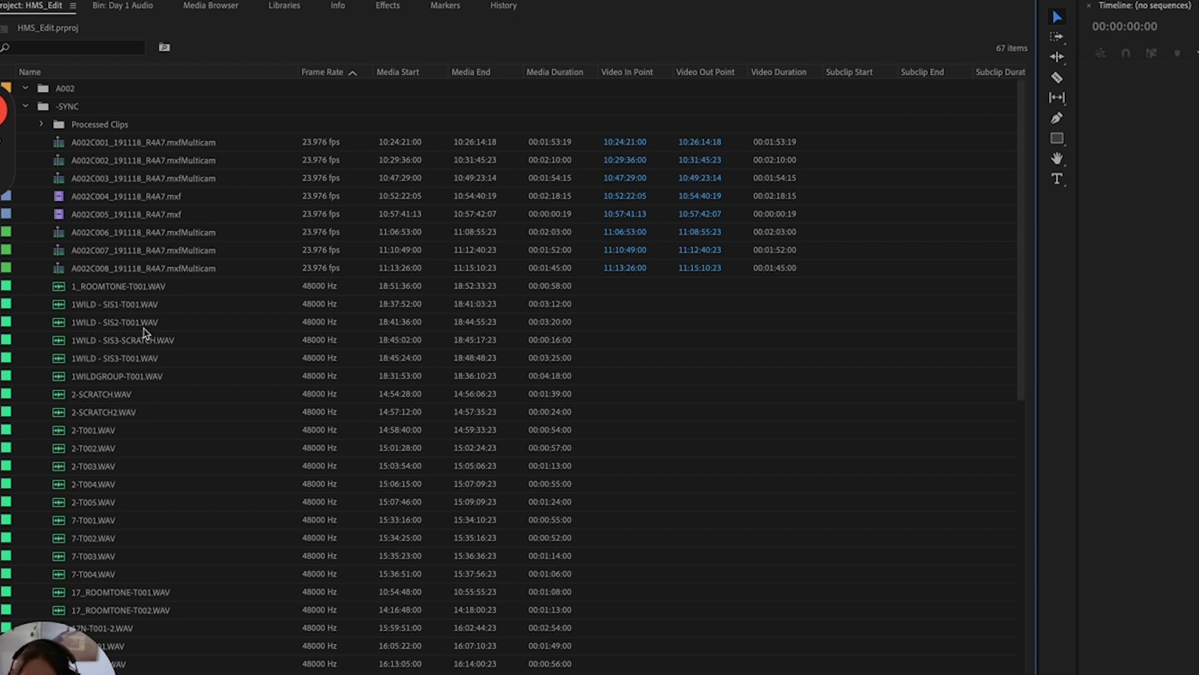
# Move all remaining WAV files from the -SYNC bin back into the Day 1 Audio bin and collapse that bin
pyautogui.click(123, 287)
pyautogui.scroll(-10, 182, 475)
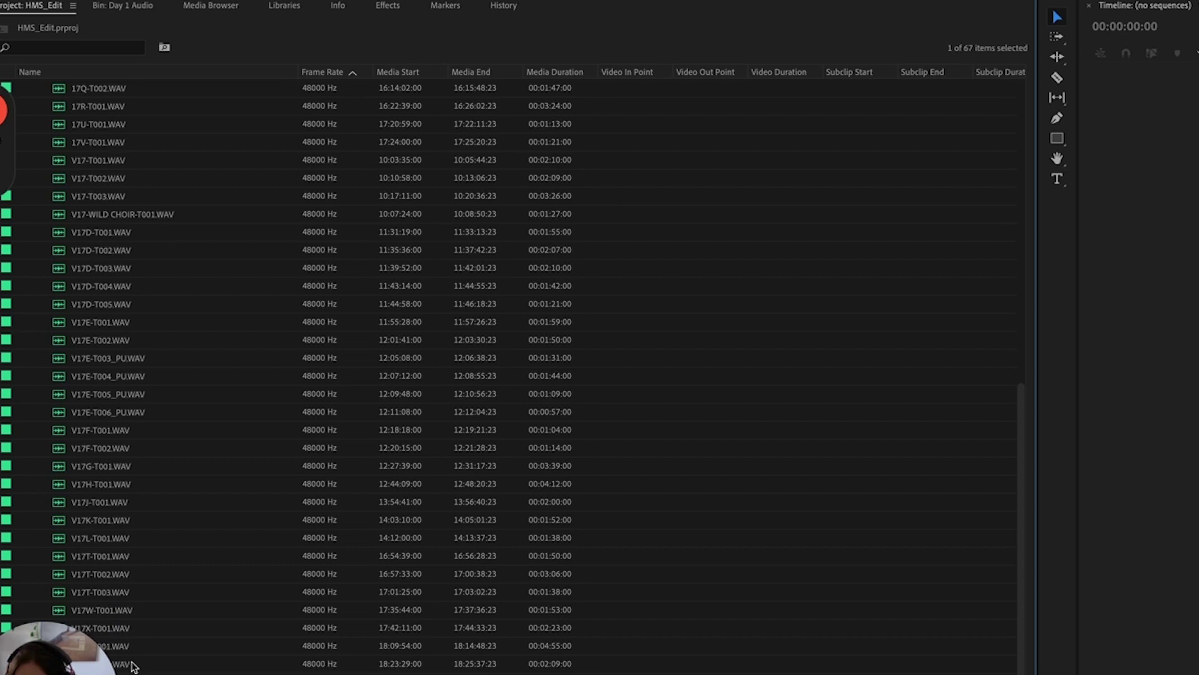
pyautogui.keyDown('shift'); pyautogui.click(150, 665); pyautogui.keyUp('shift')
pyautogui.scroll(10, 175, 569)
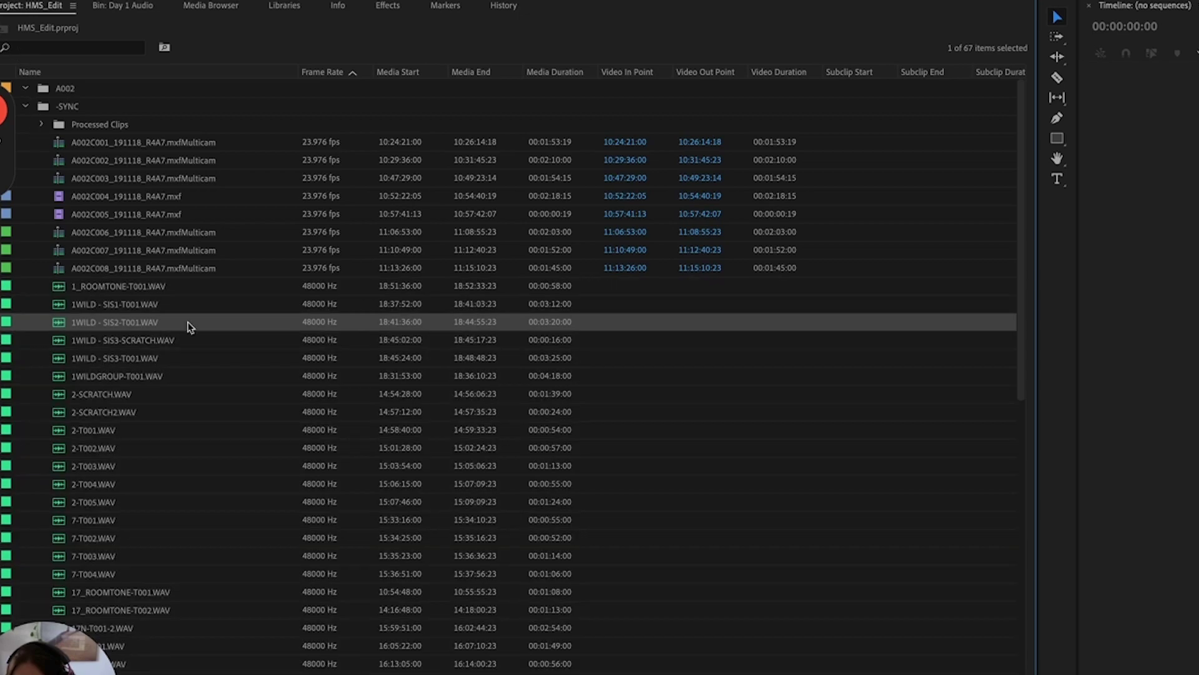
pyautogui.click(191, 322)
pyautogui.scroll(-5, 174, 573)
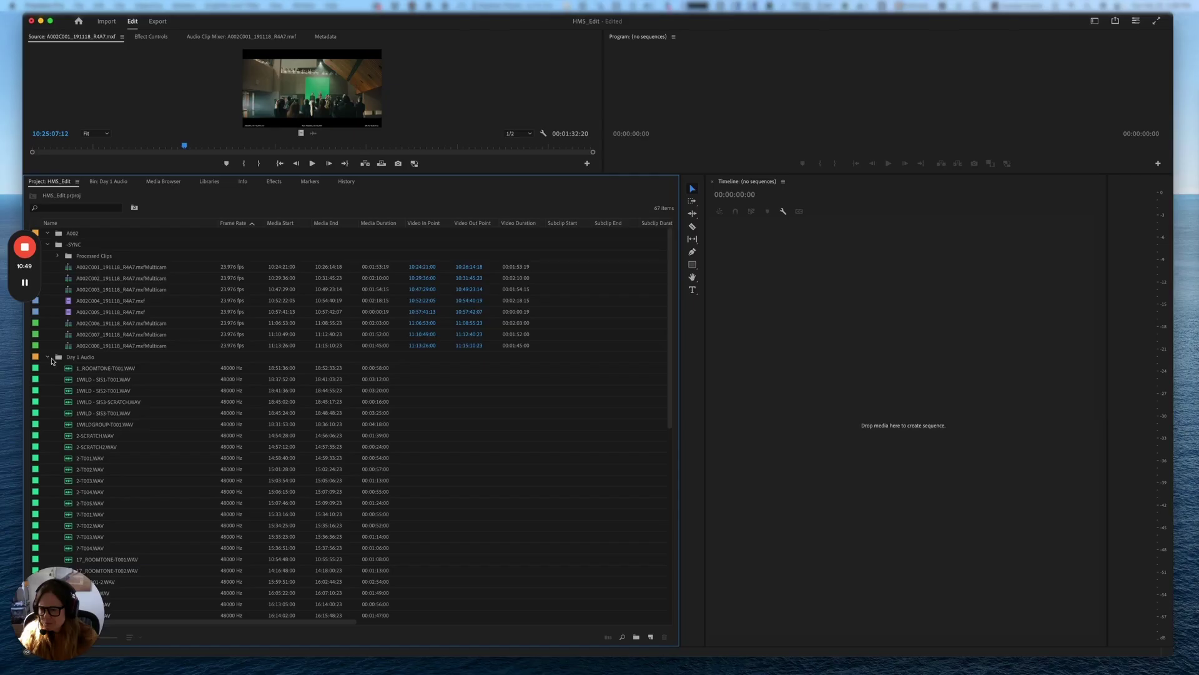
pyautogui.click(47, 358)
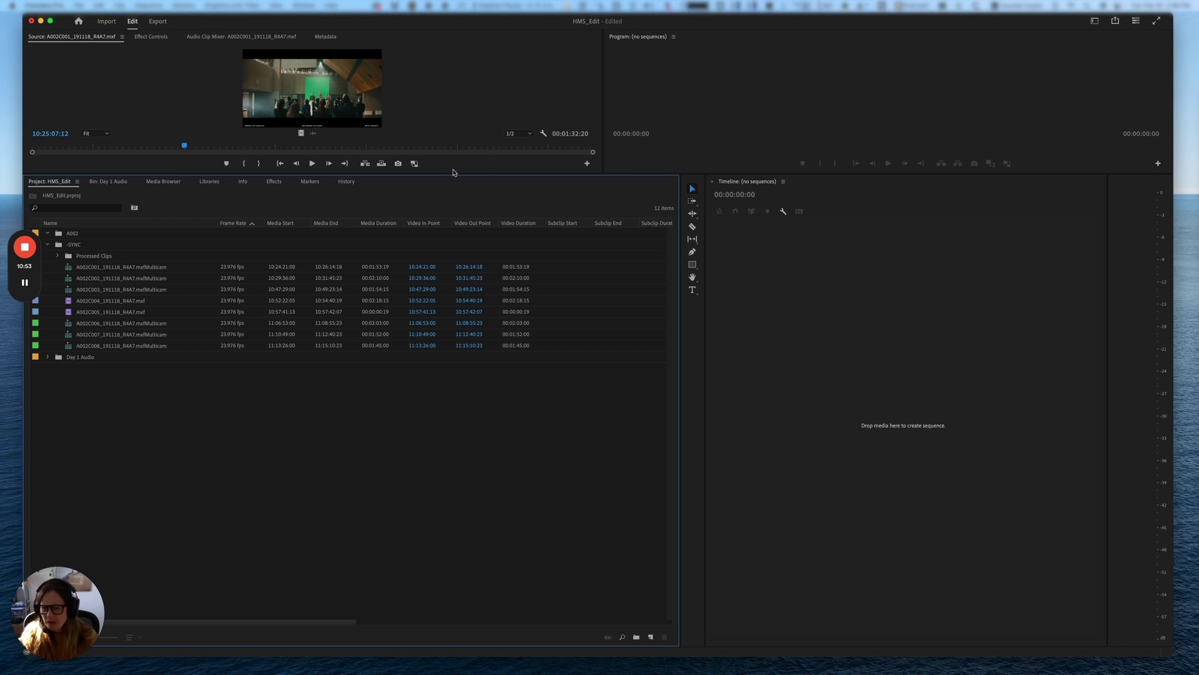
# Enlarge the Source Monitor and play the A002C001 multicam at its slate to check audio sync
pyautogui.moveTo(529, 173); pyautogui.dragTo(529, 322)
pyautogui.doubleClick(69, 415)
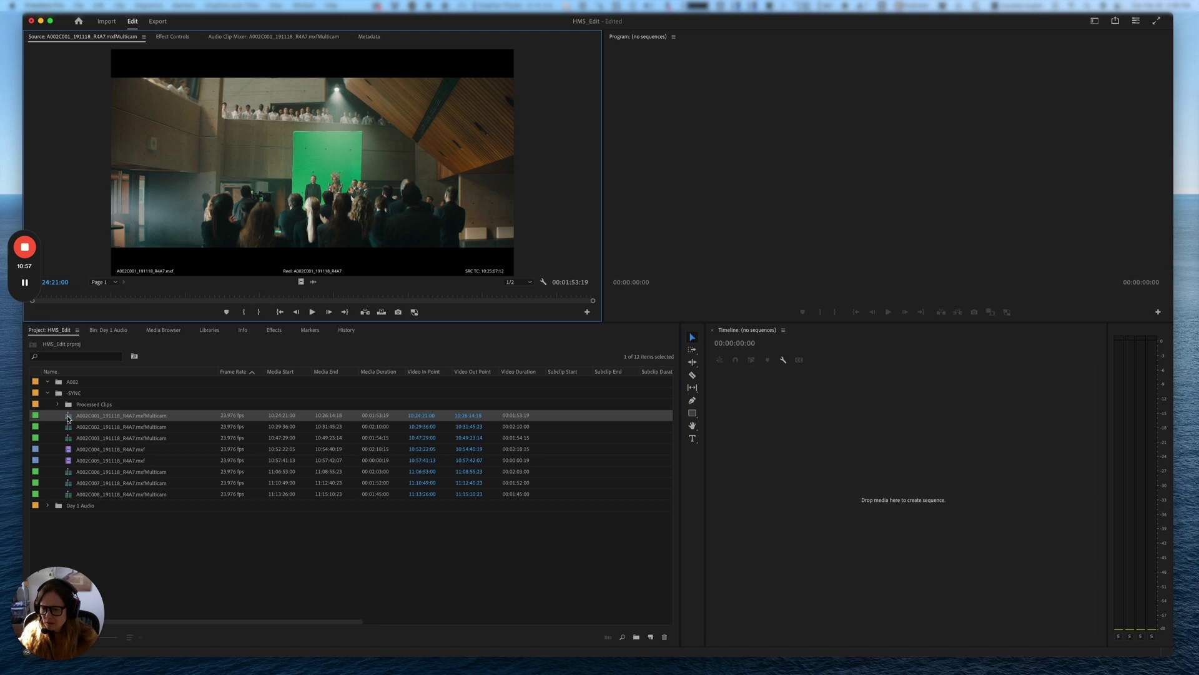
pyautogui.moveTo(110, 299); pyautogui.dragTo(138, 300)
pyautogui.press('space')
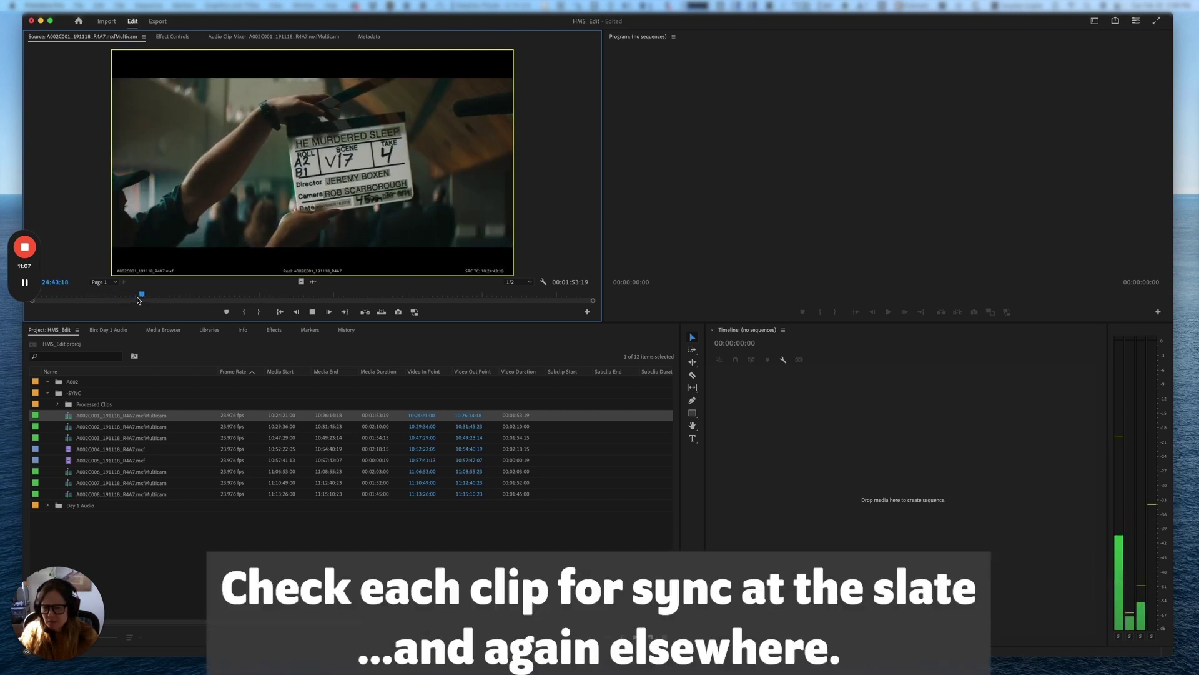
pyautogui.press('space')
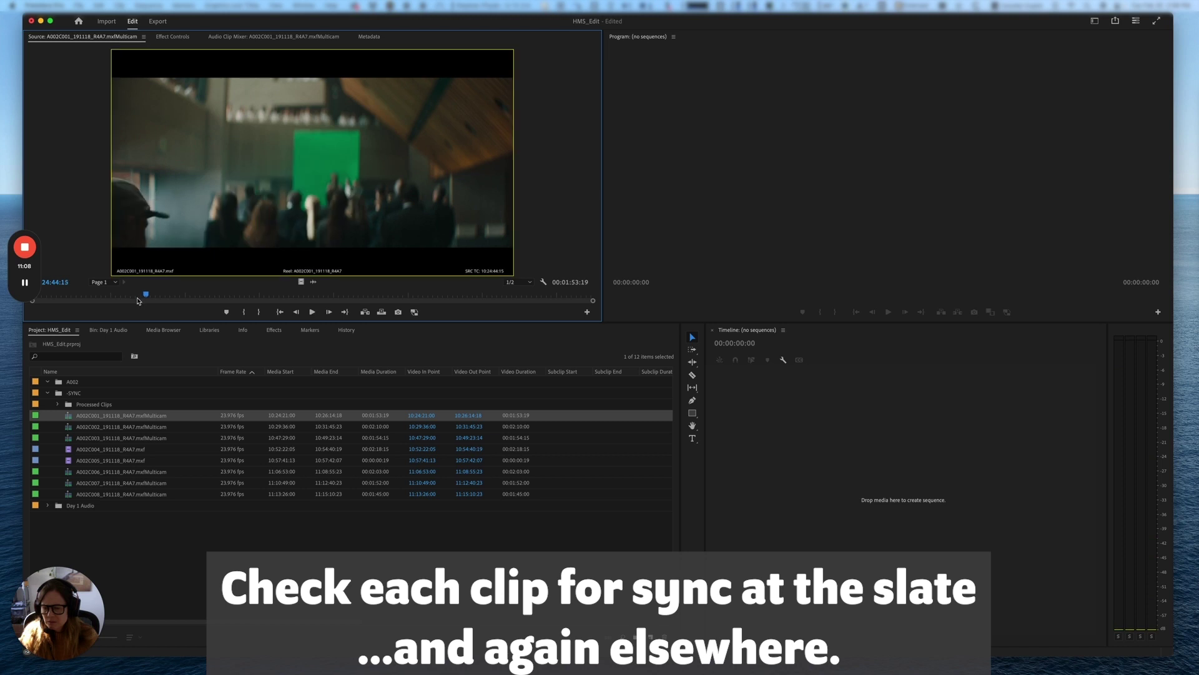
# Load the A002C002 multicam in the Source Monitor and play its slate to check audio sync
pyautogui.doubleClick(69, 431)
pyautogui.moveTo(81, 296); pyautogui.dragTo(121, 305)
pyautogui.press('space')
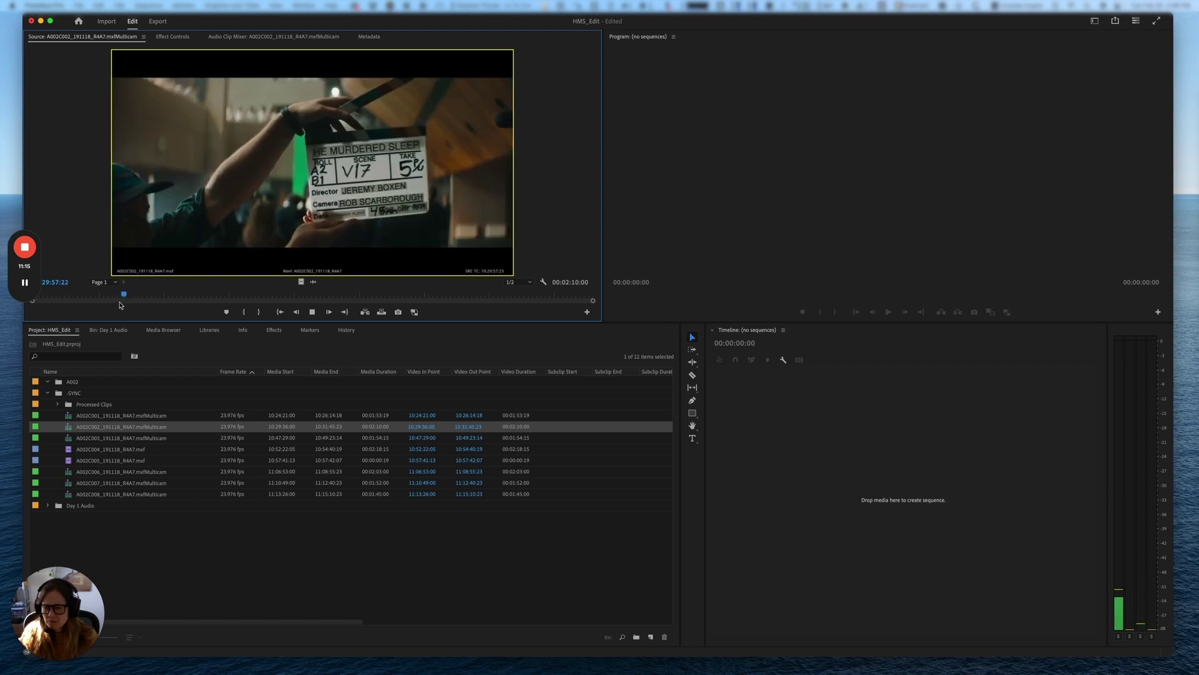
pyautogui.press('space')
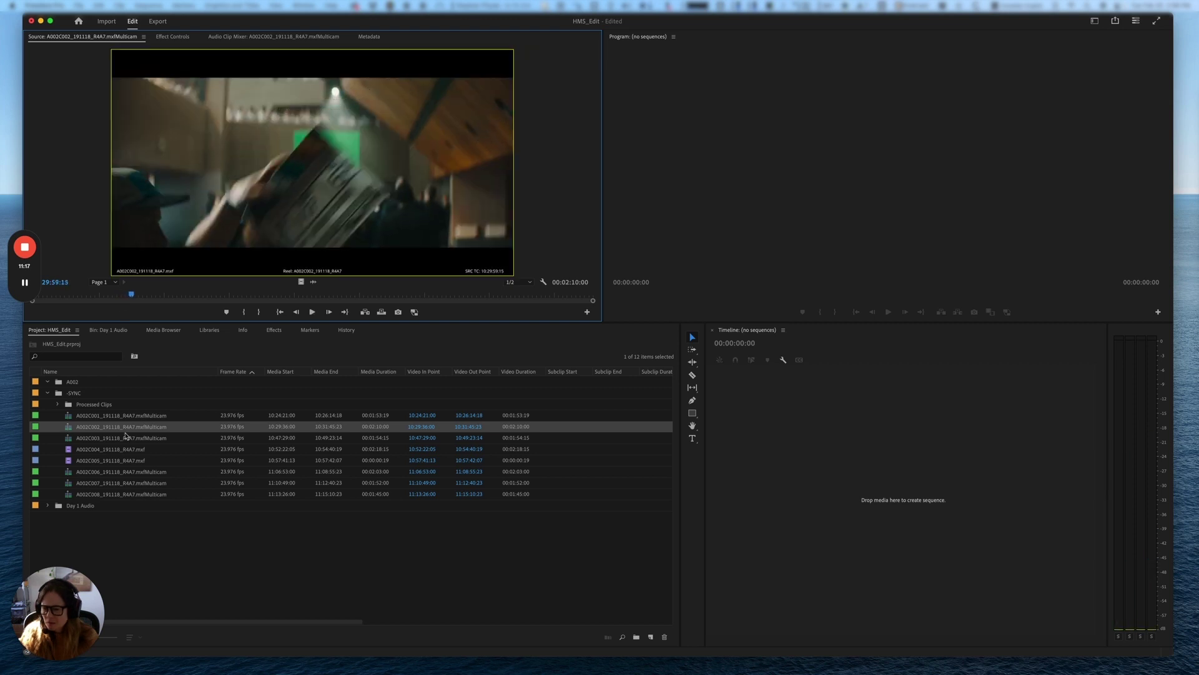
# Scrub through the unsynced clips A002C004 and A002C005 in the Source Monitor to see what they contain
pyautogui.doubleClick(73, 439)
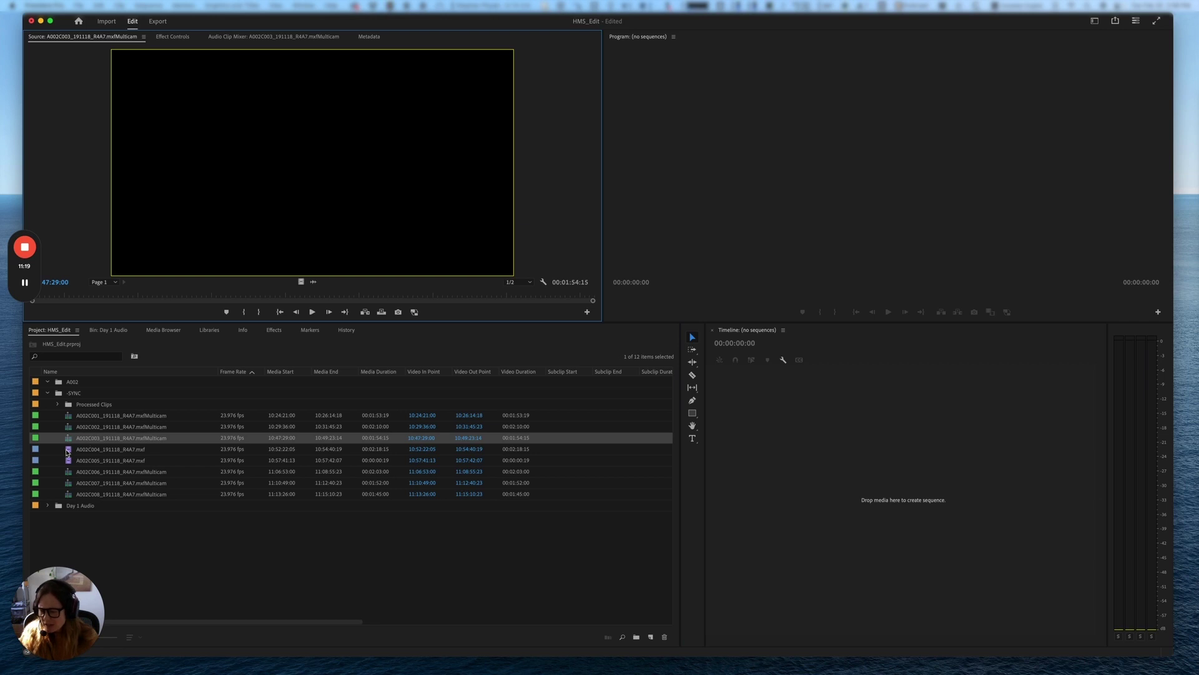
pyautogui.doubleClick(69, 451)
pyautogui.moveTo(176, 303); pyautogui.dragTo(584, 297)
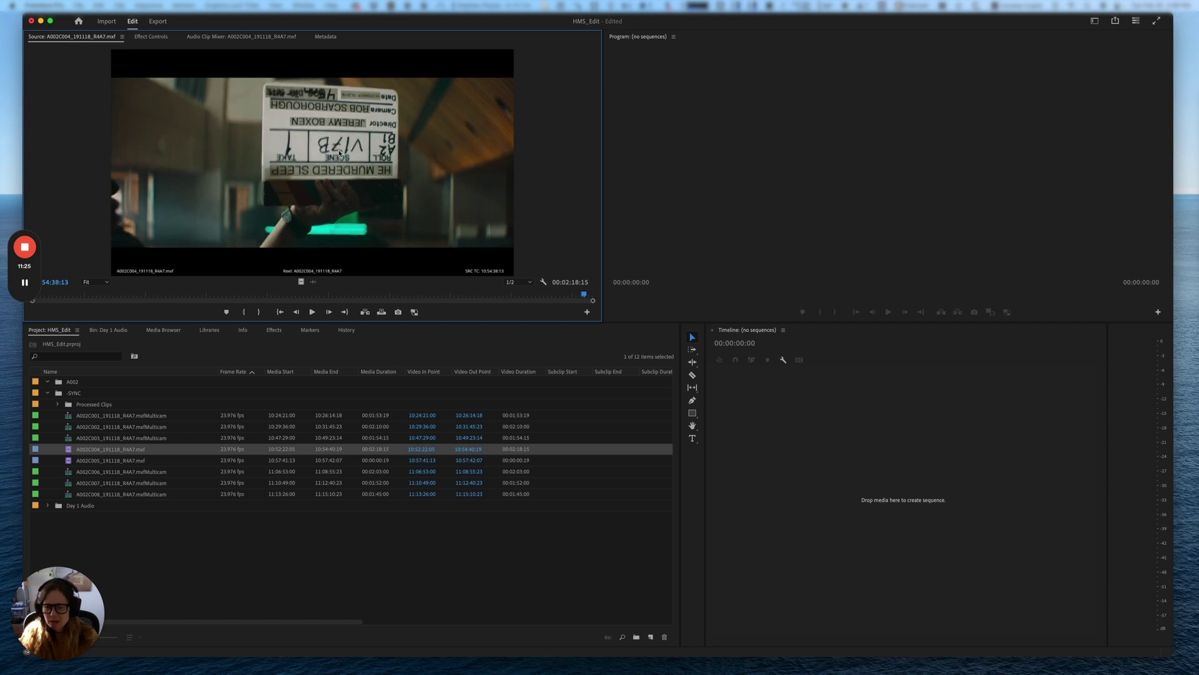
pyautogui.doubleClick(66, 463)
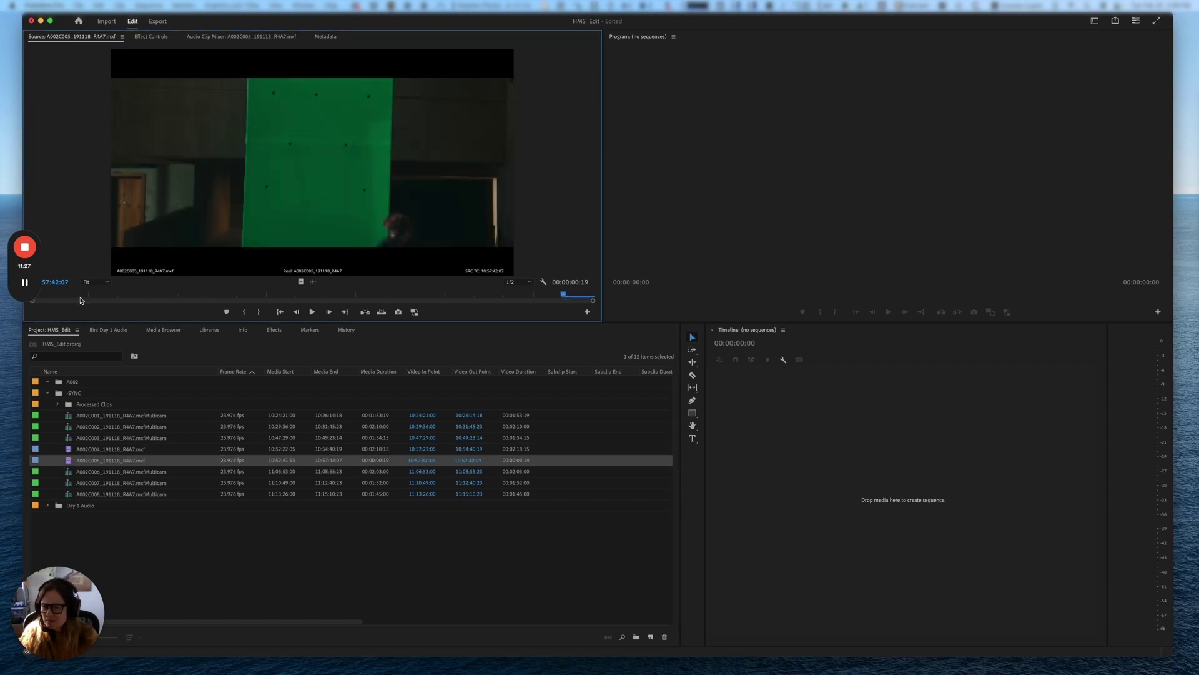
pyautogui.moveTo(228, 296); pyautogui.dragTo(152, 308)
pyautogui.click(218, 569)
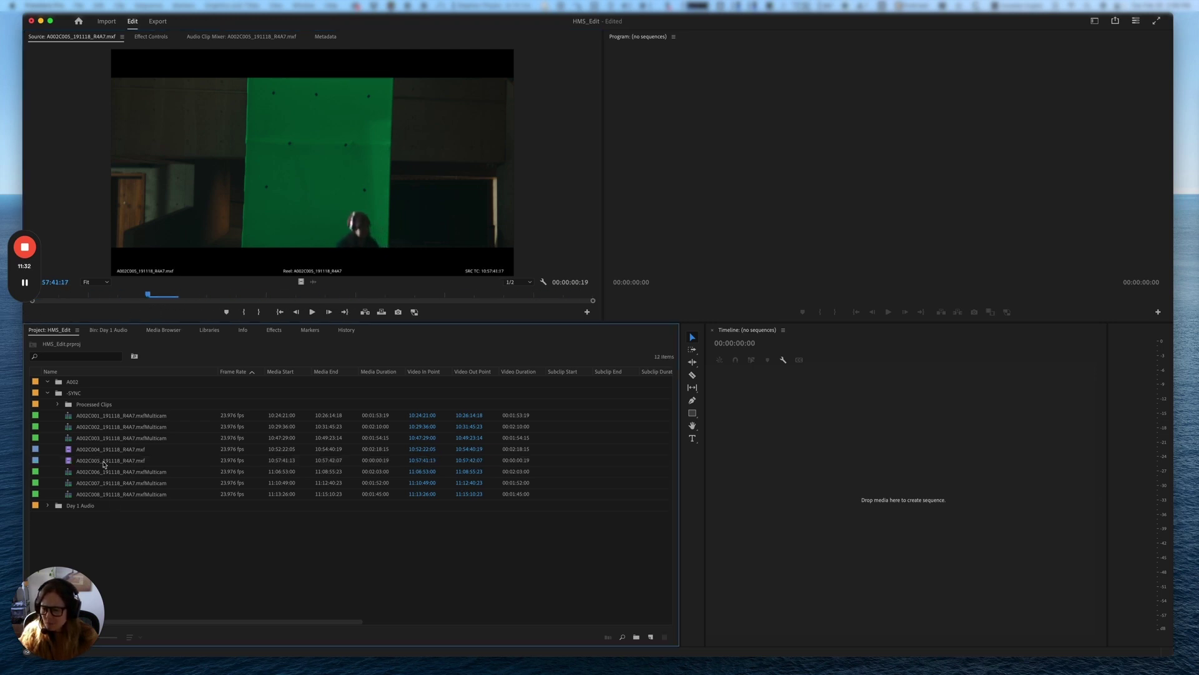
# Cue the A002C001 multicam to its slate in the Source Monitor and open the sequence in the timeline
pyautogui.click(68, 417)
pyautogui.doubleClick(67, 417)
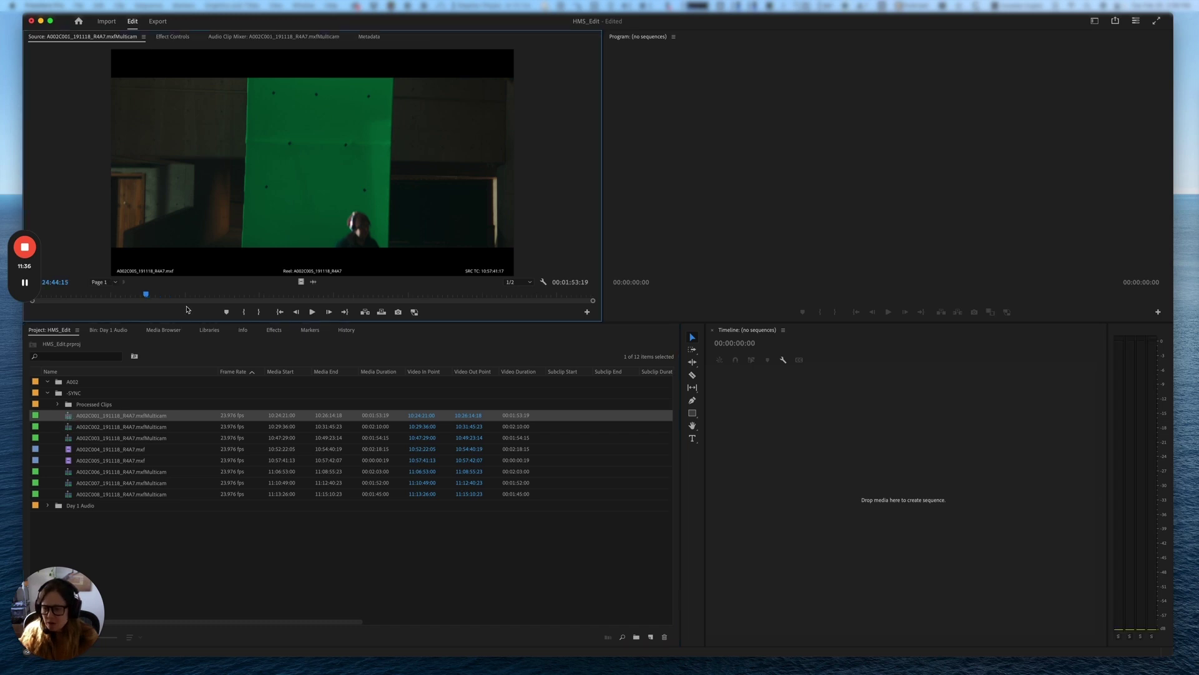
pyautogui.moveTo(163, 299); pyautogui.dragTo(137, 299)
pyautogui.rightClick(134, 417)
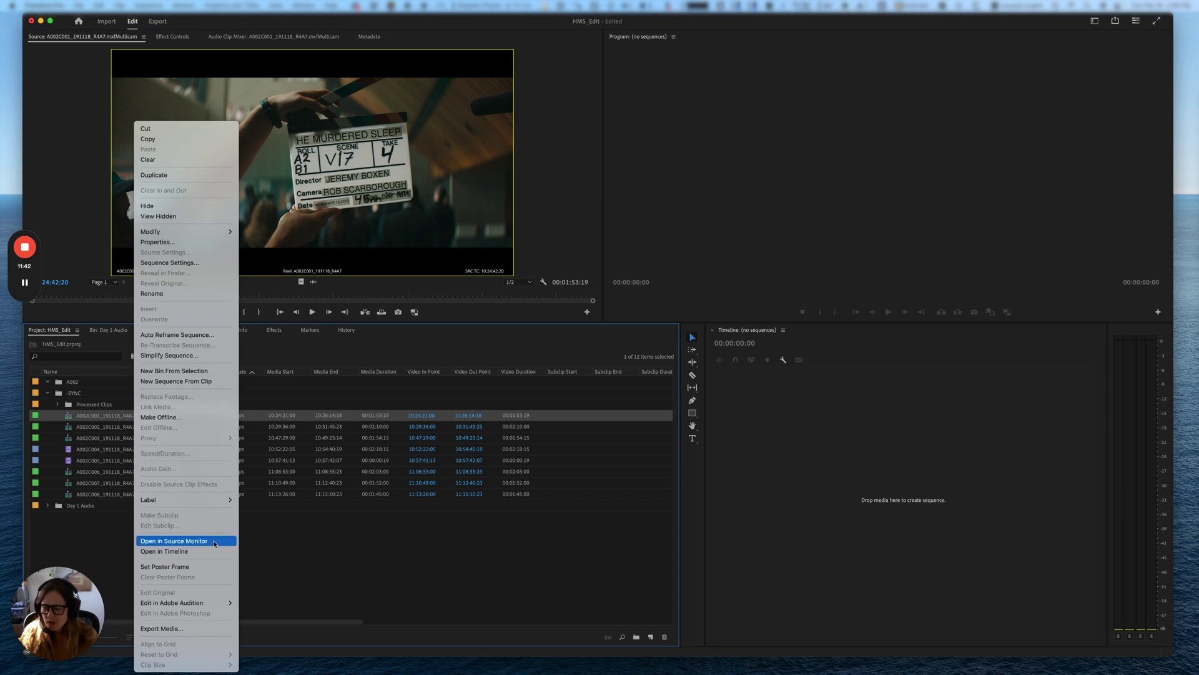
pyautogui.click(206, 551)
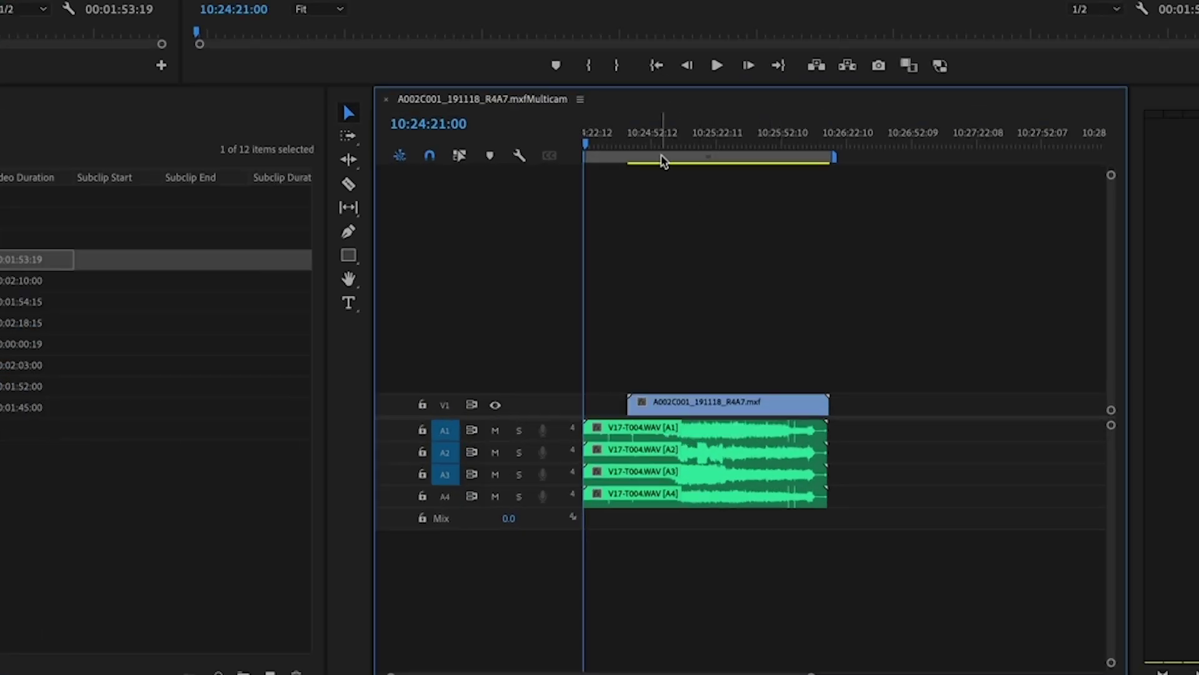
# Play the A002C001 multicam sequence from about 10:24:43:15 to compare the slate clap with the audio waveform
pyautogui.moveTo(664, 161); pyautogui.dragTo(641, 174)
pyautogui.press('=')
pyautogui.press('=')
pyautogui.press('-')
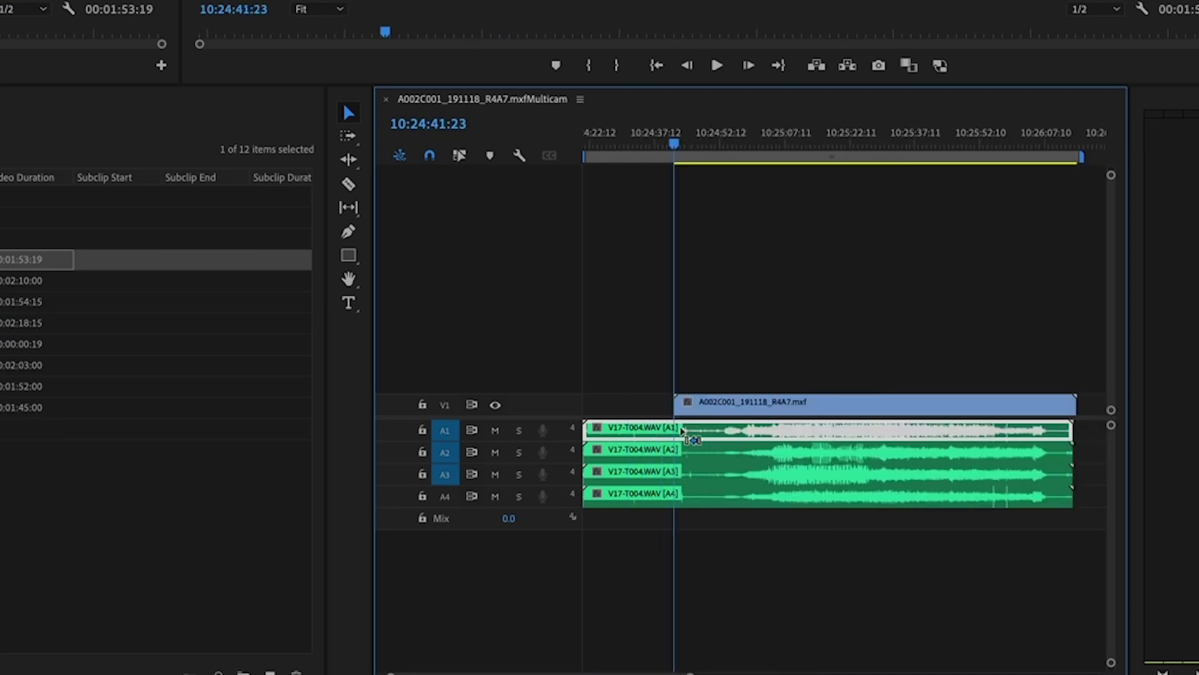
pyautogui.press('=')
pyautogui.moveTo(789, 152); pyautogui.dragTo(793, 151)
pyautogui.press('=')
pyautogui.press('=')
pyautogui.press('=')
pyautogui.click(747, 153)
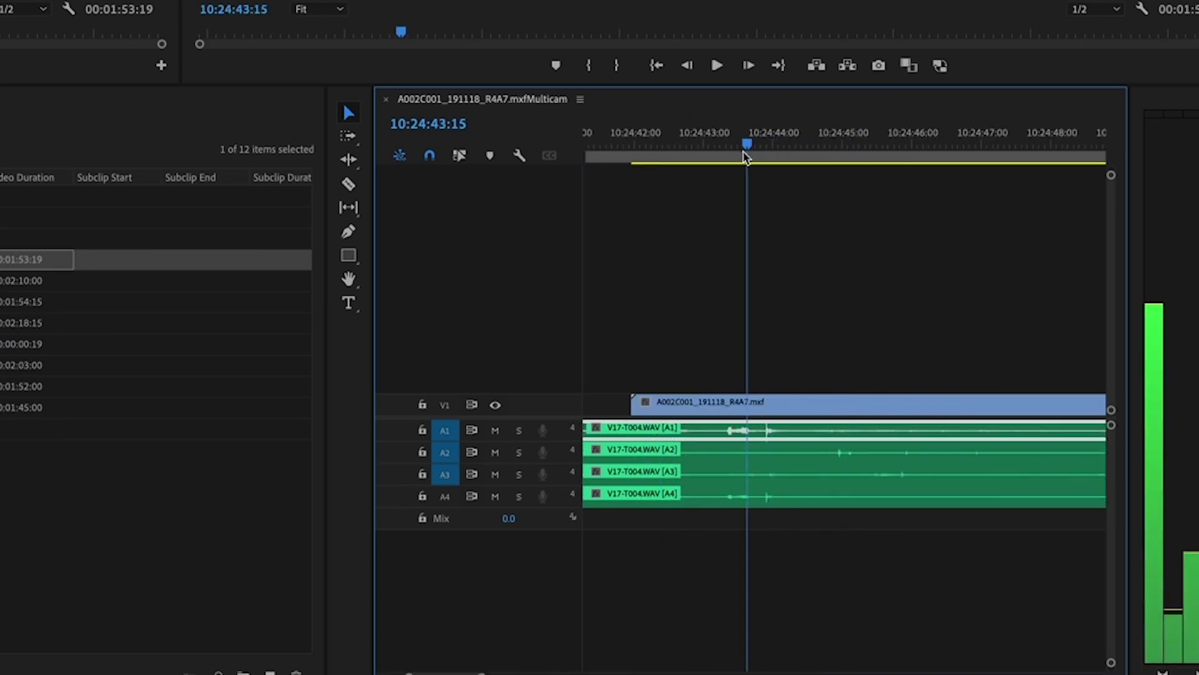
pyautogui.press('space')
pyautogui.press('space')
# Shift all four V17-T004.WAV audio tracks so they start at 10:24:21:05, five frames later against the video
pyautogui.moveTo(868, 583); pyautogui.dragTo(819, 433)
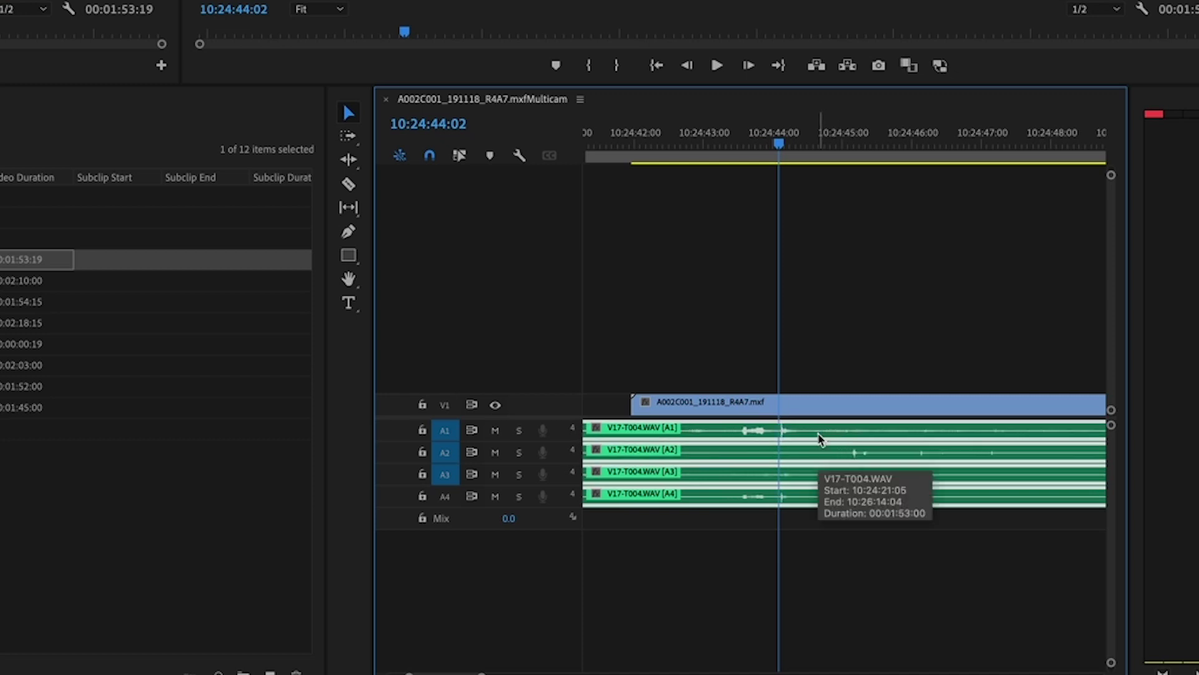
pyautogui.scroll(-5, 809, 440)
pyautogui.click(718, 338)
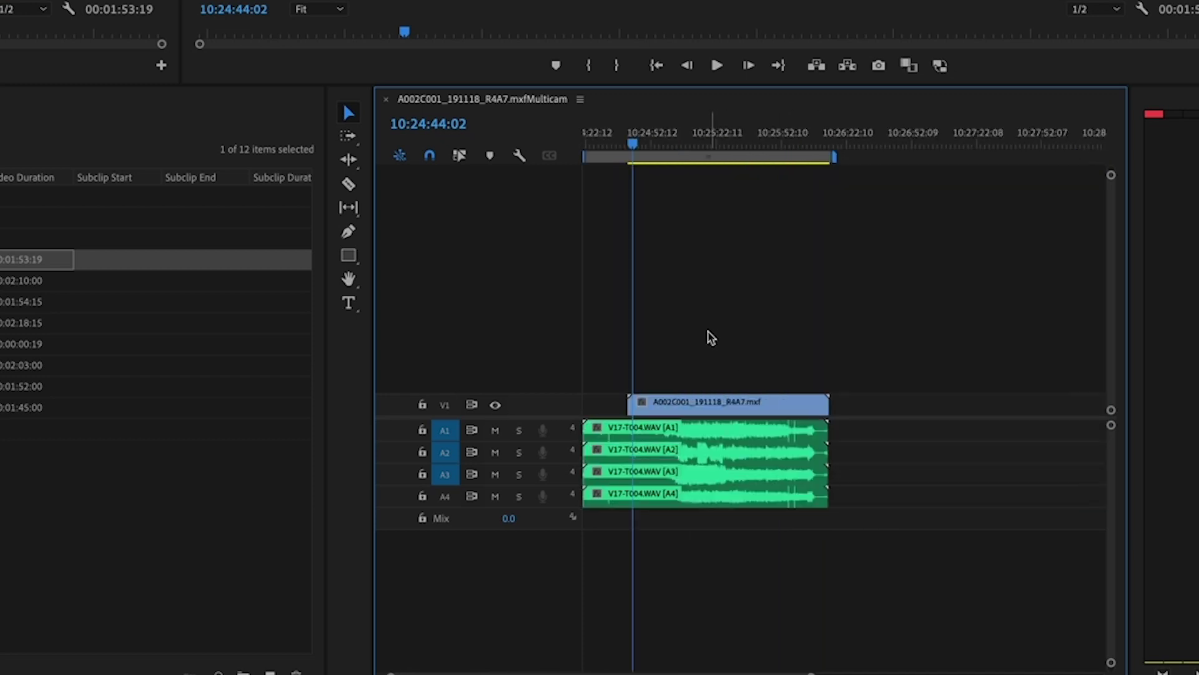
# Replay the slate of the A002C001 multicam in the Source Monitor to check the adjusted sync
pyautogui.click(169, 427)
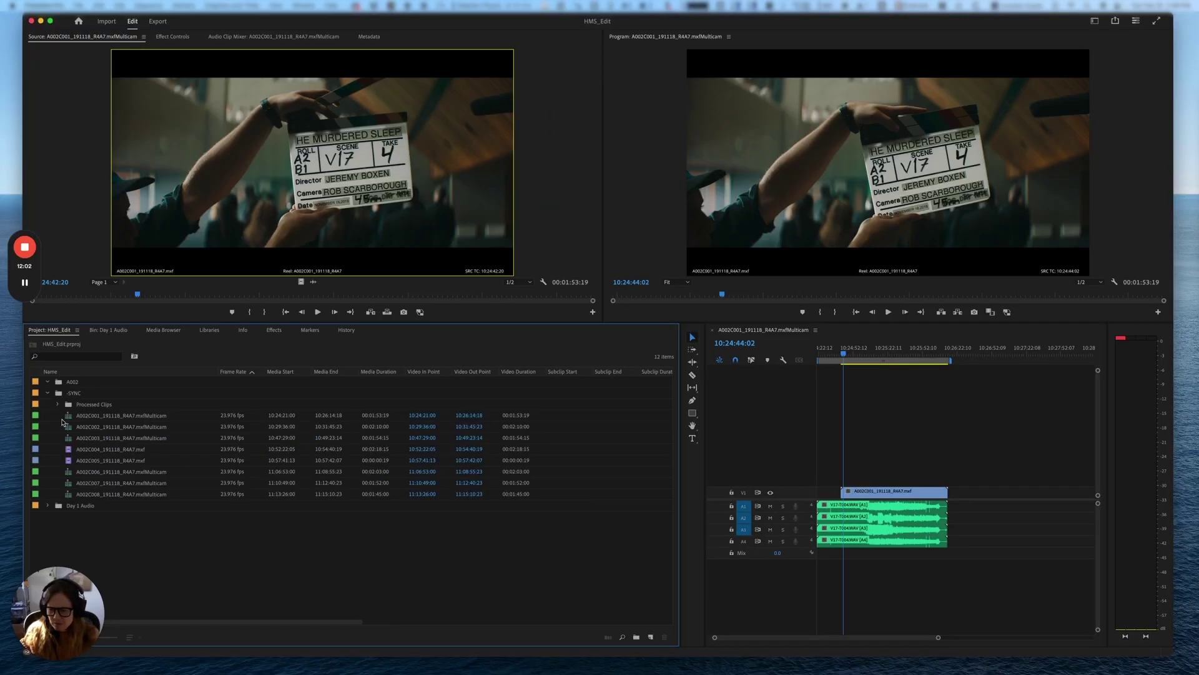
pyautogui.doubleClick(68, 416)
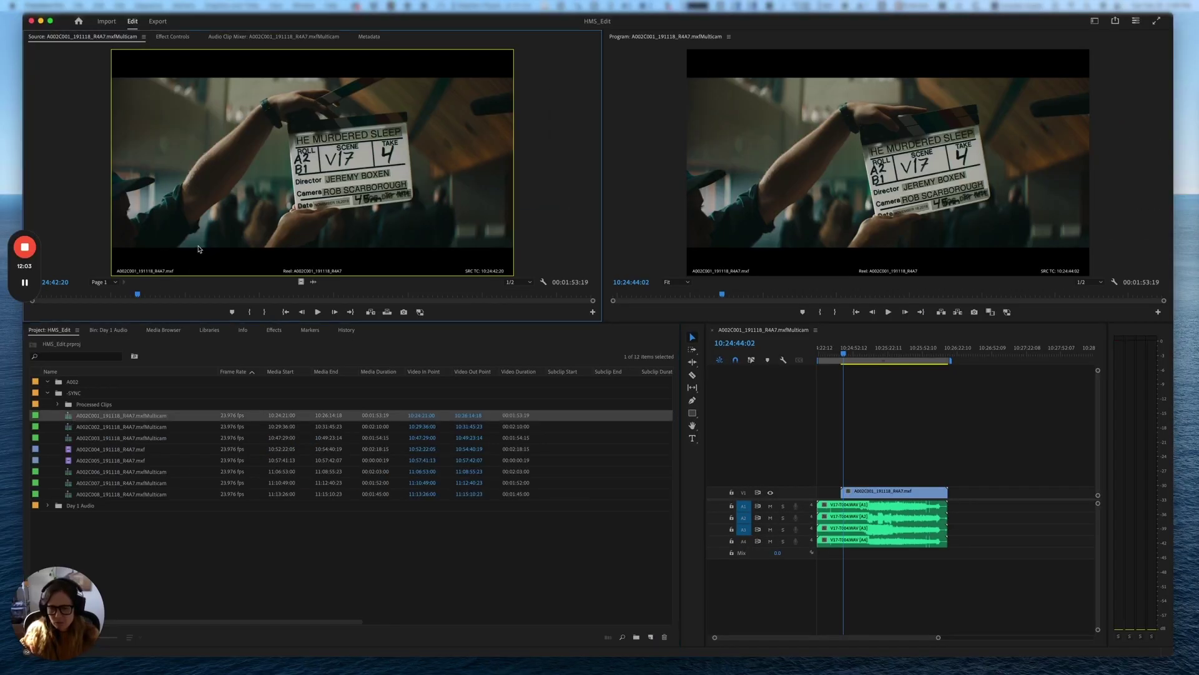
pyautogui.press('space')
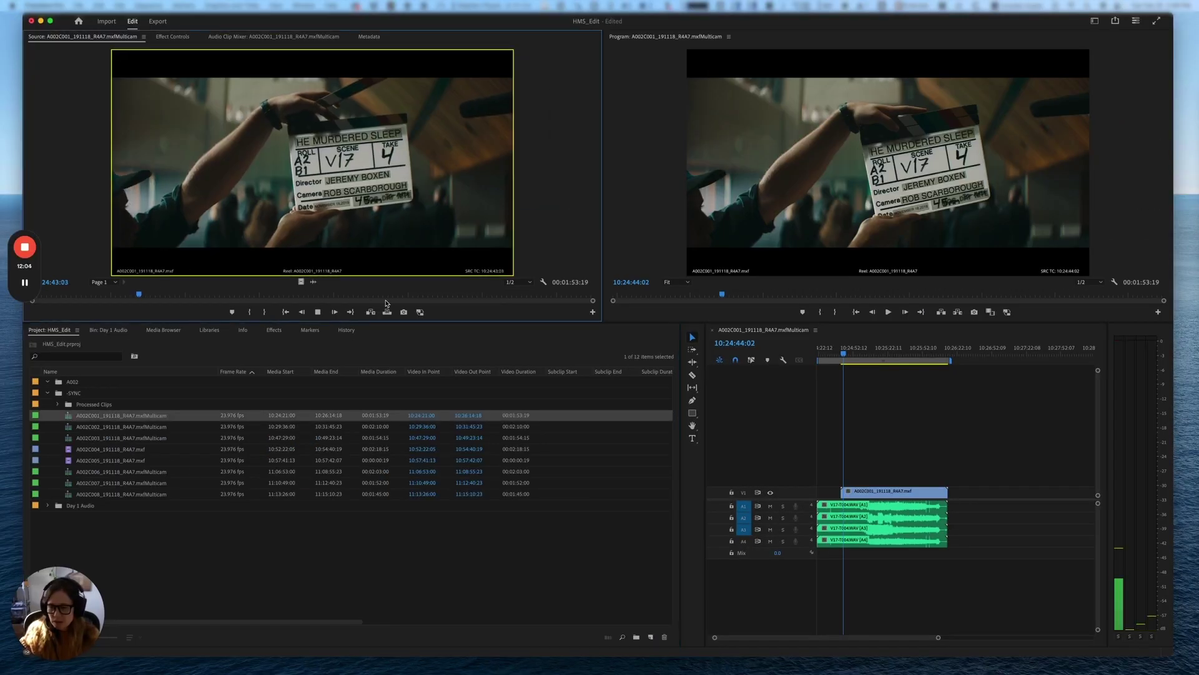
pyautogui.press('space')
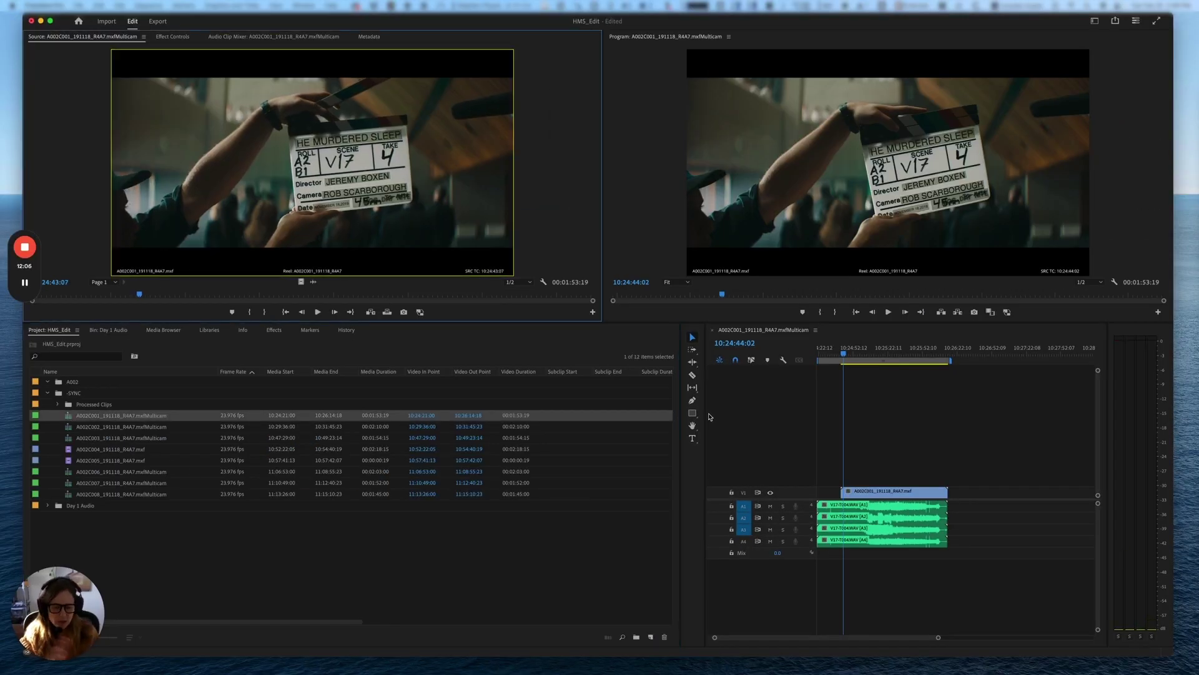
# Place the playhead at 10:24:57:03 in the A002C001 multicam sequence and save the project
pyautogui.click(858, 351)
pyautogui.press('=')
pyautogui.press('=')
pyautogui.press('super+s')
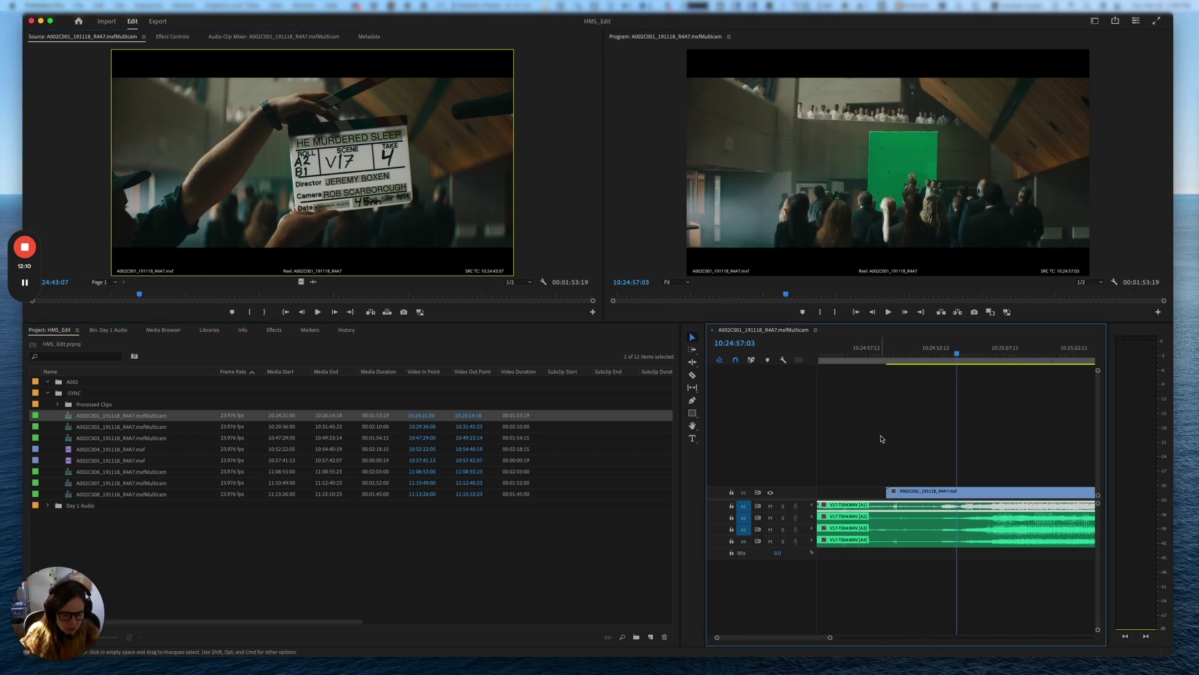
pyautogui.click(882, 439)
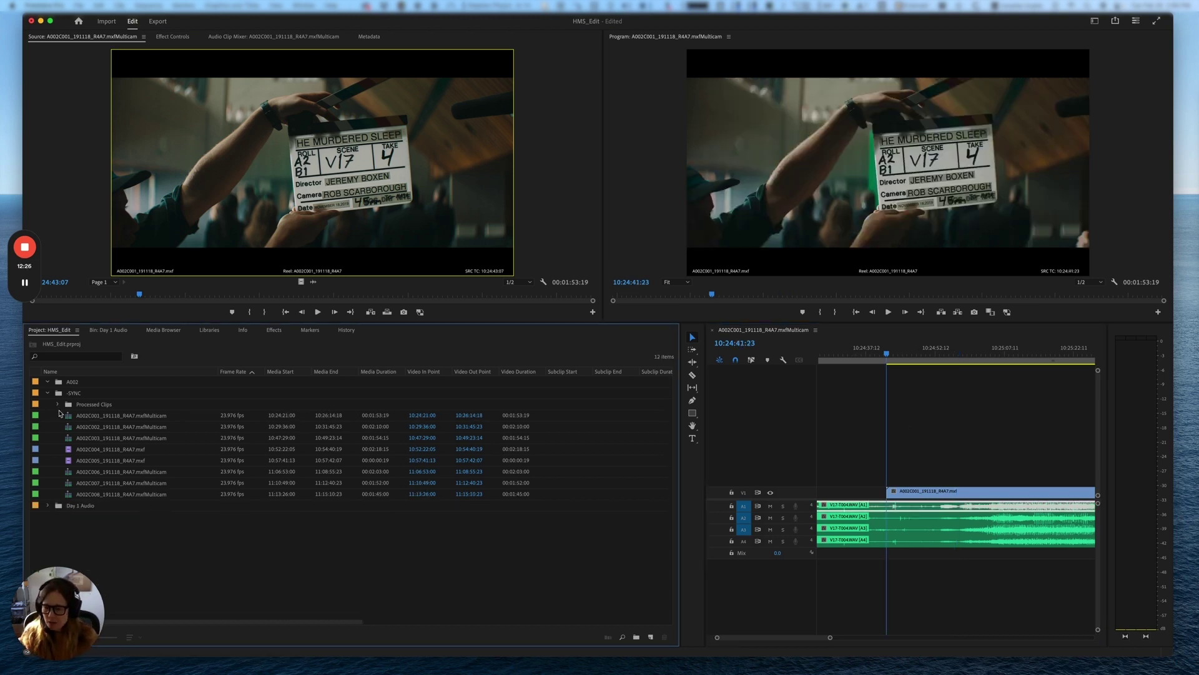
# Examine the original video and WAV clips kept in the Processed Clips bin, alongside the multicam sequences
pyautogui.click(70, 416)
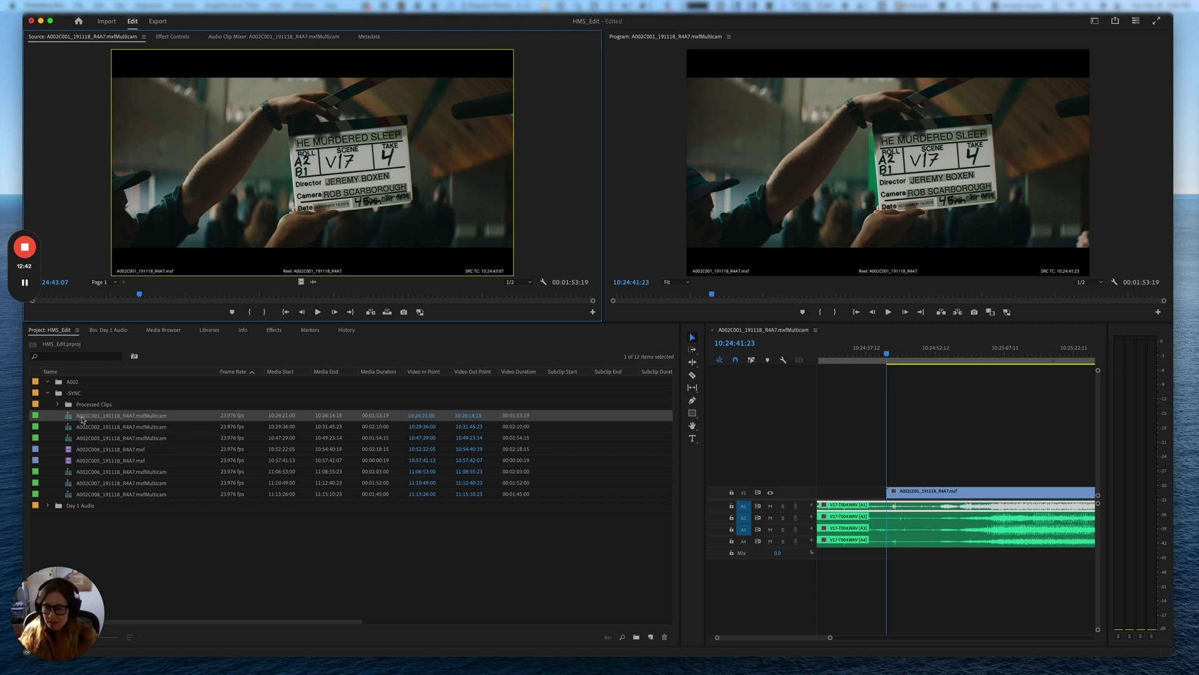
pyautogui.click(57, 405)
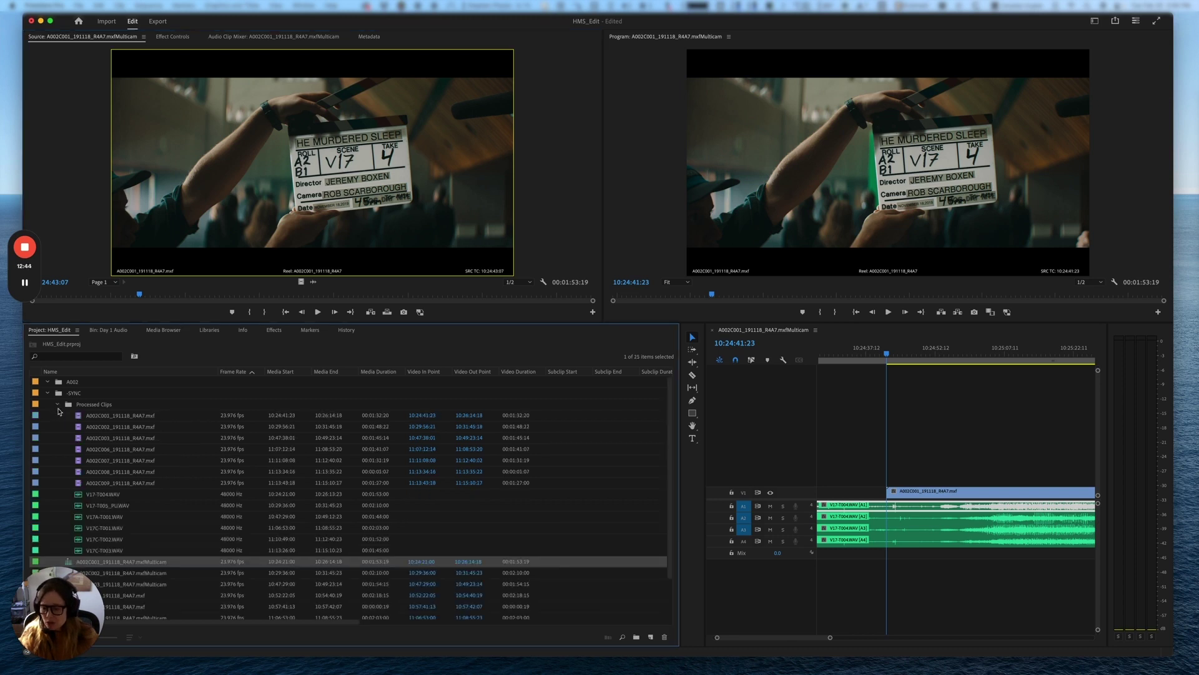
pyautogui.scroll(-1, 83, 429)
pyautogui.scroll(1, 83, 428)
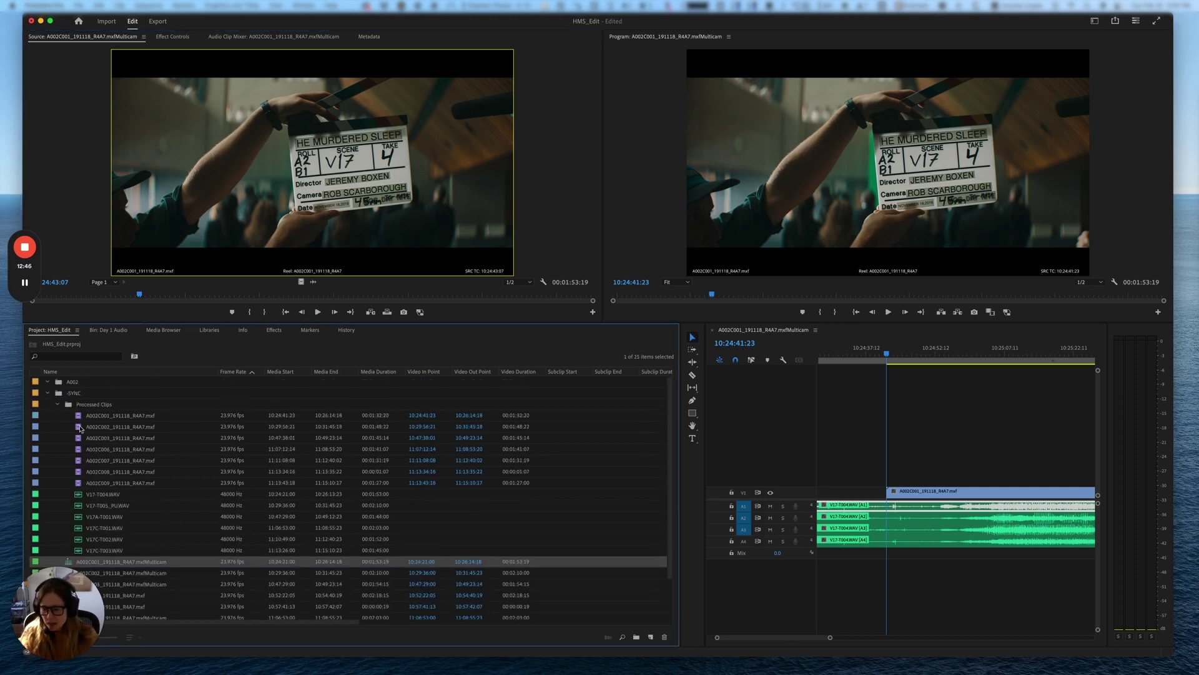
pyautogui.scroll(-2, 115, 533)
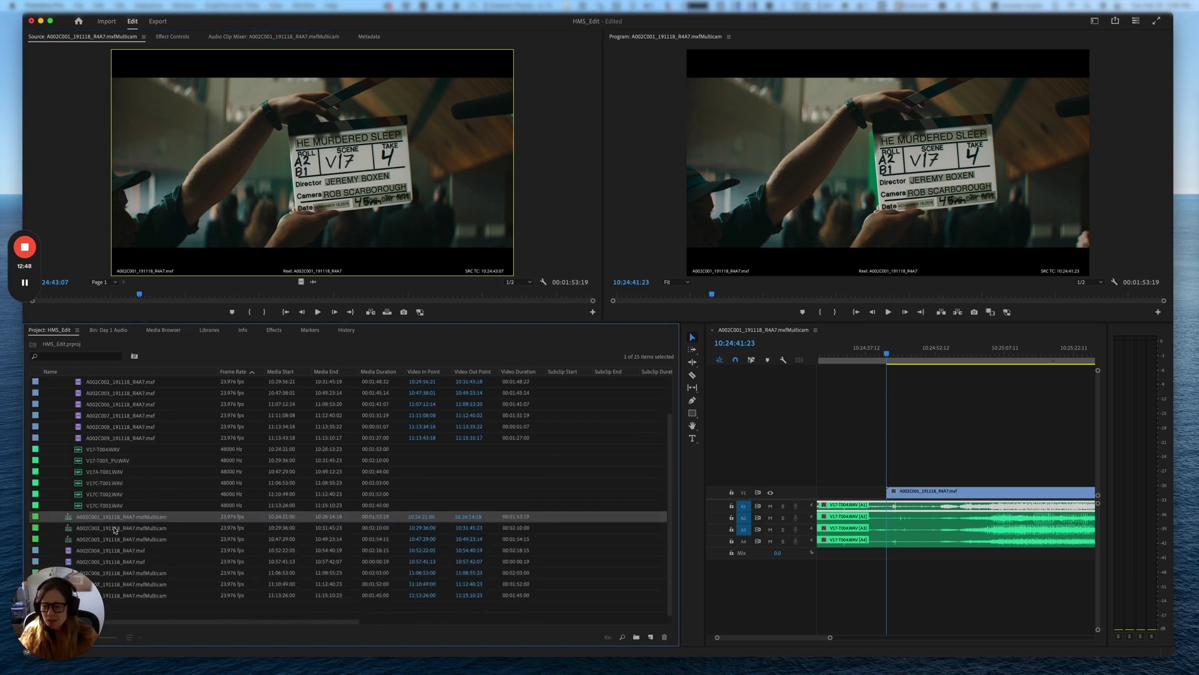
pyautogui.scroll(1, 115, 526)
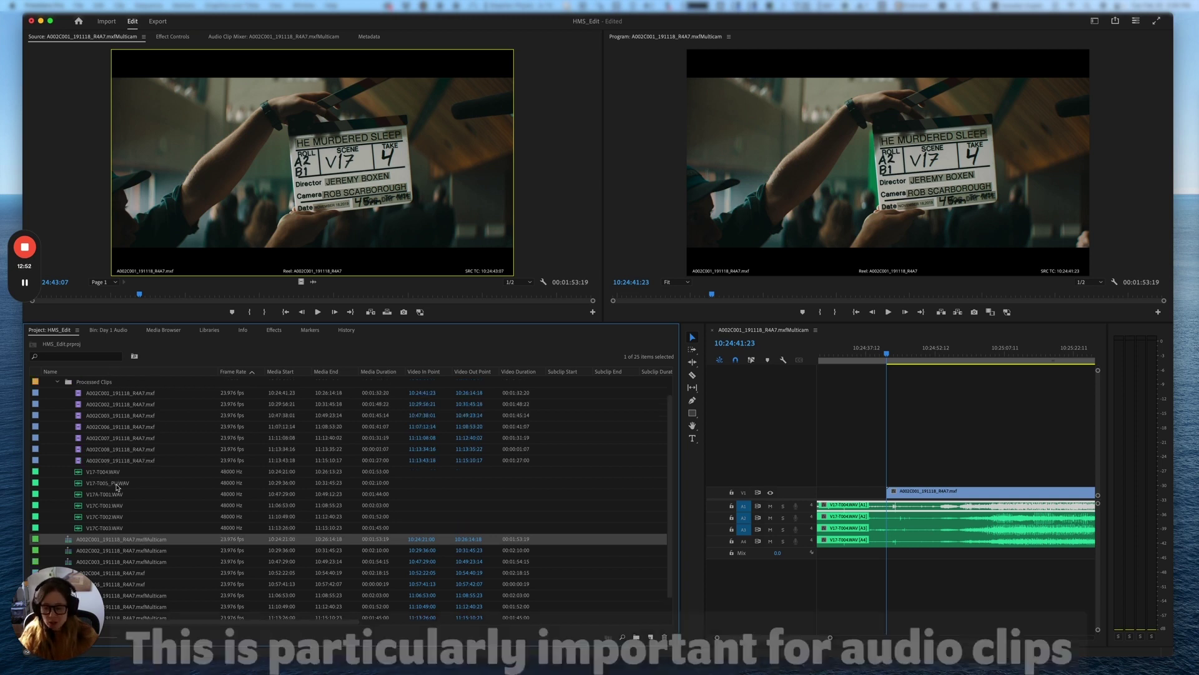
pyautogui.scroll(-1, 110, 510)
pyautogui.scroll(2, 98, 521)
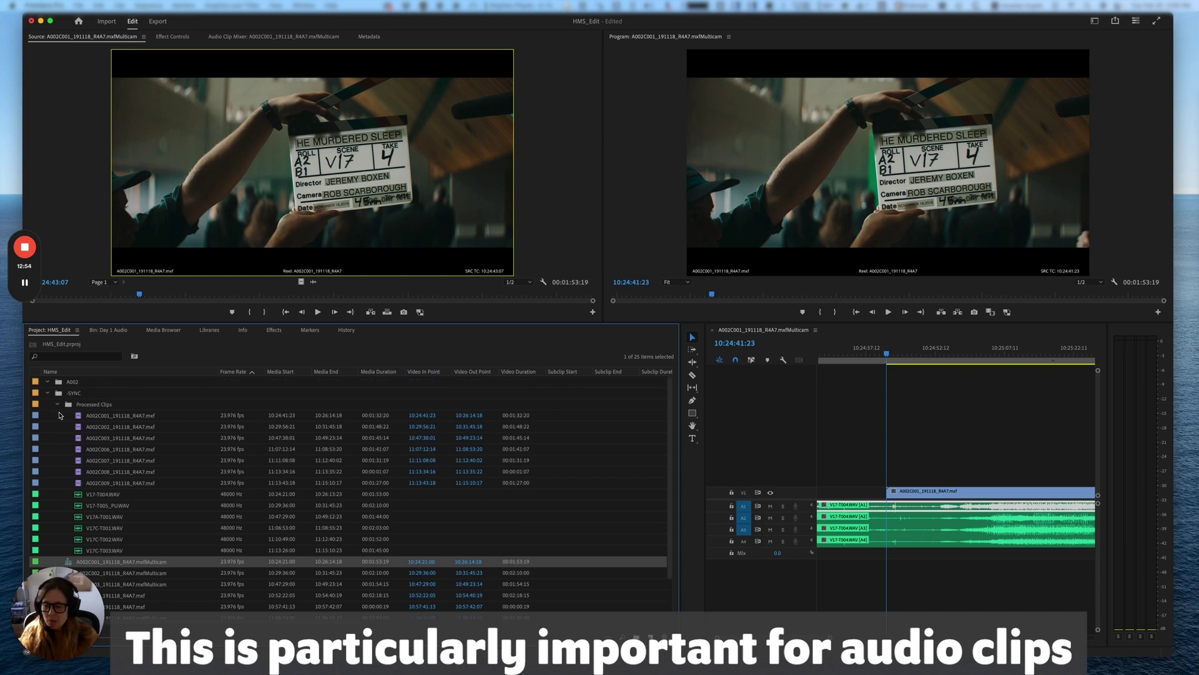
pyautogui.click(57, 405)
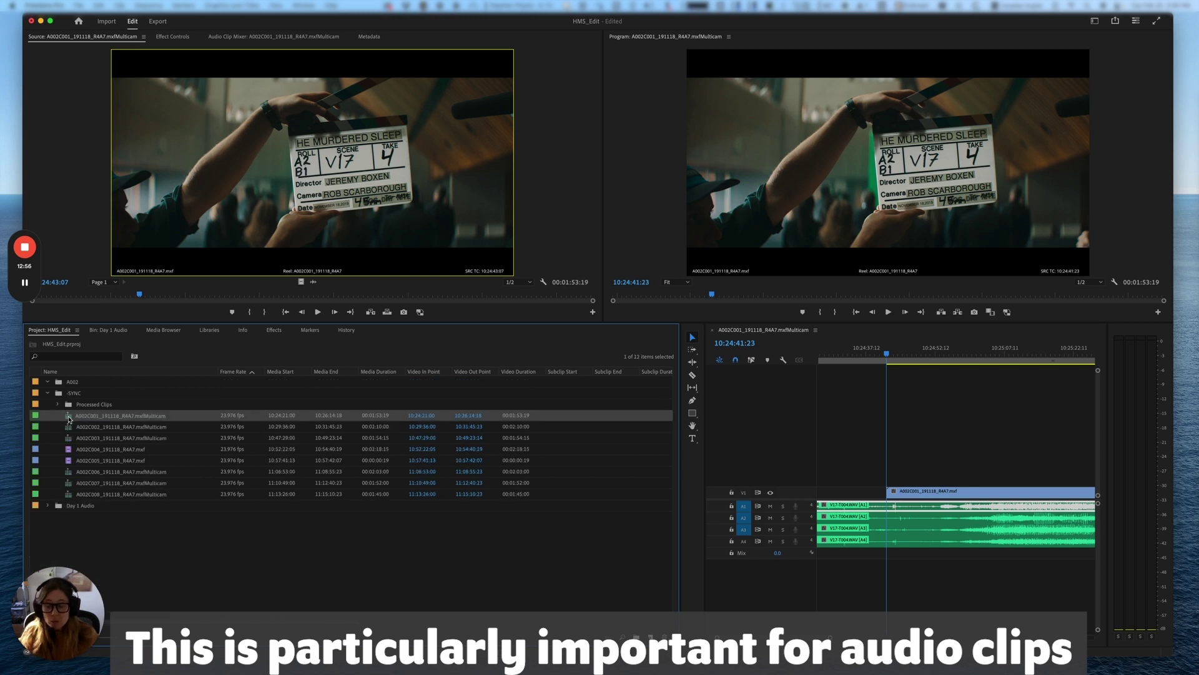
# Rename the A002C001 multicam as V17-4 and the A002C002 multicam as V17-5 PU, and save the project
pyautogui.moveTo(70, 420)
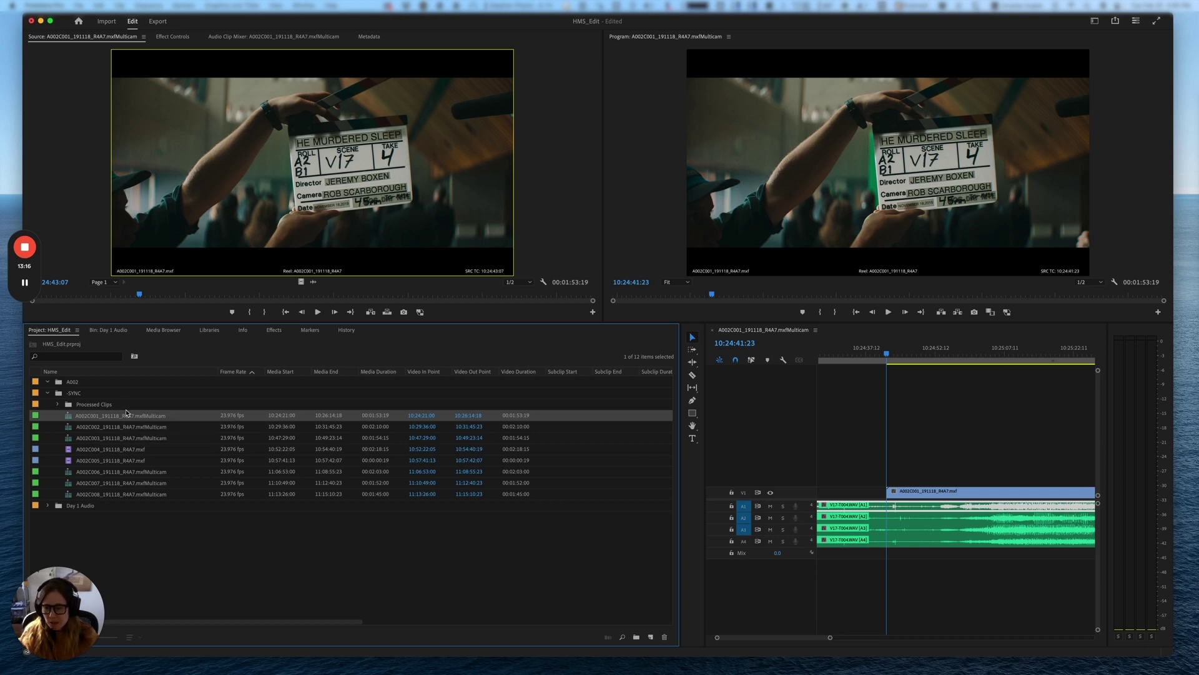
pyautogui.click(156, 415)
pyautogui.write('V17-4')
pyautogui.doubleClick(68, 427)
pyautogui.click(112, 427)
pyautogui.write('V17-5 PU')
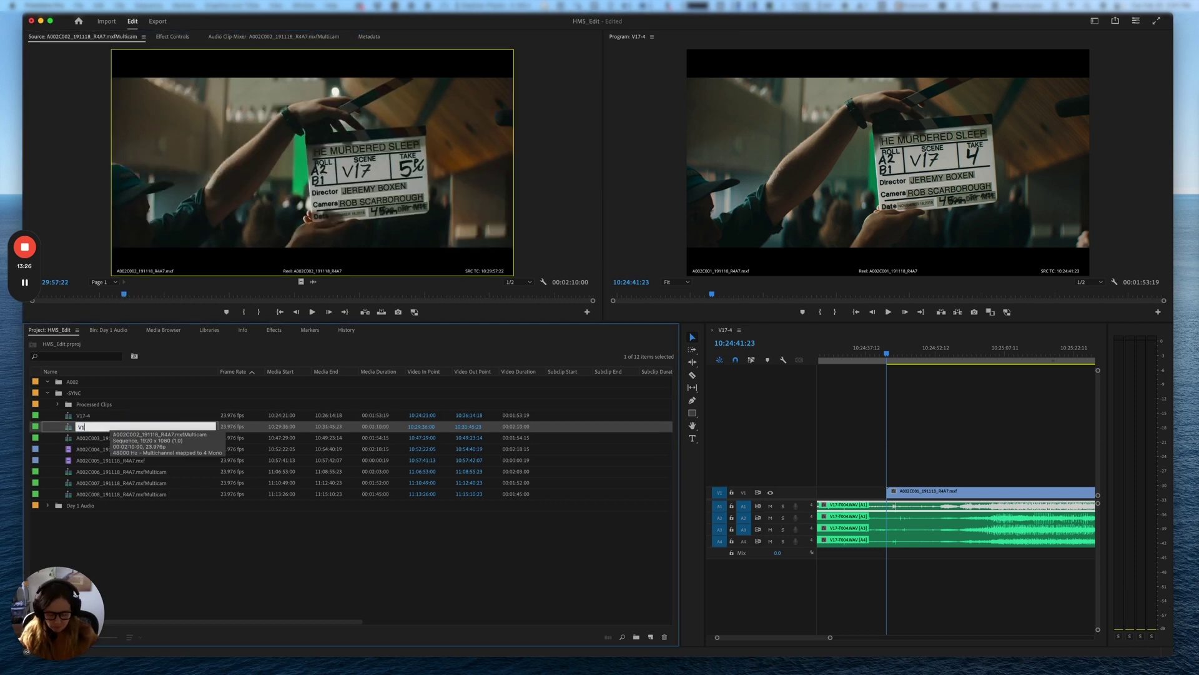
pyautogui.press('super+s')
# Check the slates of A002C003 and A002C004 and rename them V17A-1 Ser TS and V17B-1 TS
pyautogui.doubleClick(68, 438)
pyautogui.click(112, 438)
pyautogui.write('V17A-1 Ser TS')
pyautogui.doubleClick(68, 449)
pyautogui.click(112, 449)
pyautogui.write('V17B-1 TS')
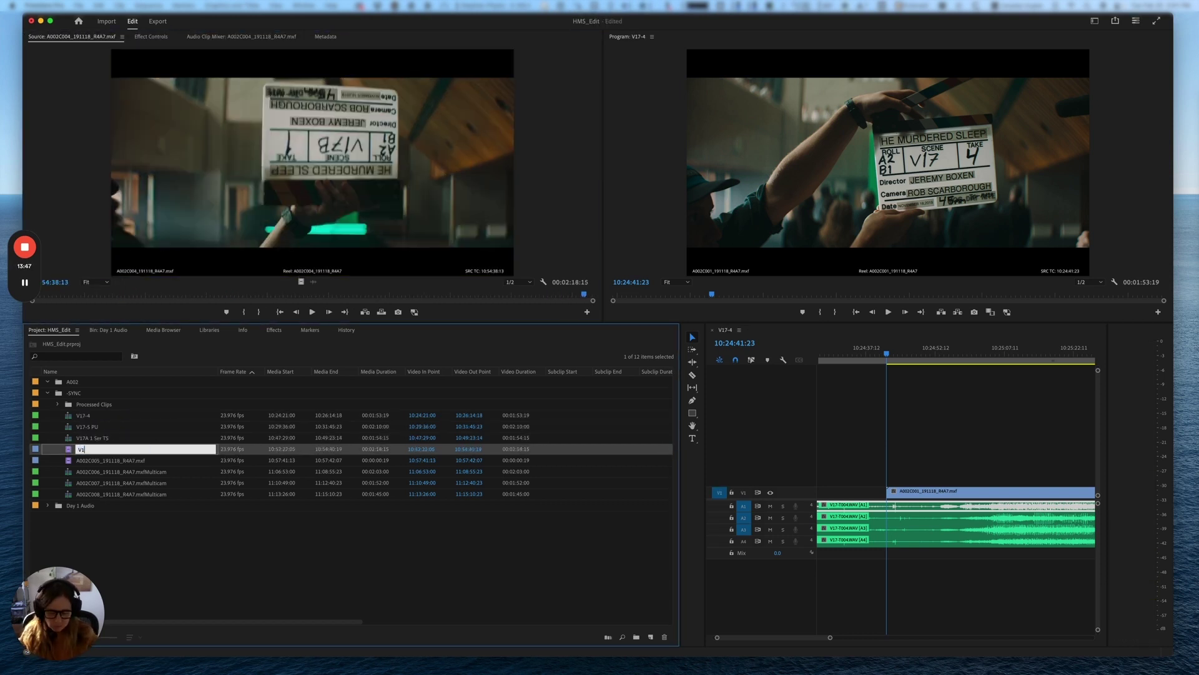
# Scrub through the short A002C005 clip in the Source Monitor and rename it FALSE 1
pyautogui.doubleClick(68, 460)
pyautogui.moveTo(131, 295); pyautogui.dragTo(50, 318)
pyautogui.click(131, 459)
pyautogui.click(132, 459)
pyautogui.press('BackSpace')
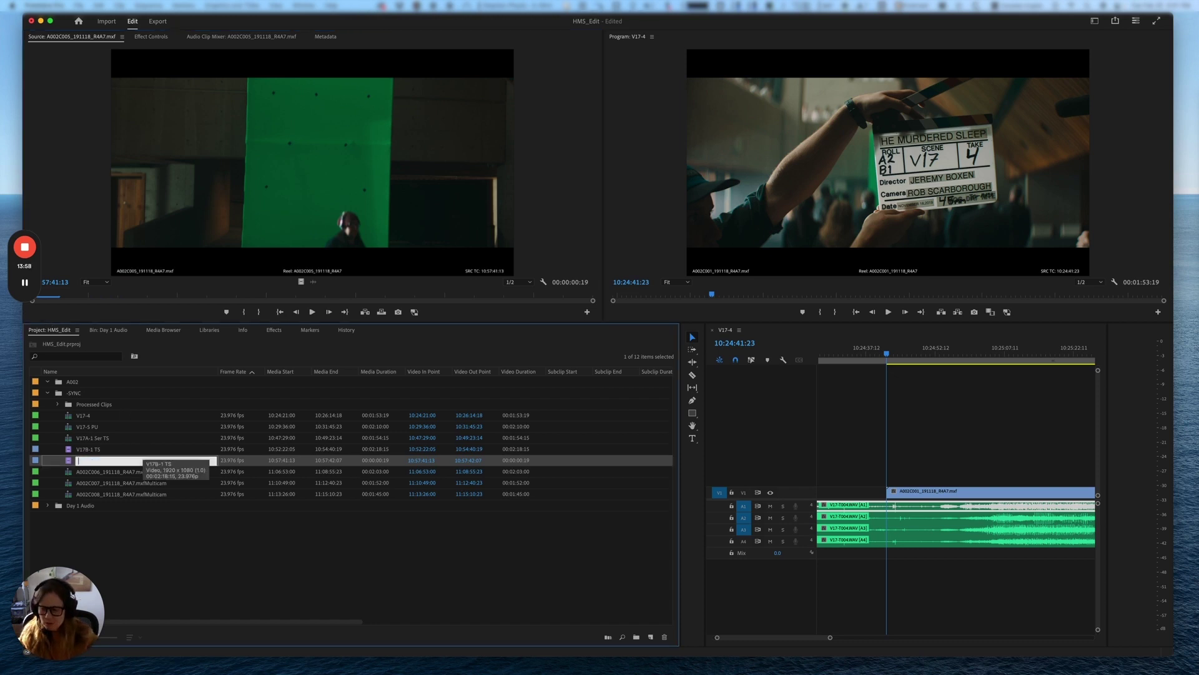
pyautogui.write('FALSE 1')
pyautogui.press('Return')
# Check the slates of the A002C006 and A002C007 multicams and rename them V17C-1 and V17C-2
pyautogui.doubleClick(68, 472)
pyautogui.click(126, 294)
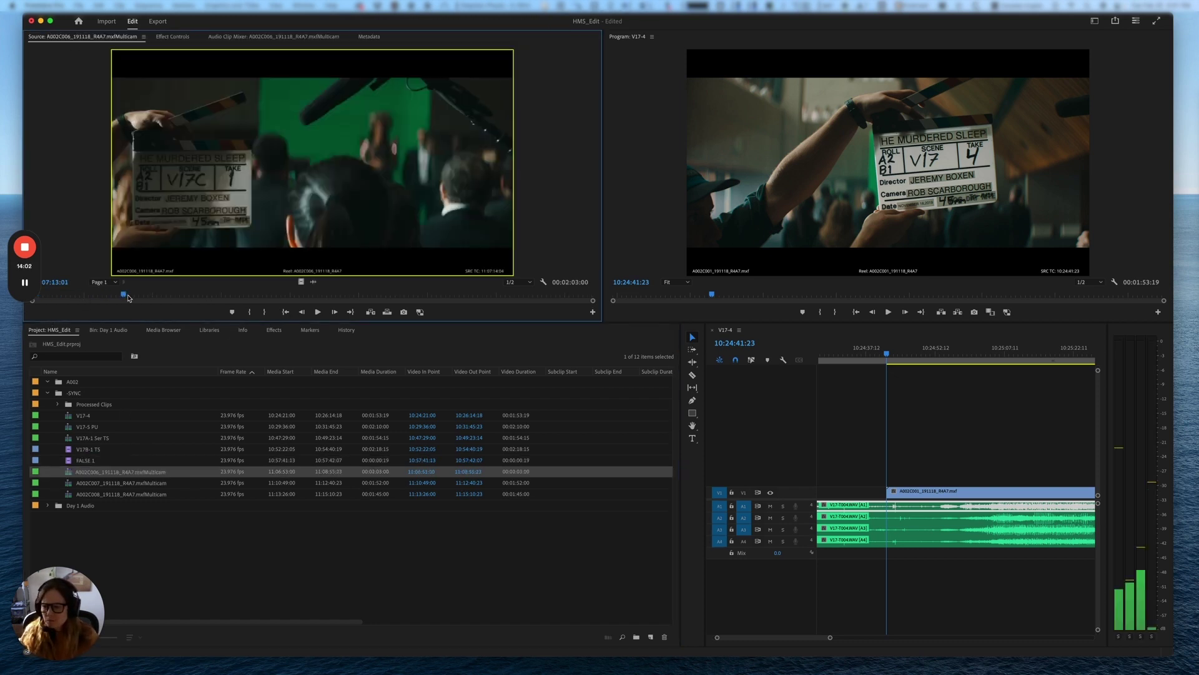
pyautogui.click(137, 471)
pyautogui.write('V17C-1')
pyautogui.press('Return')
pyautogui.click(138, 483)
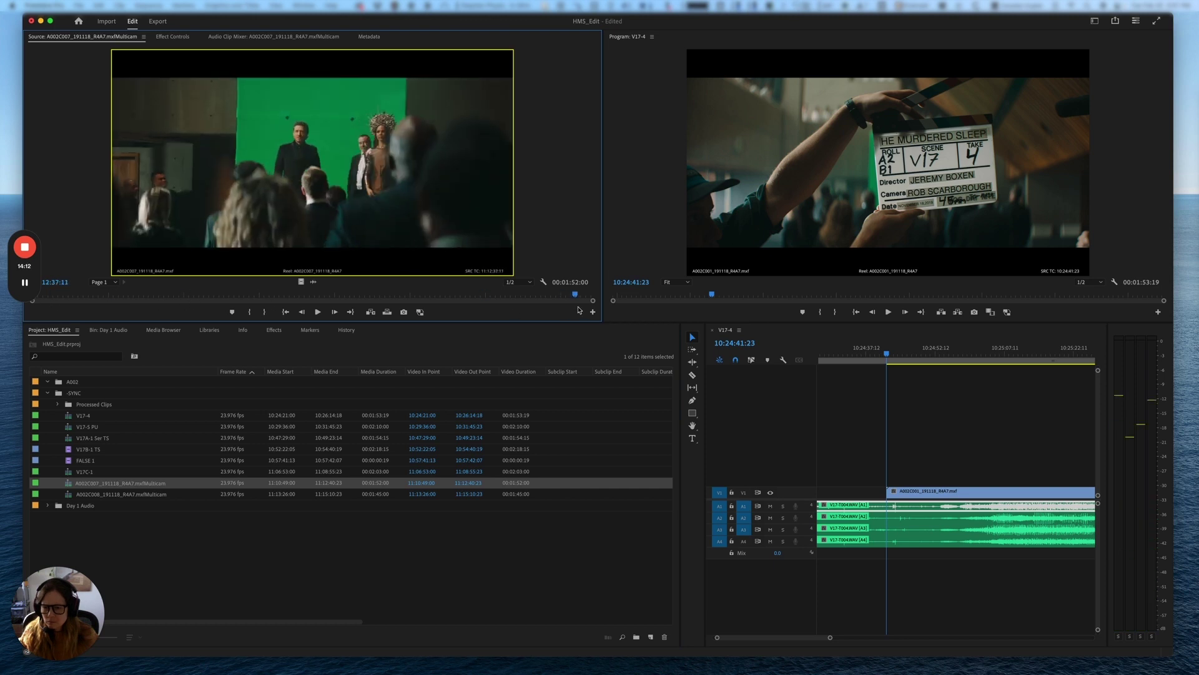
pyautogui.write('V17C-2')
pyautogui.press('Return')
# Scrub the A002C008 multicam in the Source Monitor and open its sequence in the timeline
pyautogui.doubleClick(68, 494)
pyautogui.moveTo(127, 295); pyautogui.dragTo(85, 298)
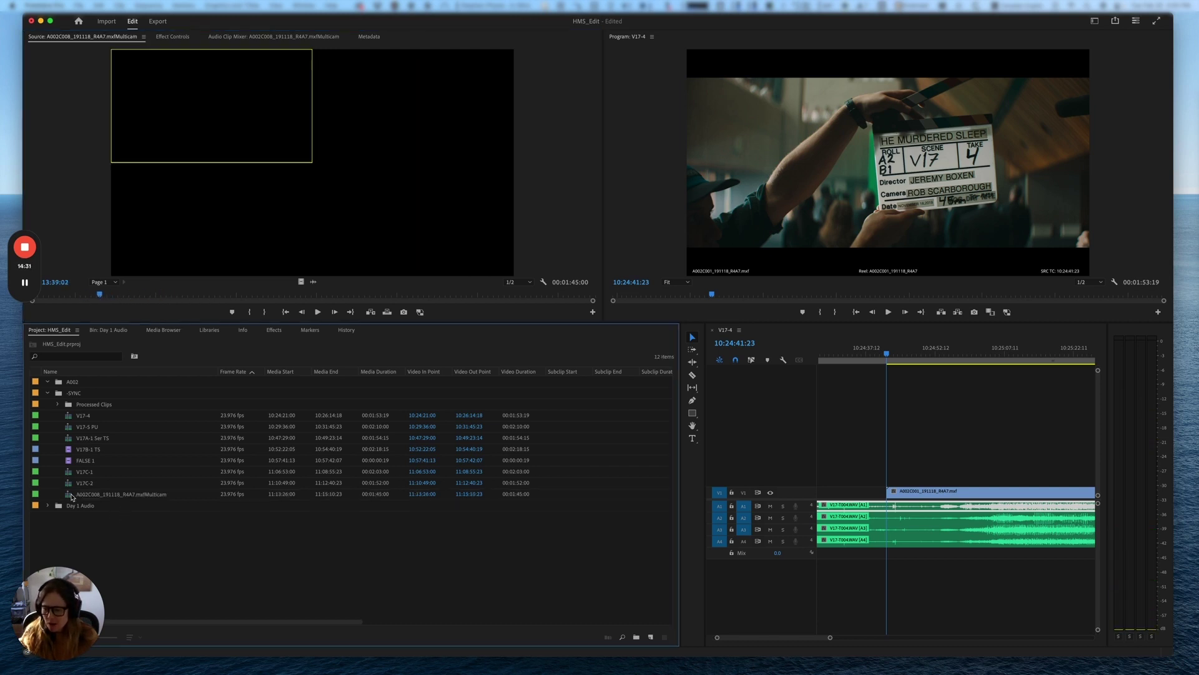
pyautogui.rightClick(71, 495)
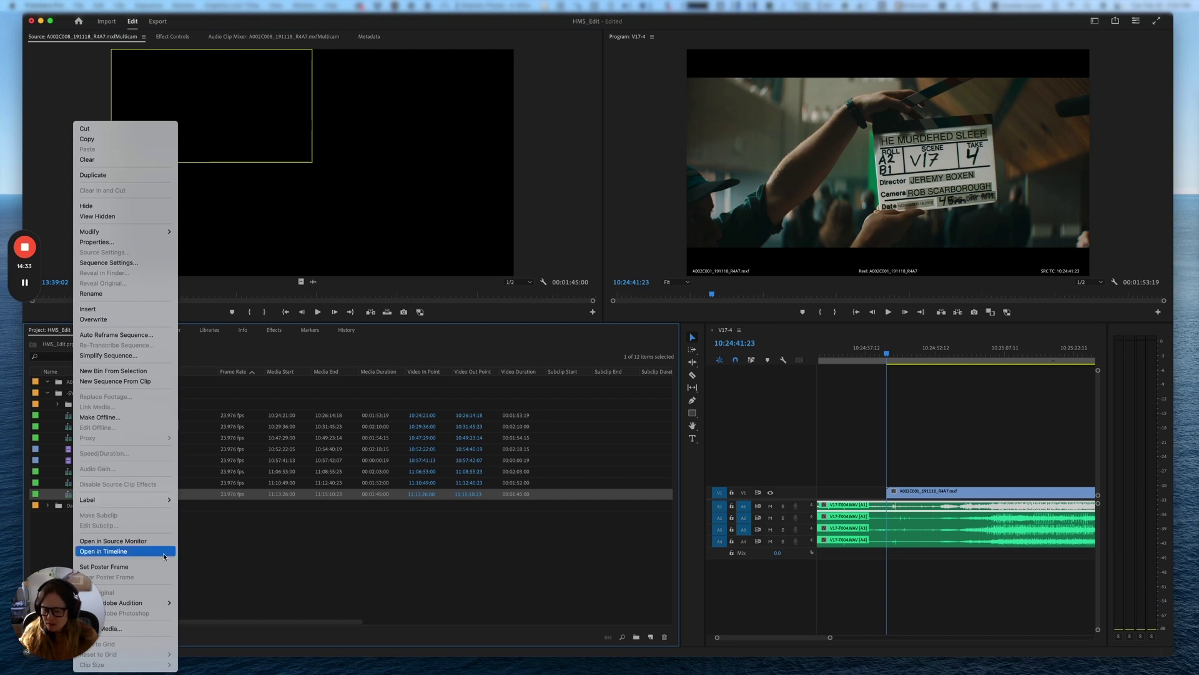
pyautogui.click(103, 550)
# Examine the short A002C008 clip on V1 and the A002C009 clip on V2 against the V17C-T003.WAV audio
pyautogui.click(835, 352)
pyautogui.press('=')
pyautogui.press('=')
pyautogui.press('=')
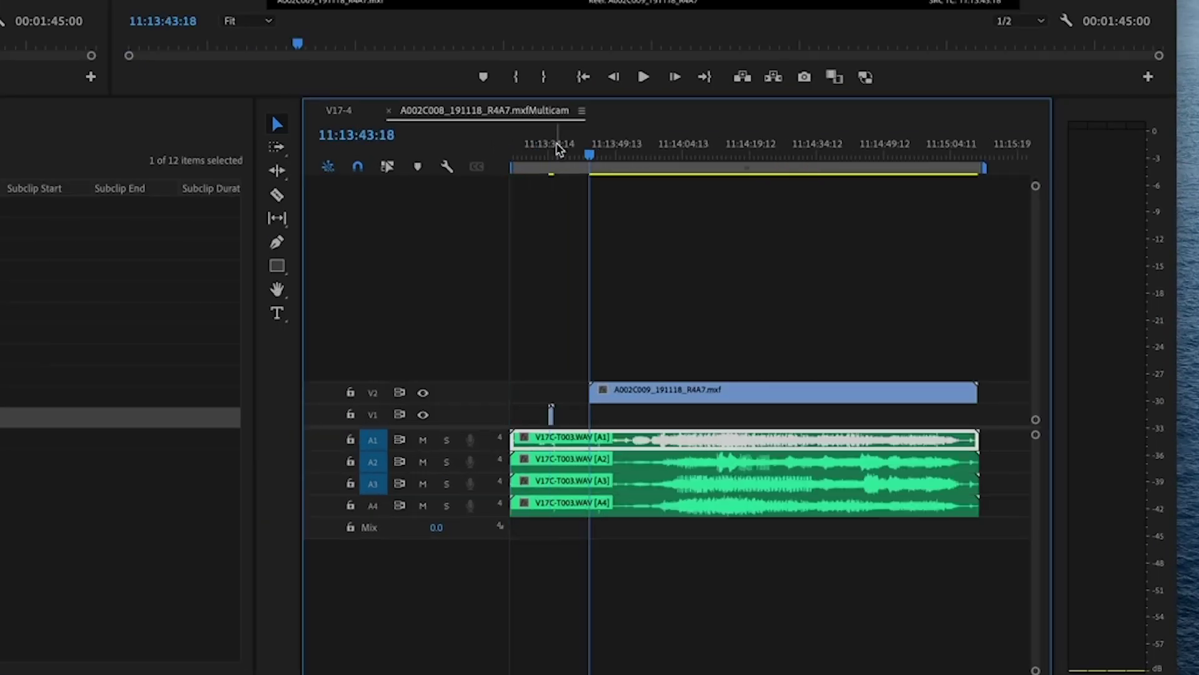
pyautogui.click(612, 157)
pyautogui.press('=')
pyautogui.press('=')
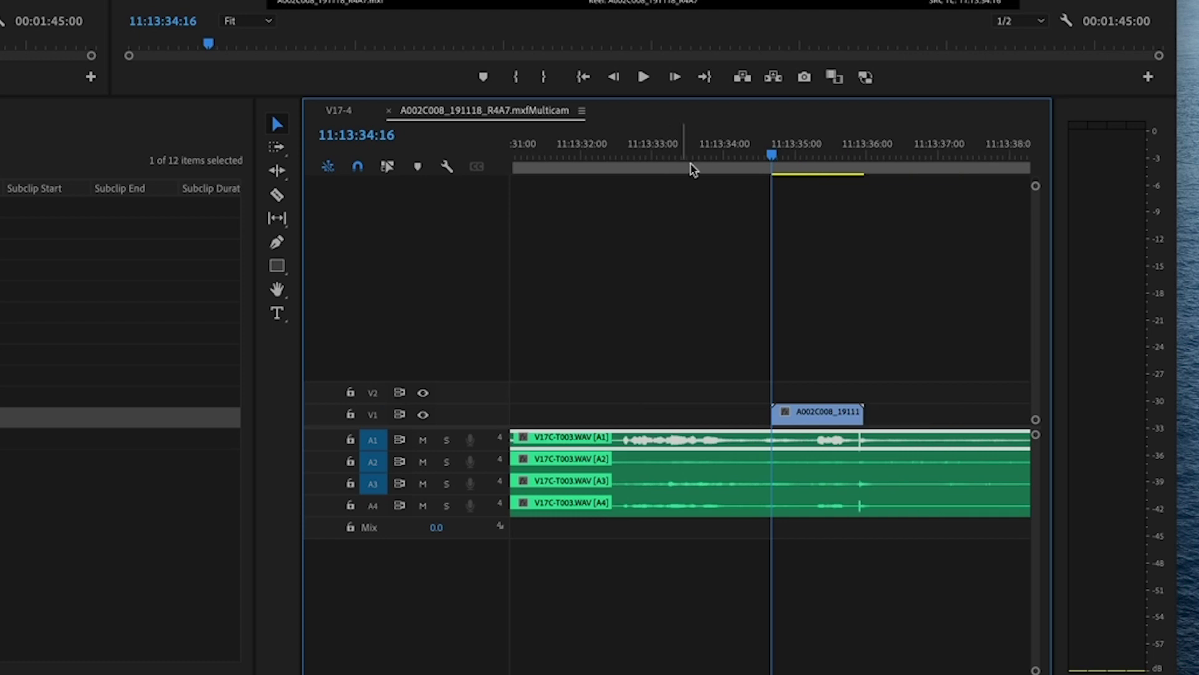
pyautogui.press('space')
pyautogui.moveTo(830, 153); pyautogui.dragTo(851, 169)
pyautogui.press('-')
pyautogui.press('space')
pyautogui.press('-')
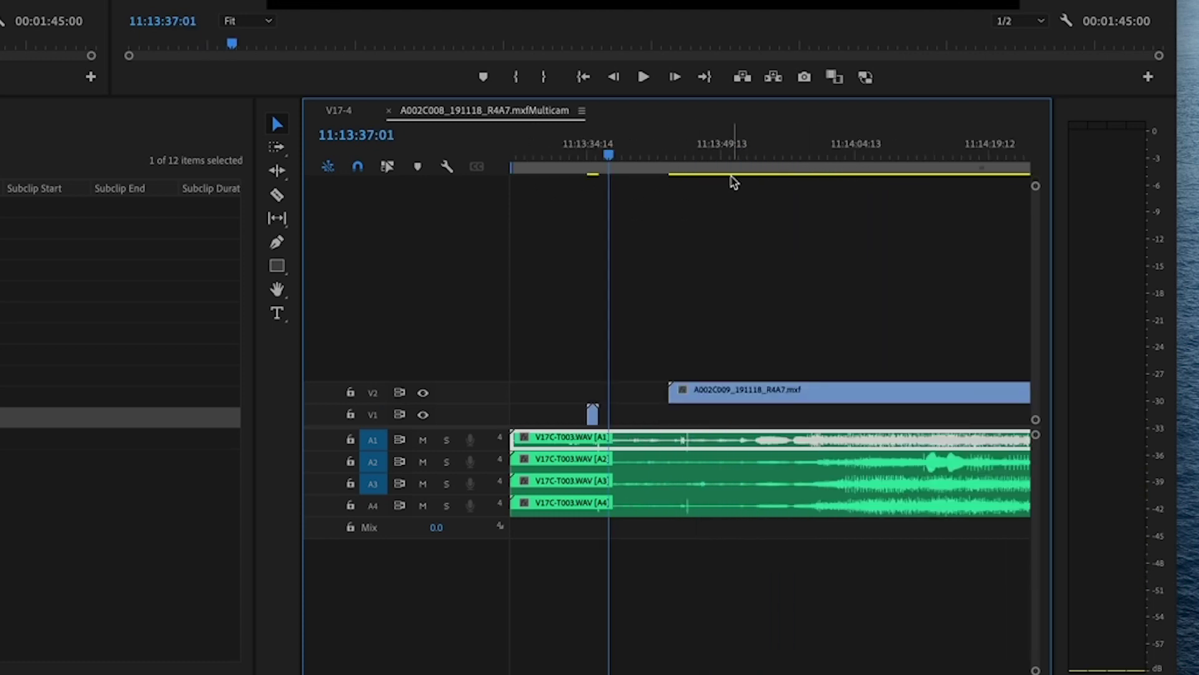
pyautogui.click(686, 163)
pyautogui.click(742, 166)
pyautogui.press('-')
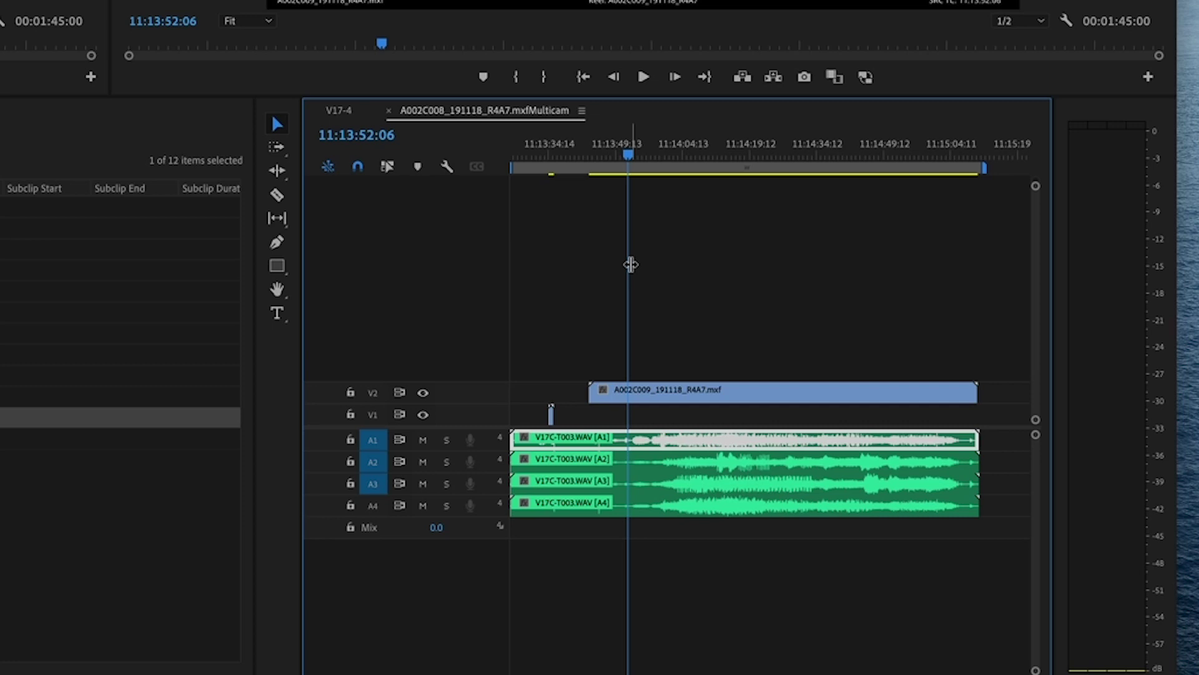
# Move the A002C009 clip from video track V2 down to V1 without changing its timing
pyautogui.press('=')
pyautogui.click(713, 394)
pyautogui.hotkey('alt', 'Down')
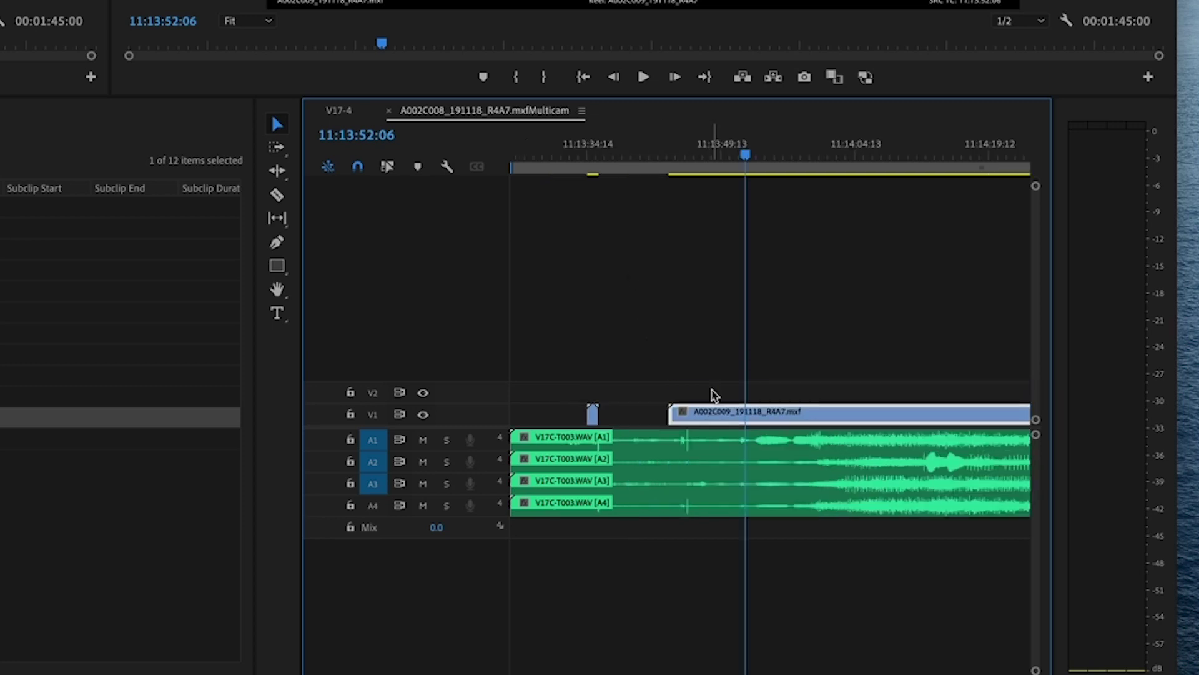
# Delete the empty V2 track and place the playhead at 11:13:43:18, the start of the A002C009 clip
pyautogui.press('-')
pyautogui.press('-')
pyautogui.rightClick(373, 392)
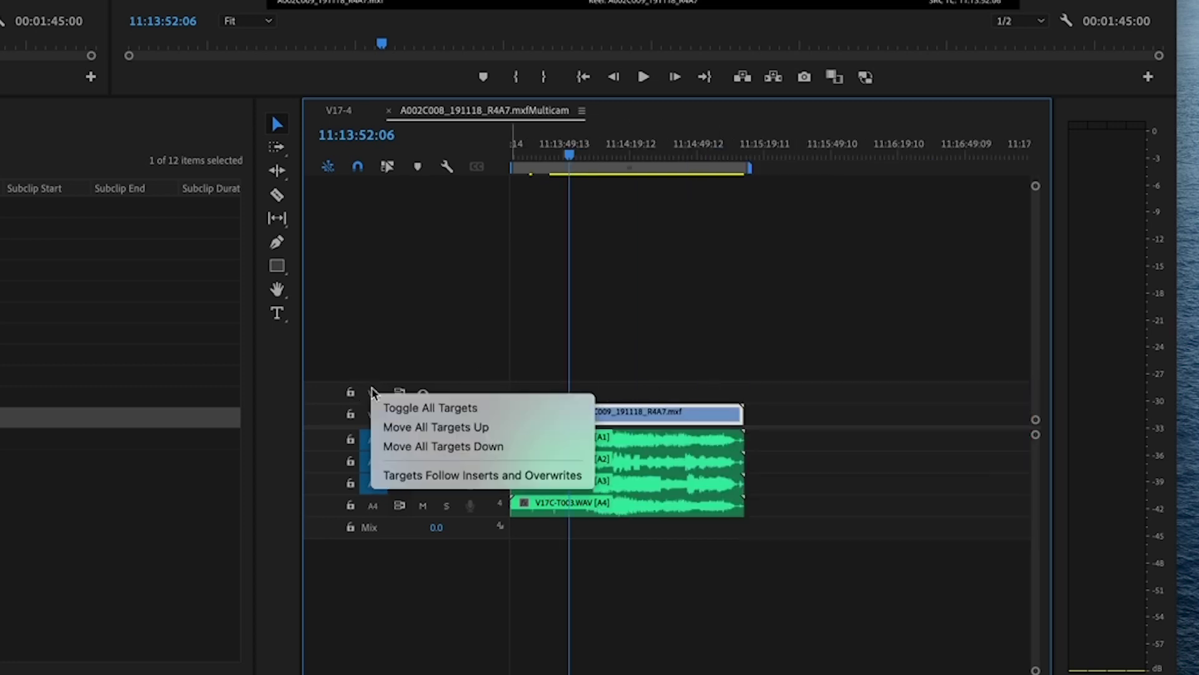
pyautogui.click(423, 409)
pyautogui.rightClick(480, 395)
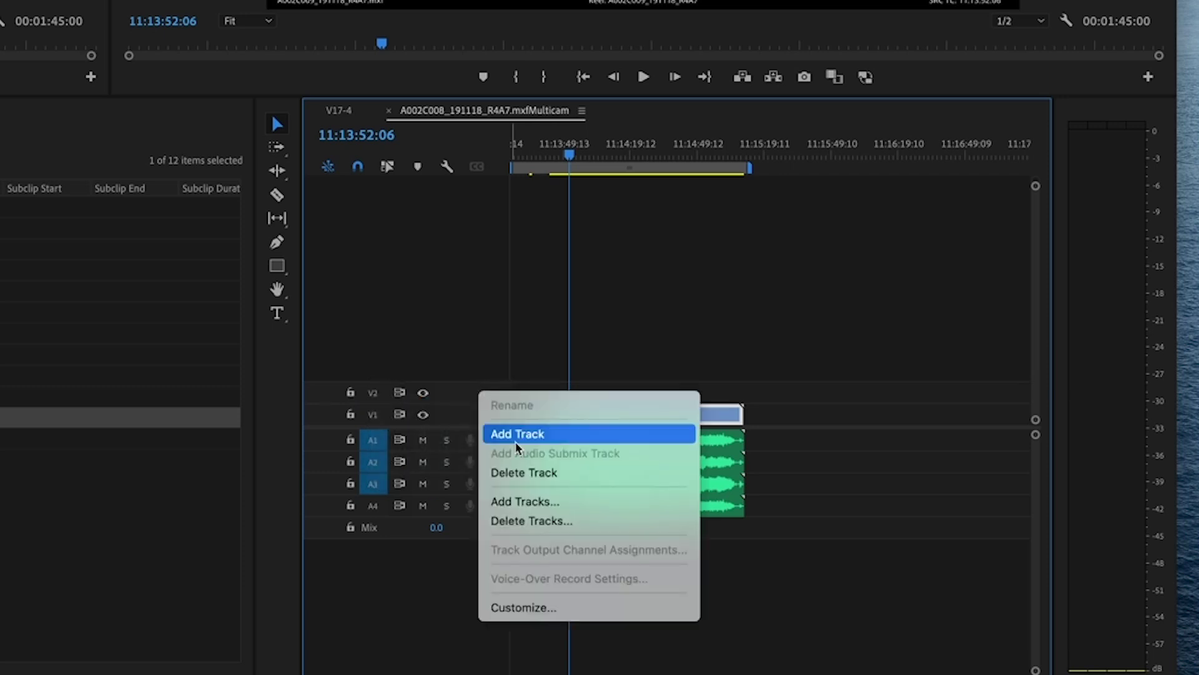
pyautogui.click(526, 473)
pyautogui.moveTo(531, 161); pyautogui.dragTo(549, 161)
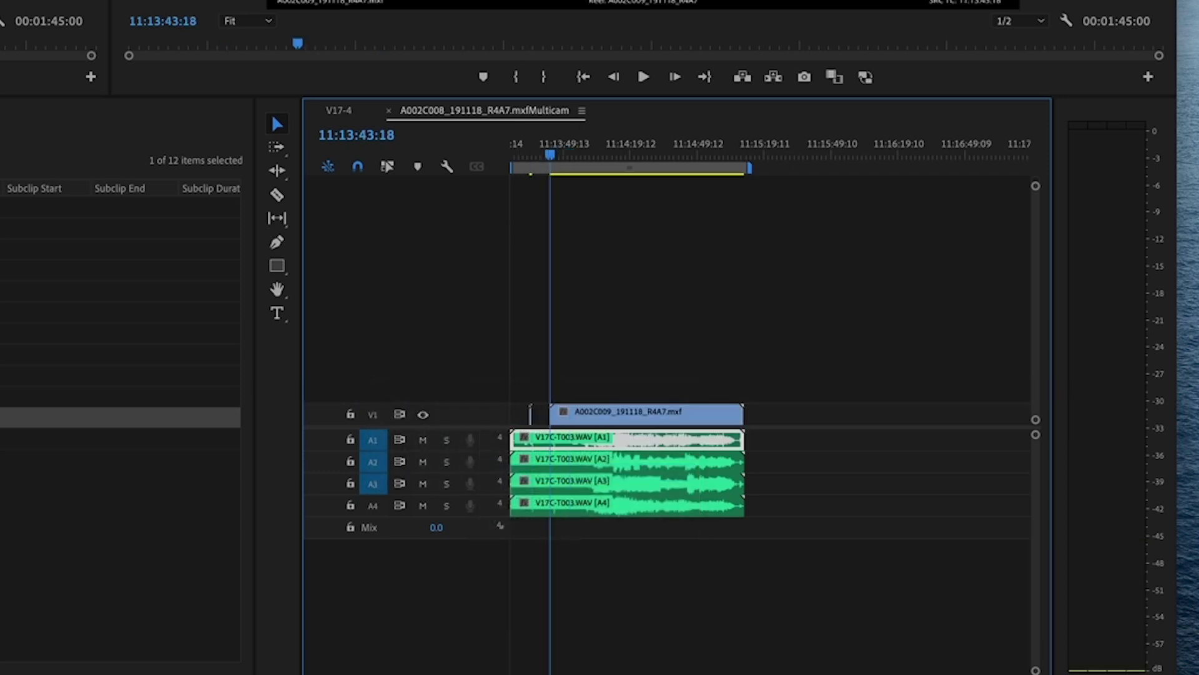
# Recheck the slate of the A002C008 multicam in the Source Monitor and rename the sequence V17C-3
pyautogui.click(75, 531)
pyautogui.doubleClick(68, 494)
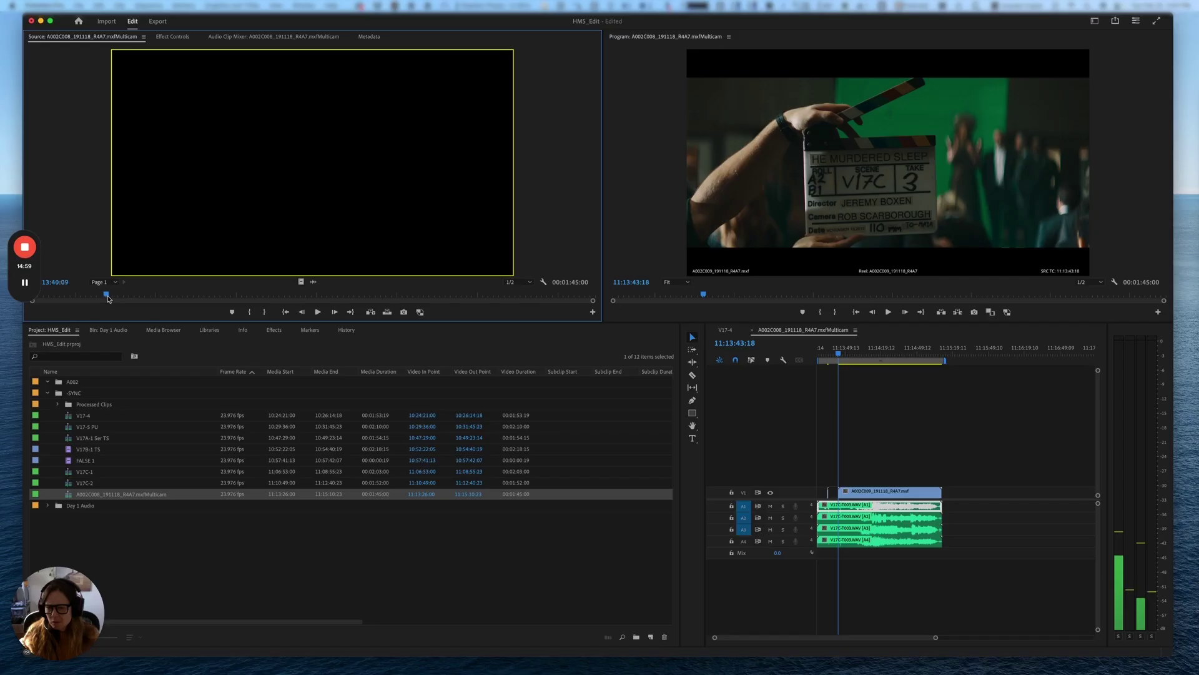
pyautogui.moveTo(104, 297); pyautogui.dragTo(136, 302)
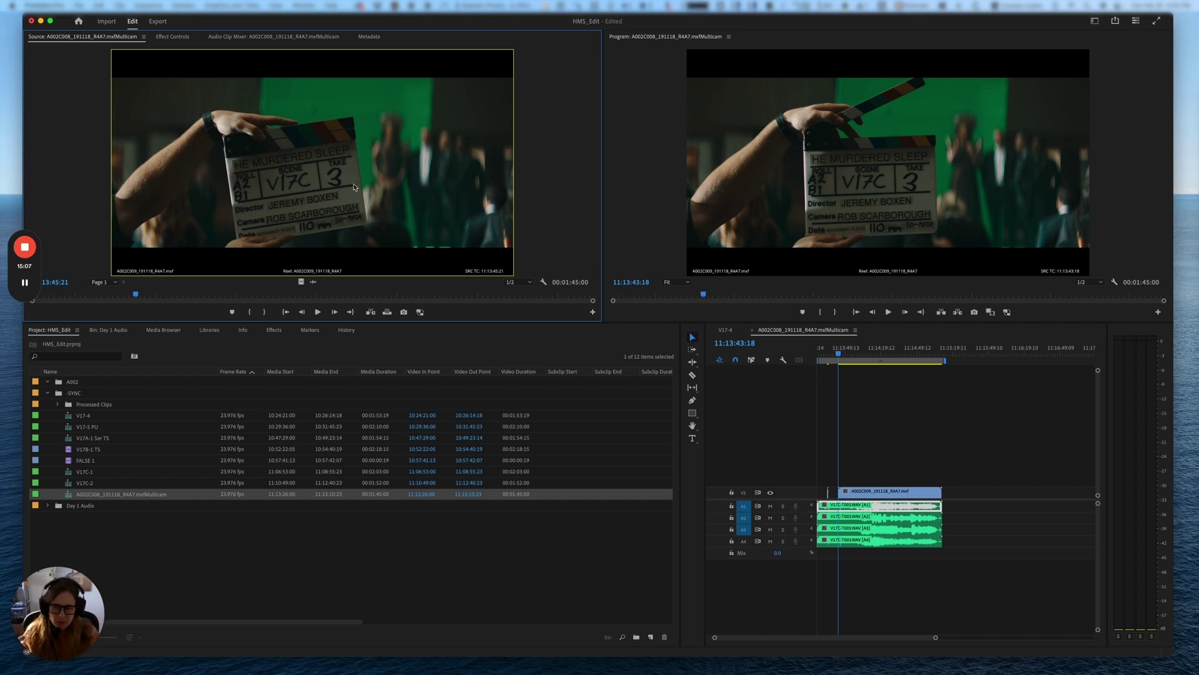
pyautogui.press('Return')
pyautogui.write('V17C-3')
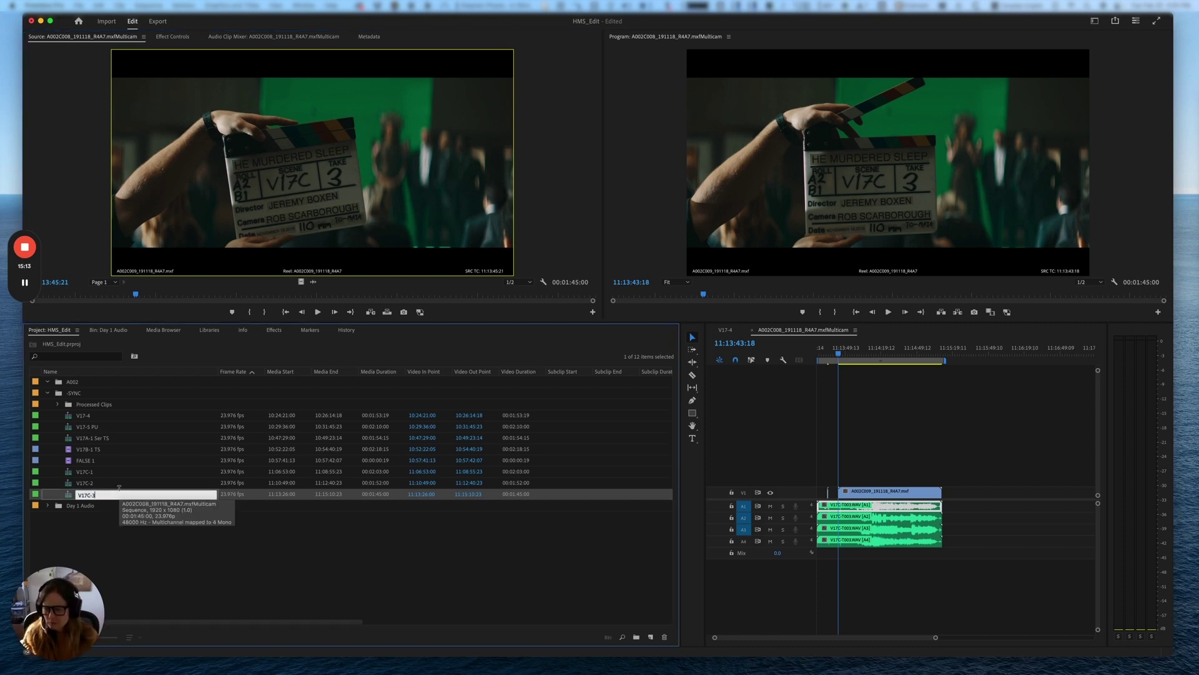
pyautogui.press('Return')
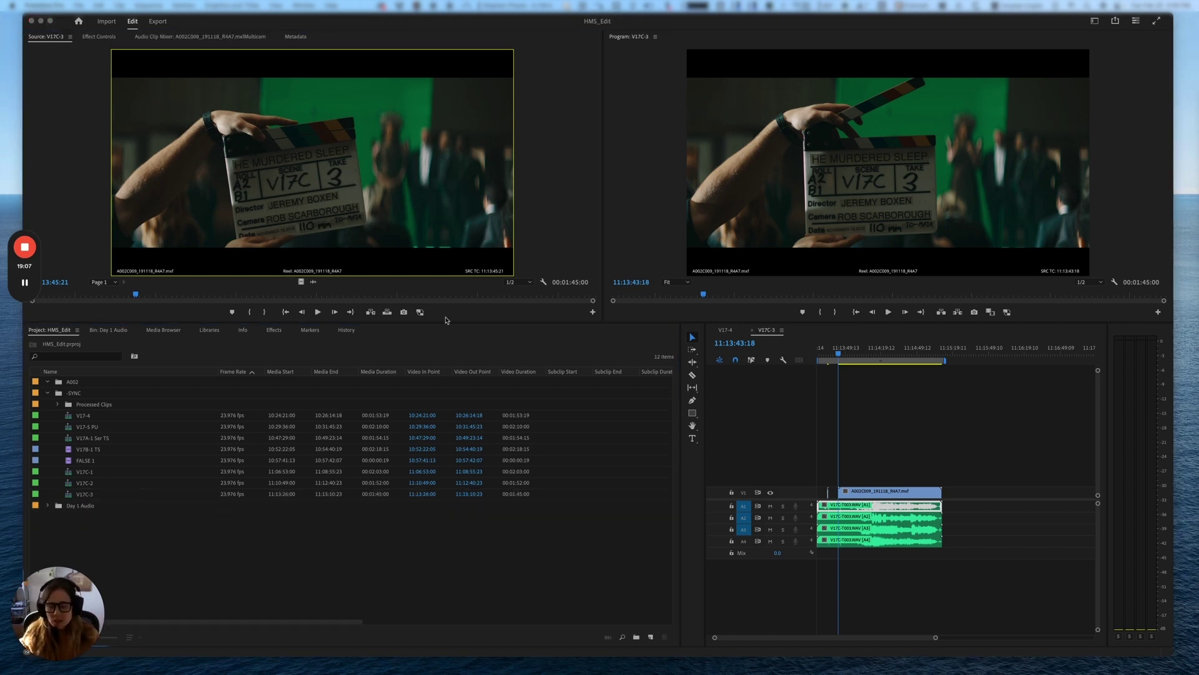
# Create a new bin named Scene 17 in the project
pyautogui.click(192, 340)
pyautogui.click(68, 415)
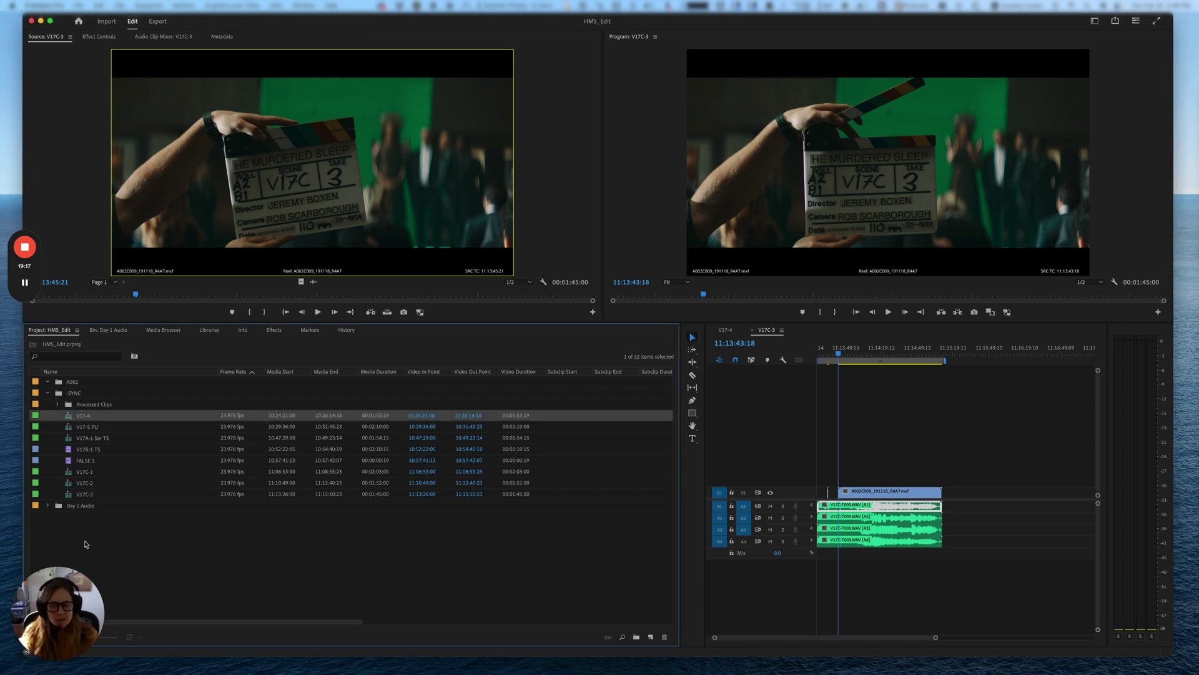
pyautogui.rightClick(116, 543)
pyautogui.click(160, 495)
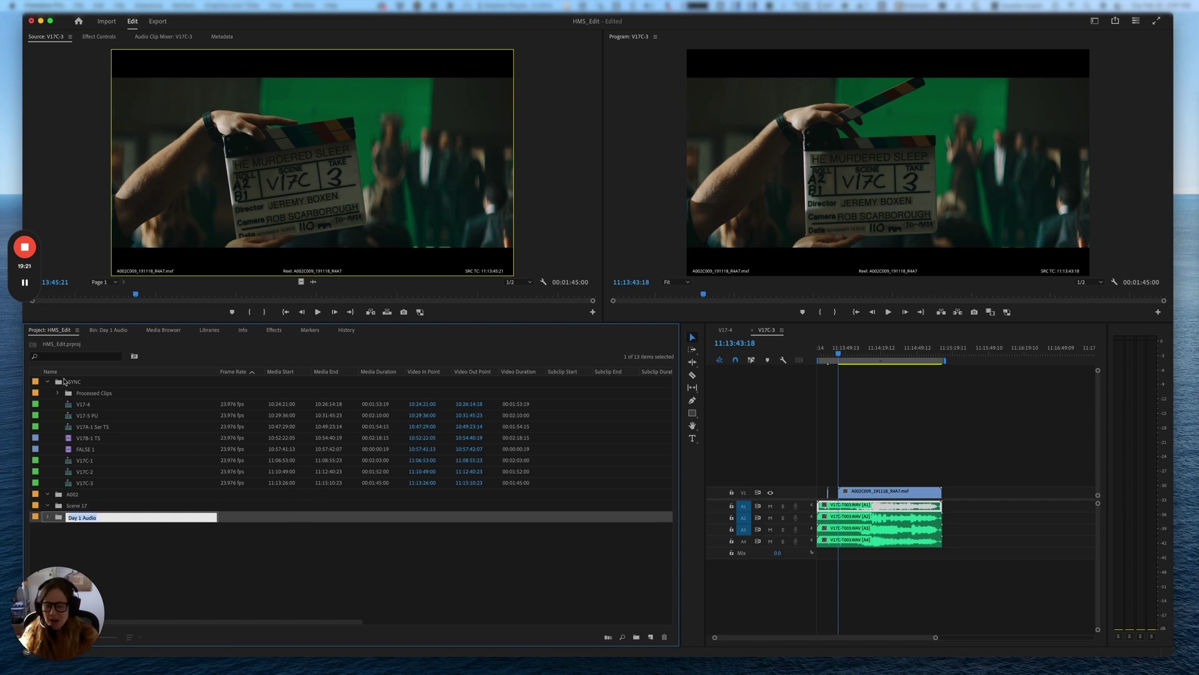
# Move the Processed Clips bin and all renamed clips from -SYNC into the Scene 17 bin, and save the project
pyautogui.click(68, 483)
pyautogui.keyDown('shift'); pyautogui.click(69, 405); pyautogui.keyUp('shift')
pyautogui.keyDown('shift'); pyautogui.click(69, 393); pyautogui.keyUp('shift')
pyautogui.moveTo(70, 425); pyautogui.dragTo(91, 505)
pyautogui.press('super+s')
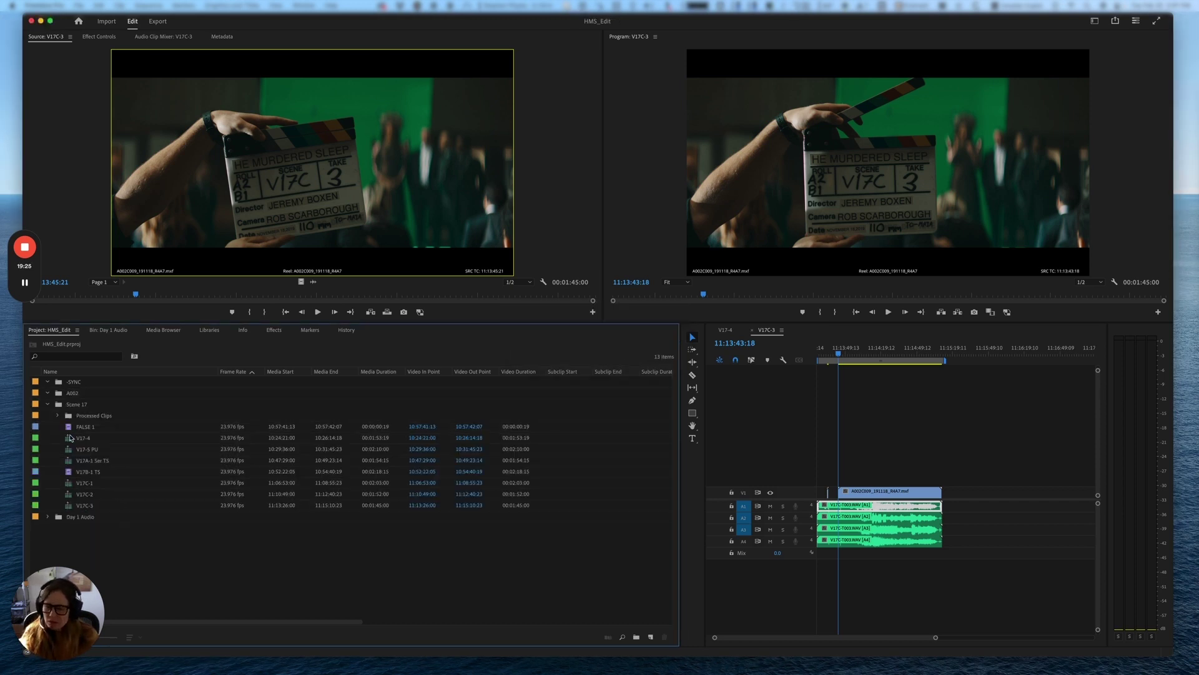
pyautogui.click(47, 404)
pyautogui.click(48, 393)
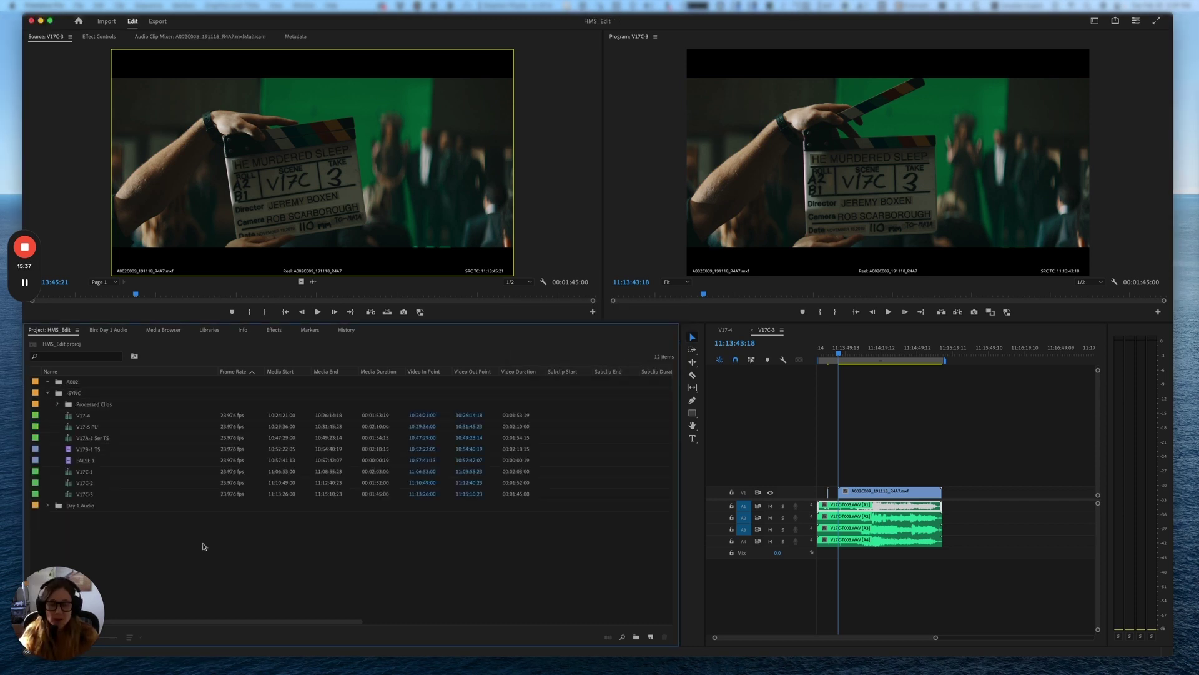